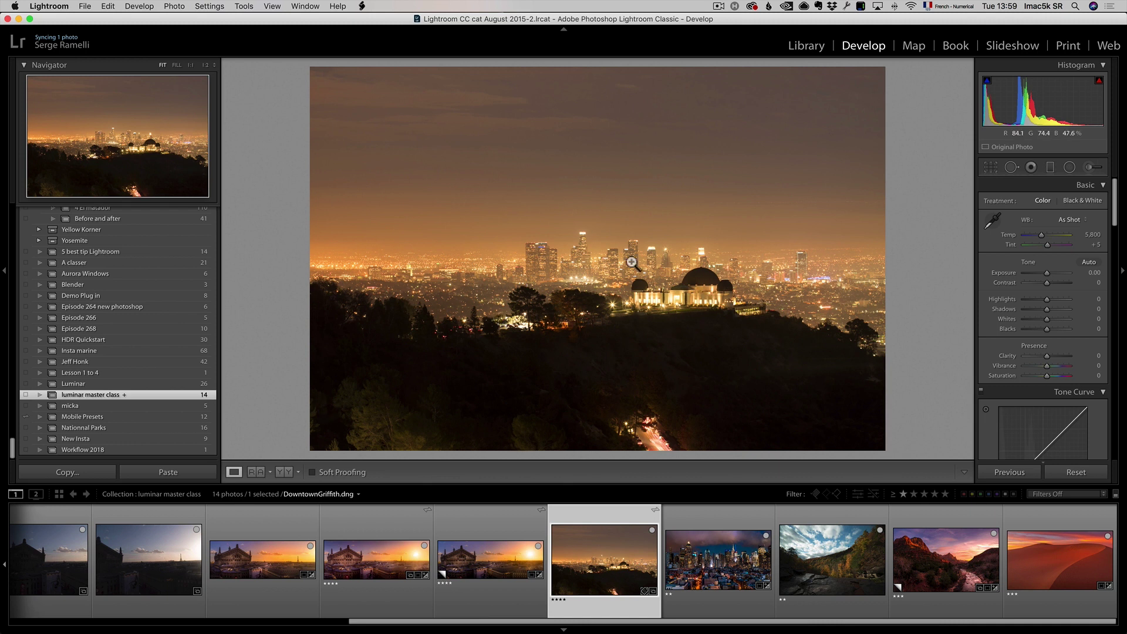
Step: Check Luminar 2018's plugin installation options, then close Luminar and return to Lightroom
key(super+Tab)
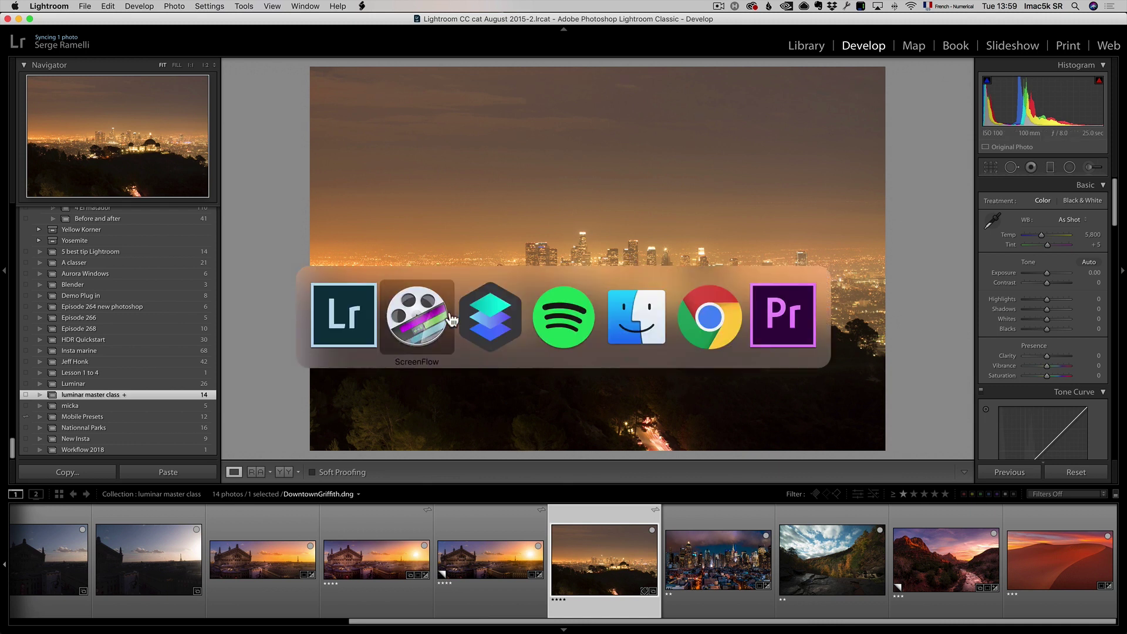
click(479, 321)
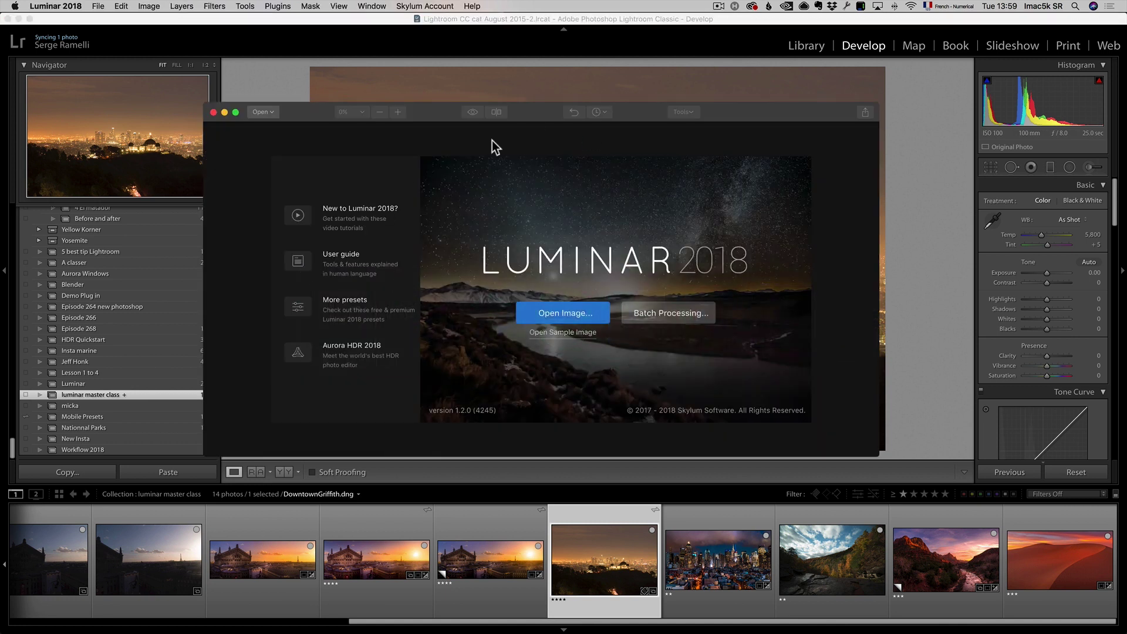
click(55, 6)
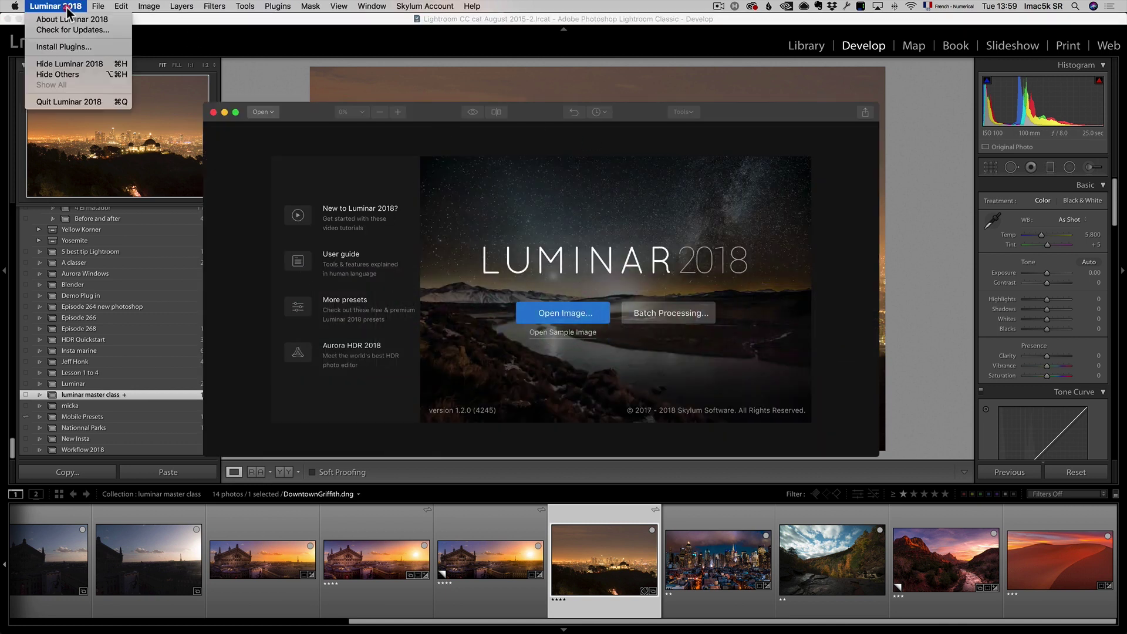
click(78, 47)
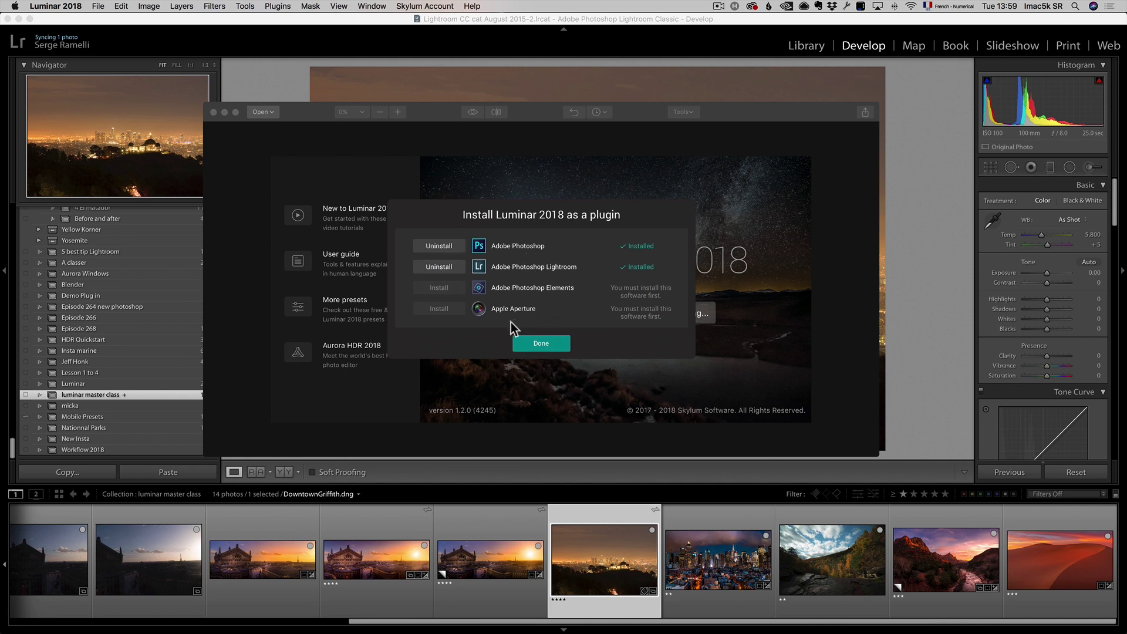
click(541, 344)
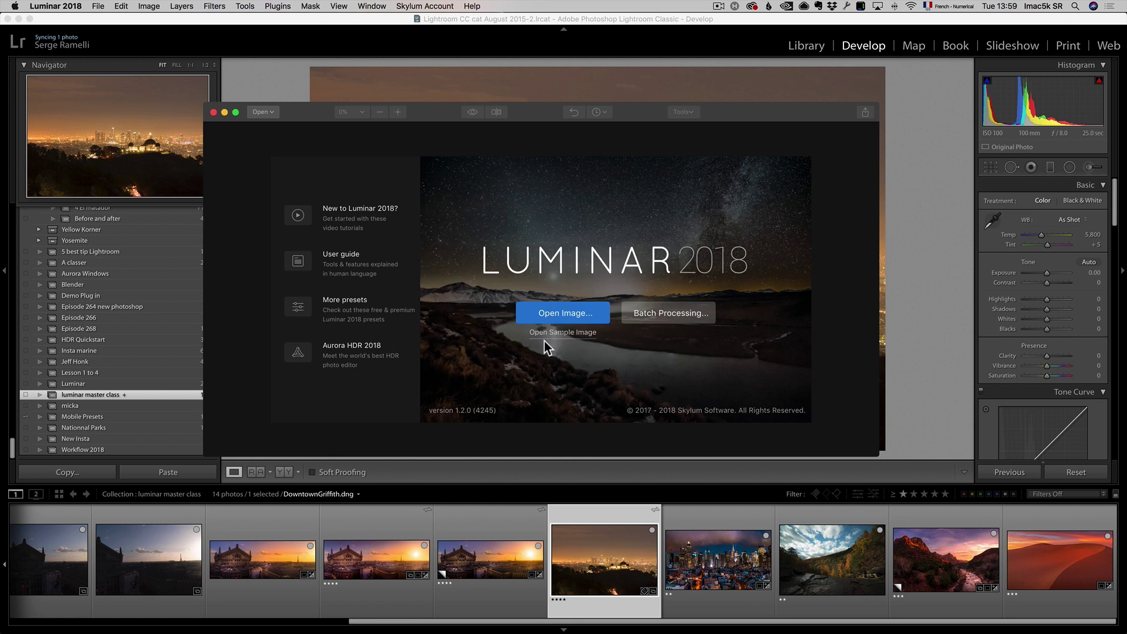
click(213, 111)
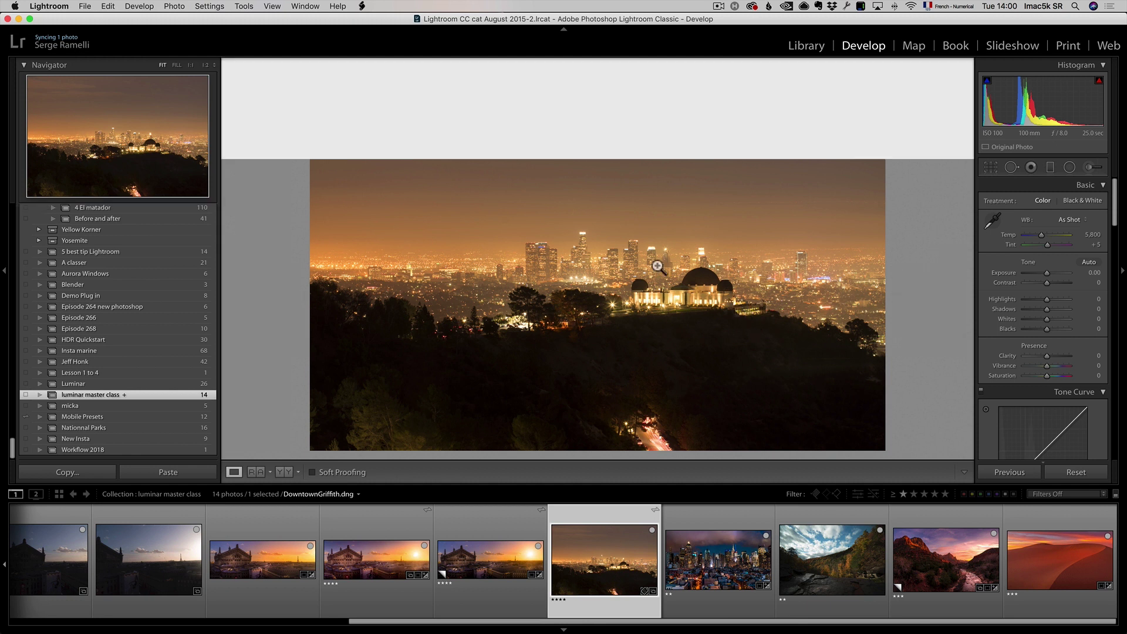
Step: Inspect the night cityscape at full zoom and cycle through the photo info overlays
click(642, 281)
click(641, 280)
key(i)
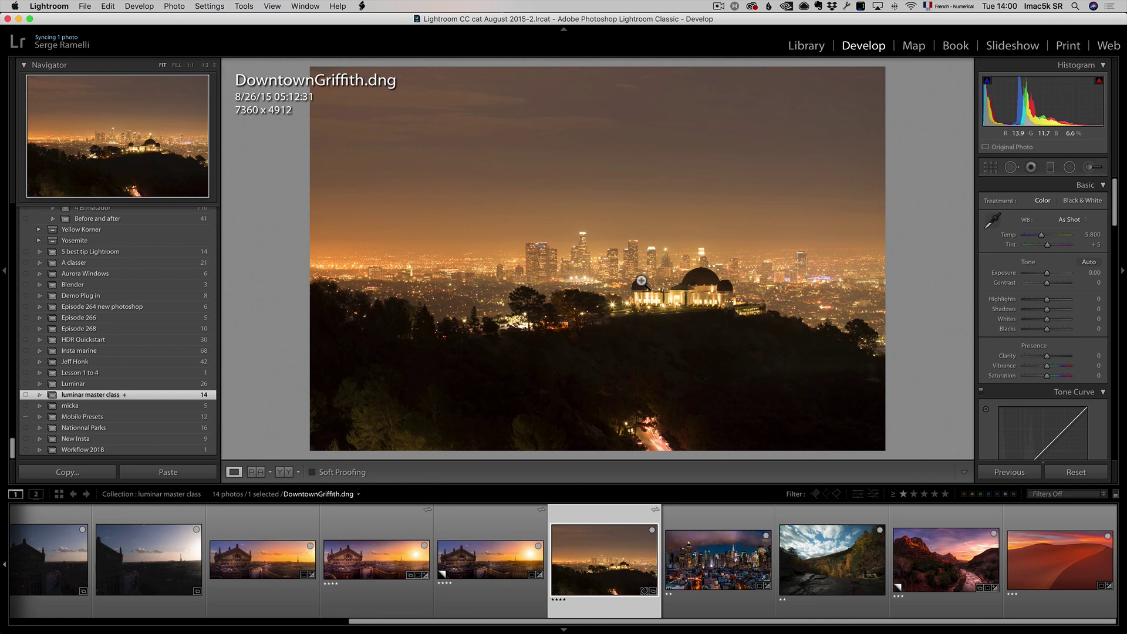
key(i)
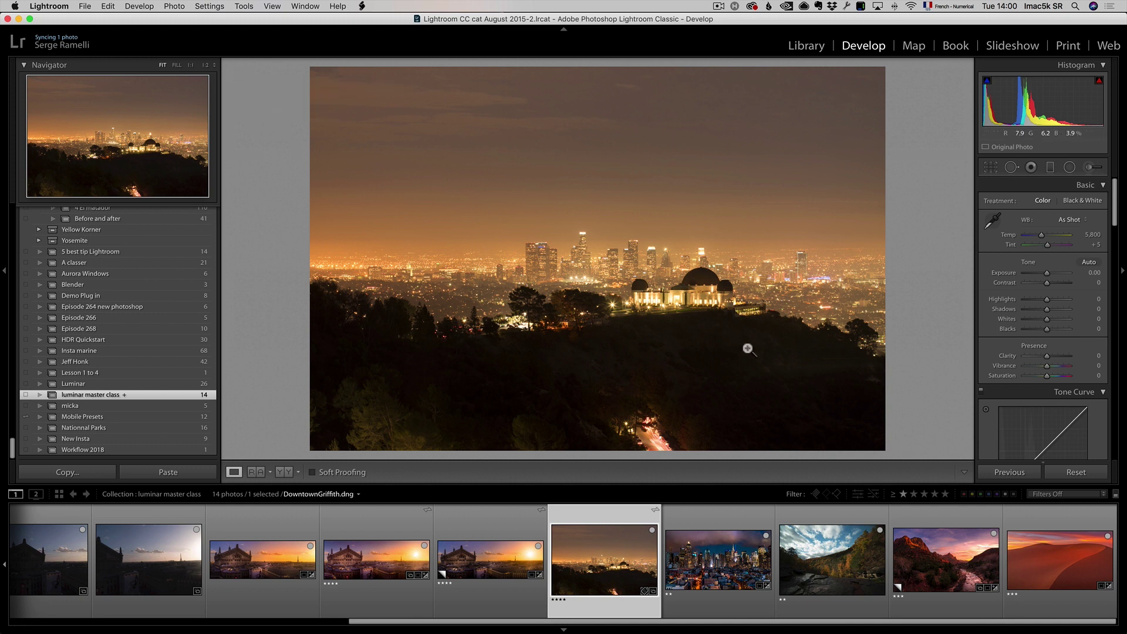
Step: Lift Shadows to +98, pull Highlights to -53 and raise Whites to +28
drag(1047, 309, 1022, 301)
click(1035, 300)
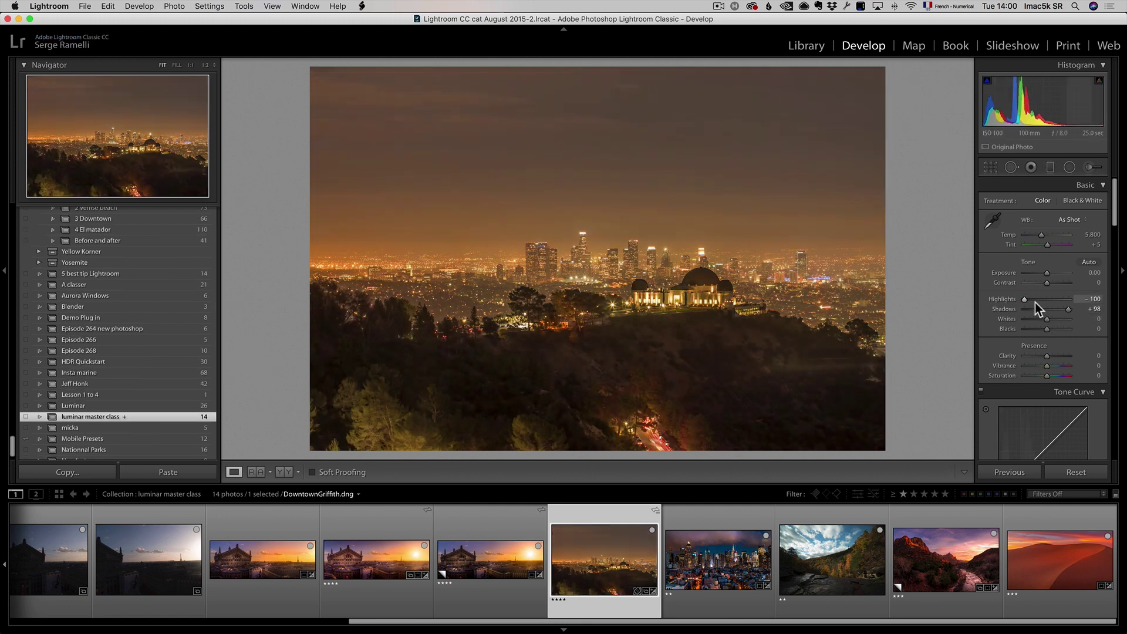
mouse_move(1046, 320)
mouse_down()
mouse_move(1033, 322)
mouse_move(1052, 322)
mouse_move(1040, 333)
mouse_up()
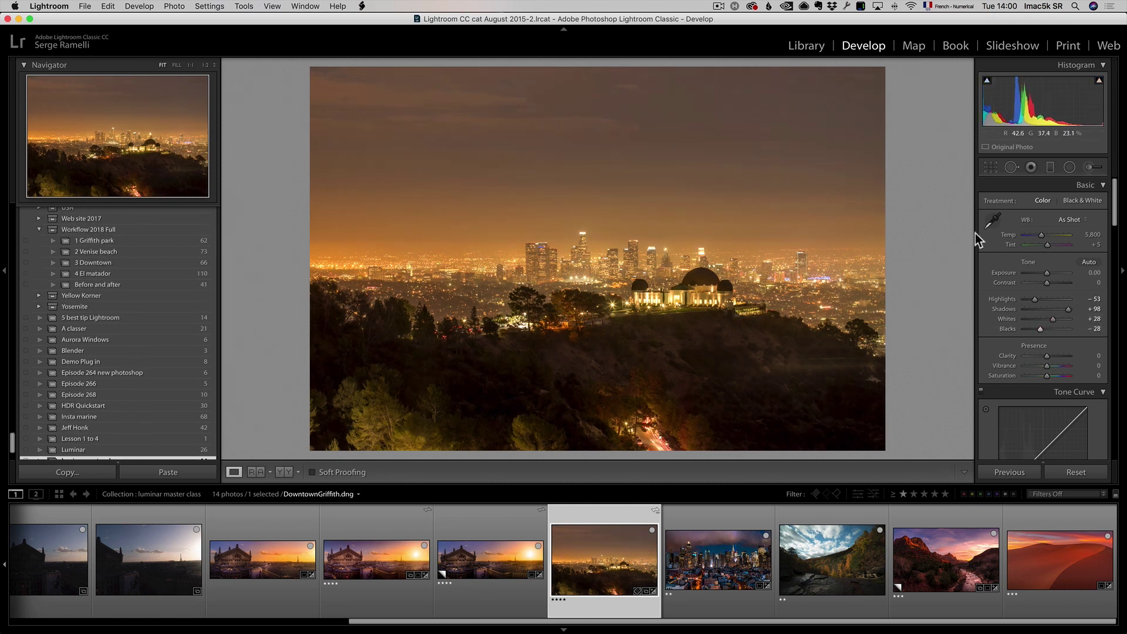
Step: Cool white balance to Temp 4,089, Tint +21, and add Contrast +30 and Clarity +39
click(1070, 220)
click(1070, 220)
mouse_move(1040, 236)
mouse_down()
mouse_move(1029, 241)
mouse_move(1050, 253)
mouse_up()
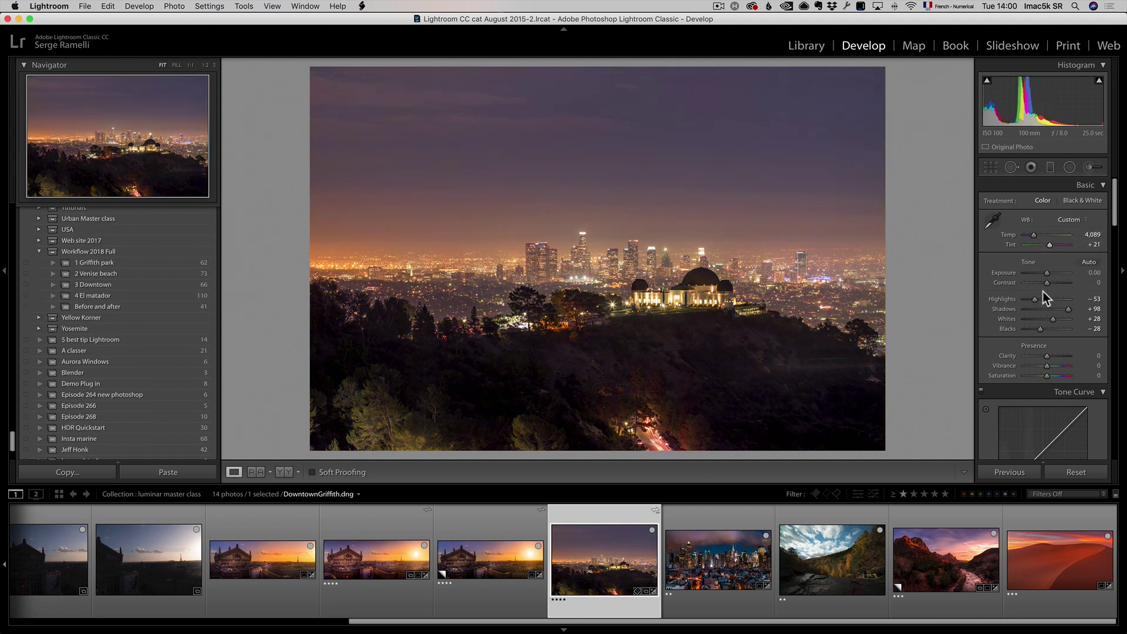
drag(1051, 284, 1054, 284)
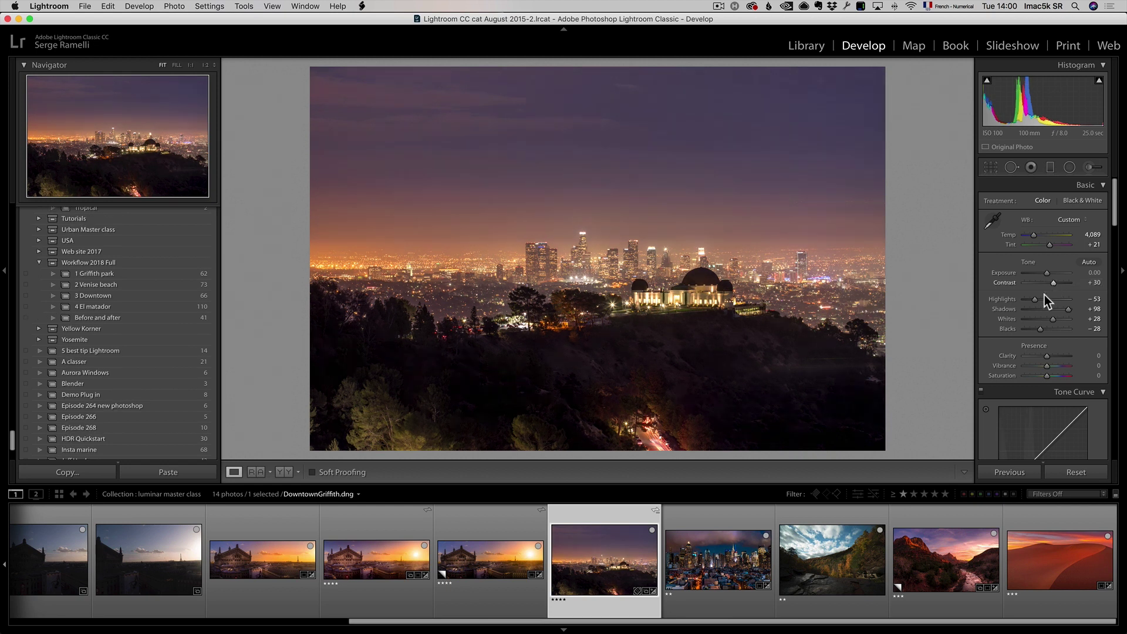
drag(1048, 356, 1055, 355)
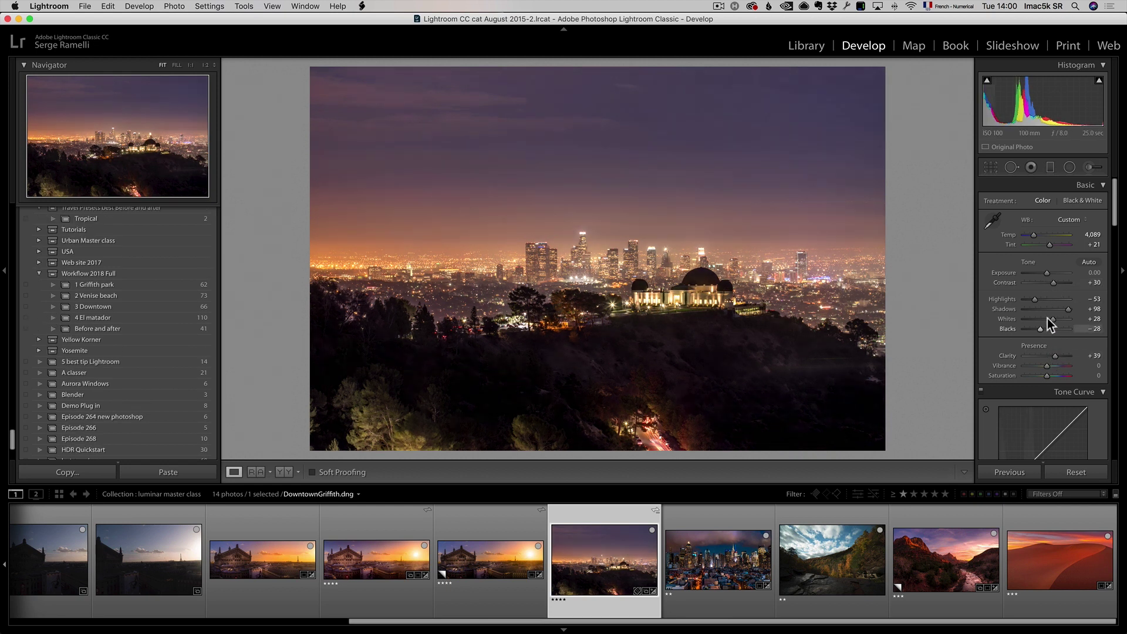
click(993, 169)
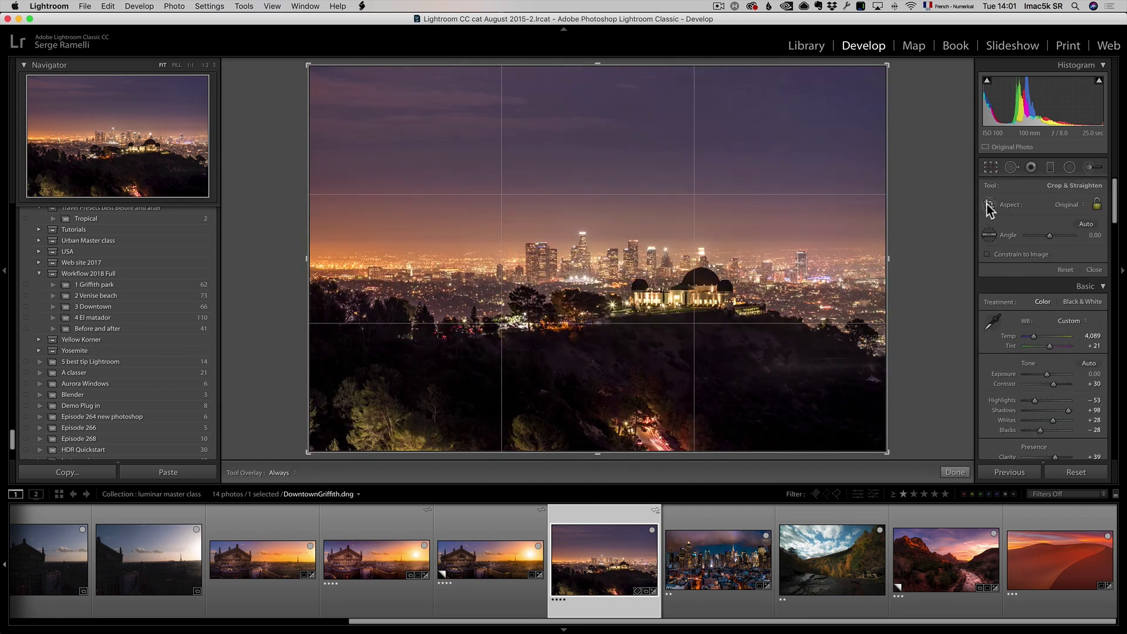
Step: Crop the photo to a 16 x 9 aspect with the skyline and observatory repositioned, and apply
click(1082, 217)
click(1069, 281)
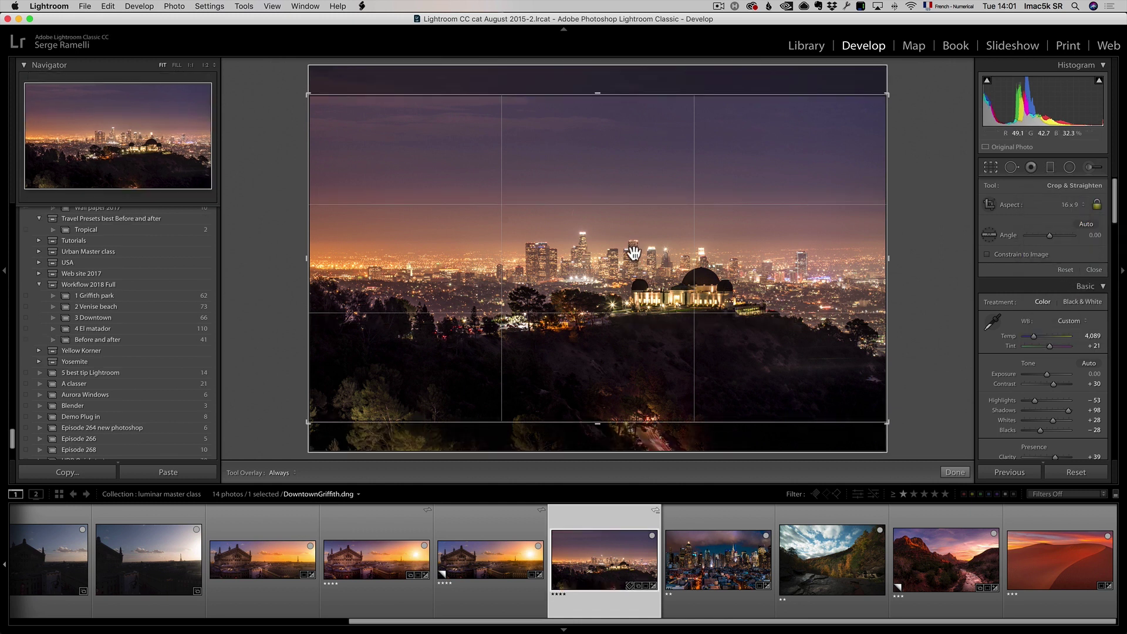
mouse_move(634, 254)
mouse_down()
mouse_move(639, 283)
mouse_move(638, 260)
mouse_up()
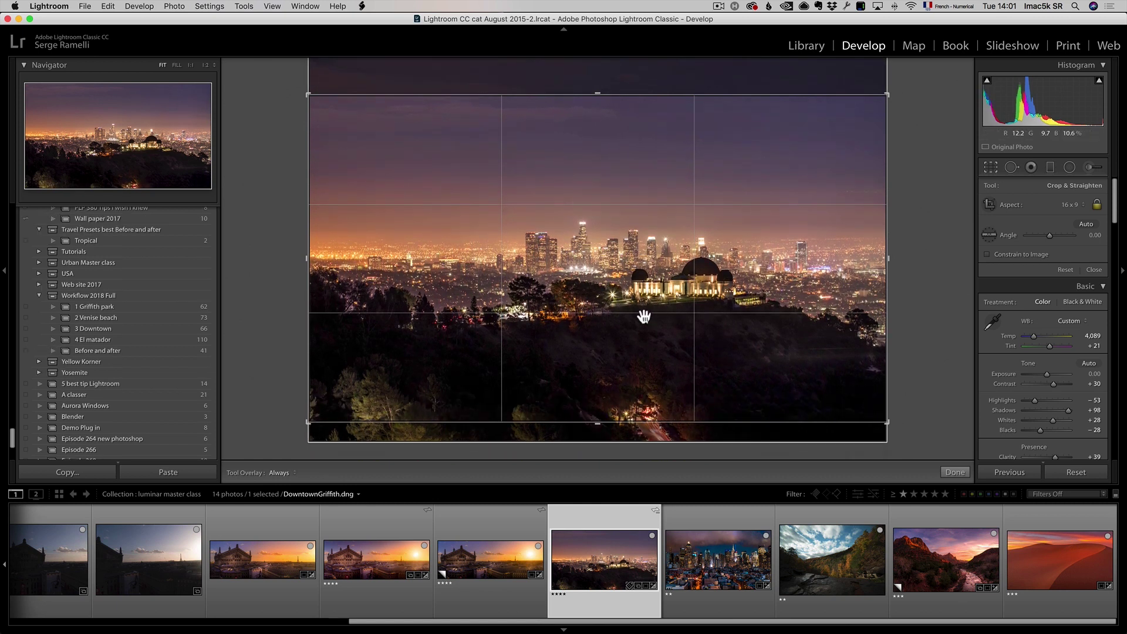
drag(644, 317, 645, 344)
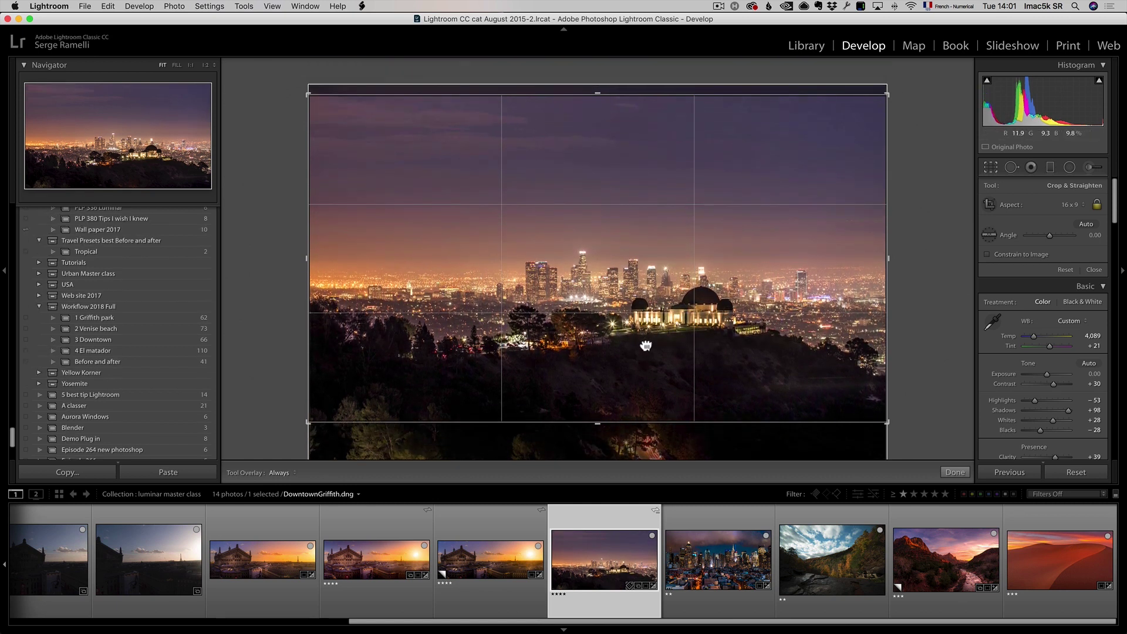
key(Return)
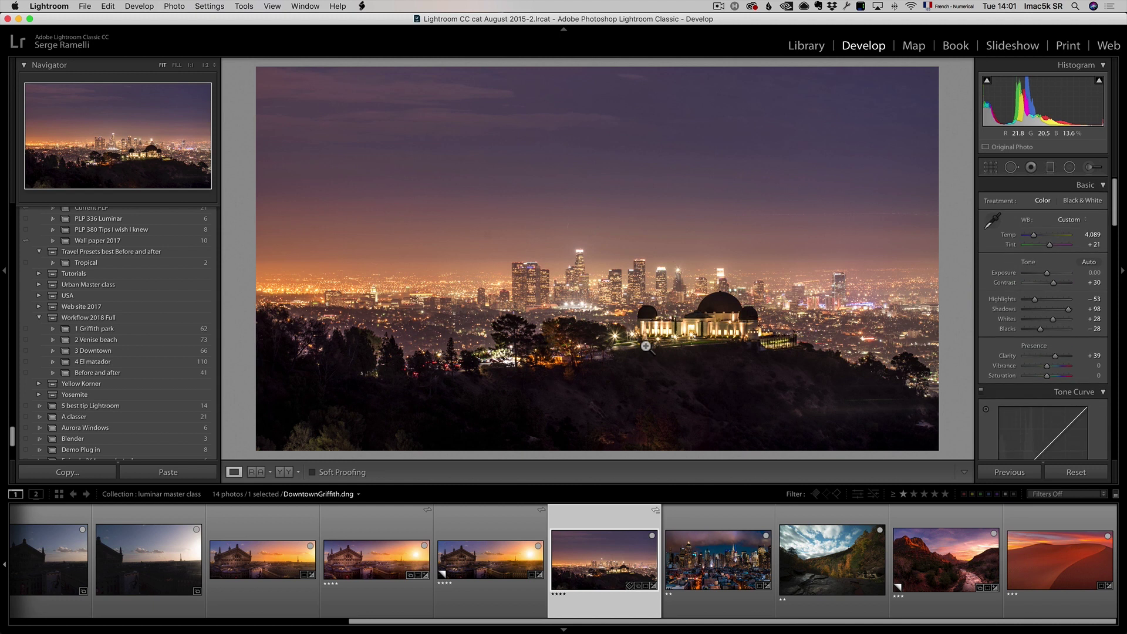
Step: Export an edited copy with Lightroom adjustments to Luminar 2018 and maximize its window
right_click(579, 542)
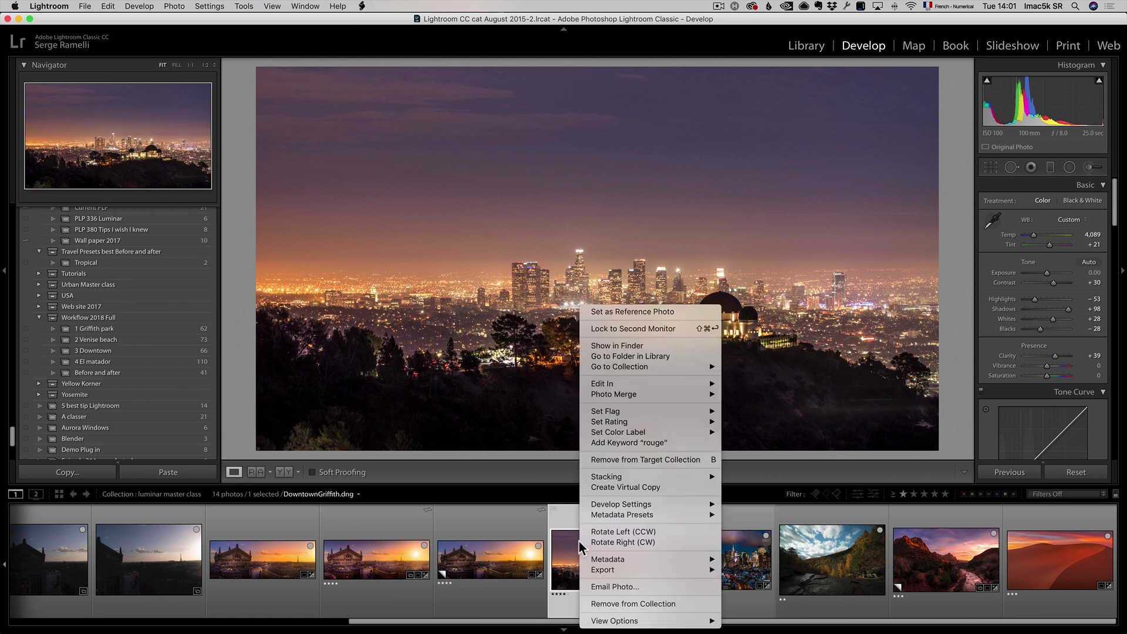
mouse_move(606, 413)
mouse_move(607, 572)
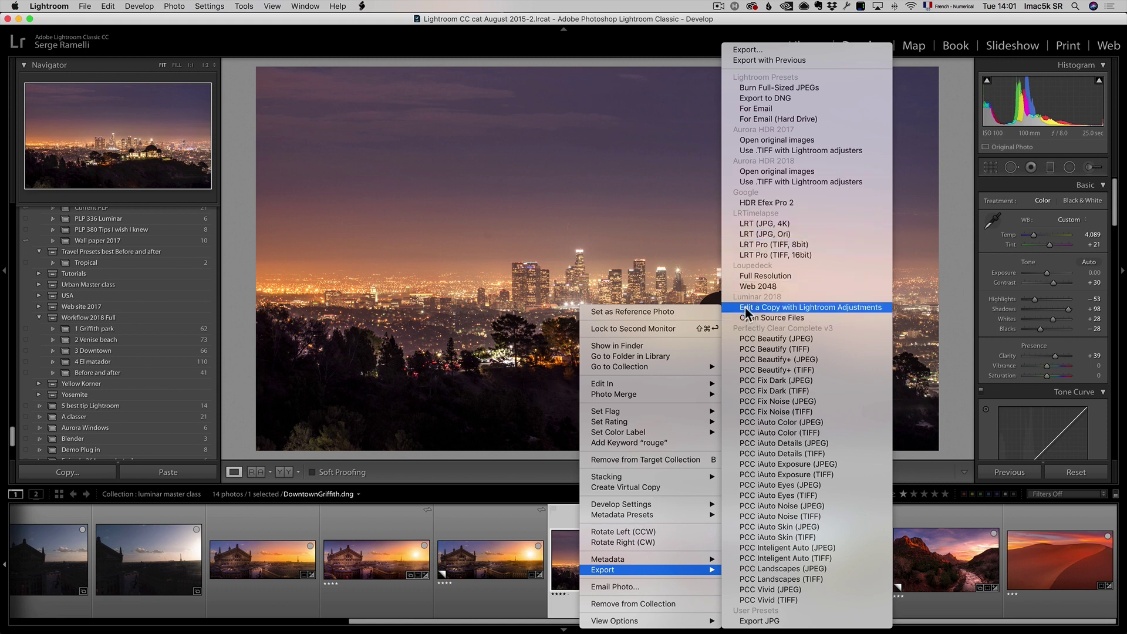
click(866, 307)
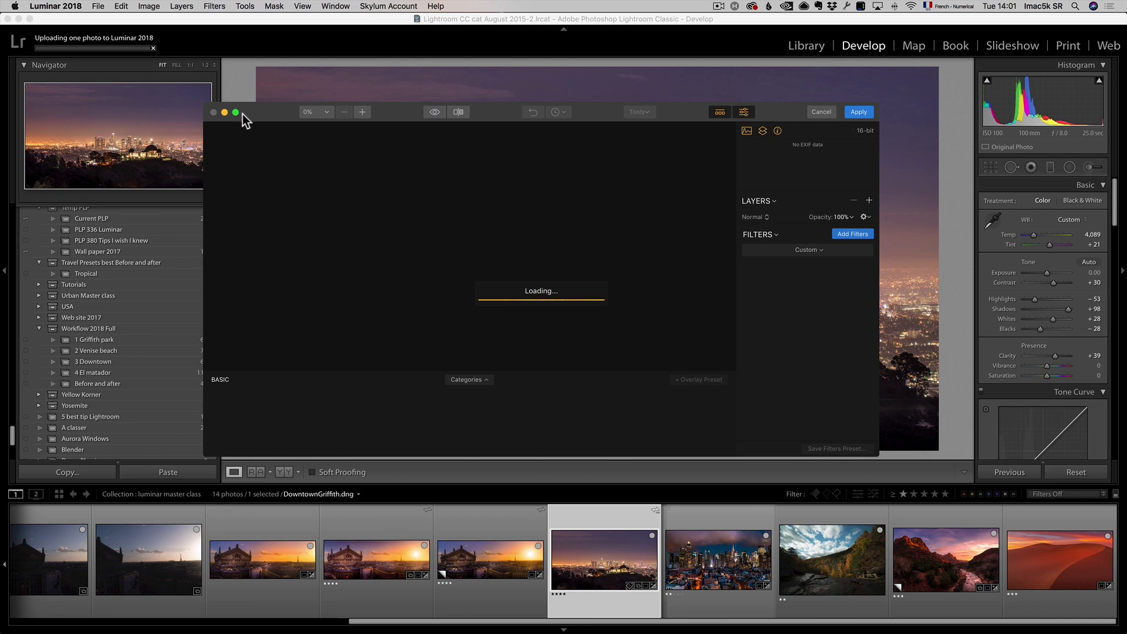
click(236, 113)
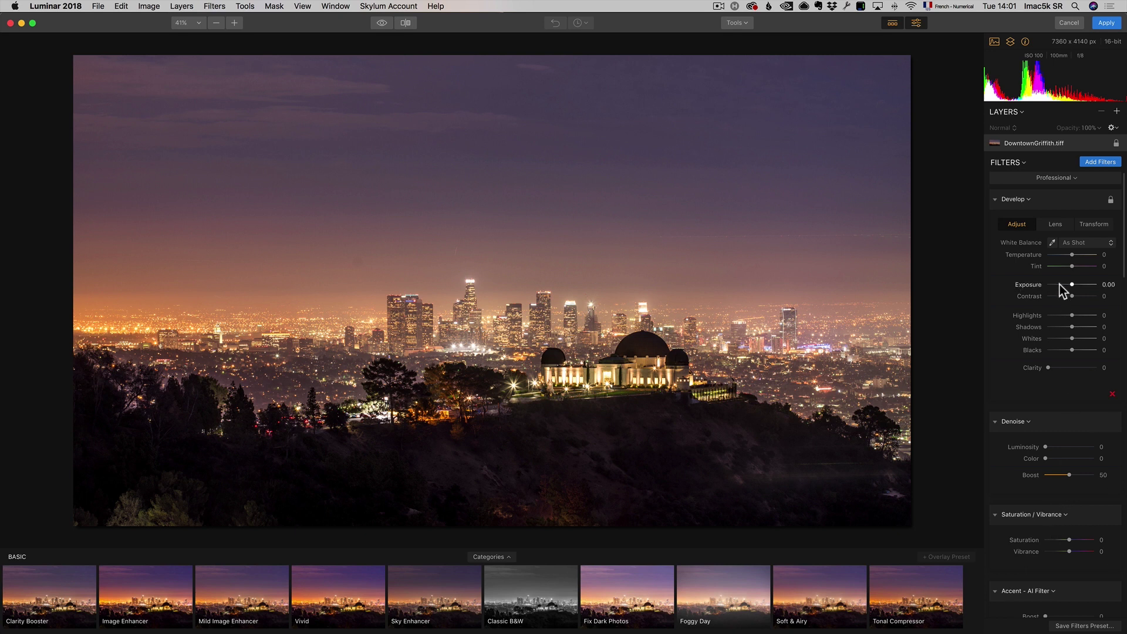
Step: Try the Image Enhancer preset, then clear it and load the Professional filter workspace
click(1075, 177)
click(1063, 193)
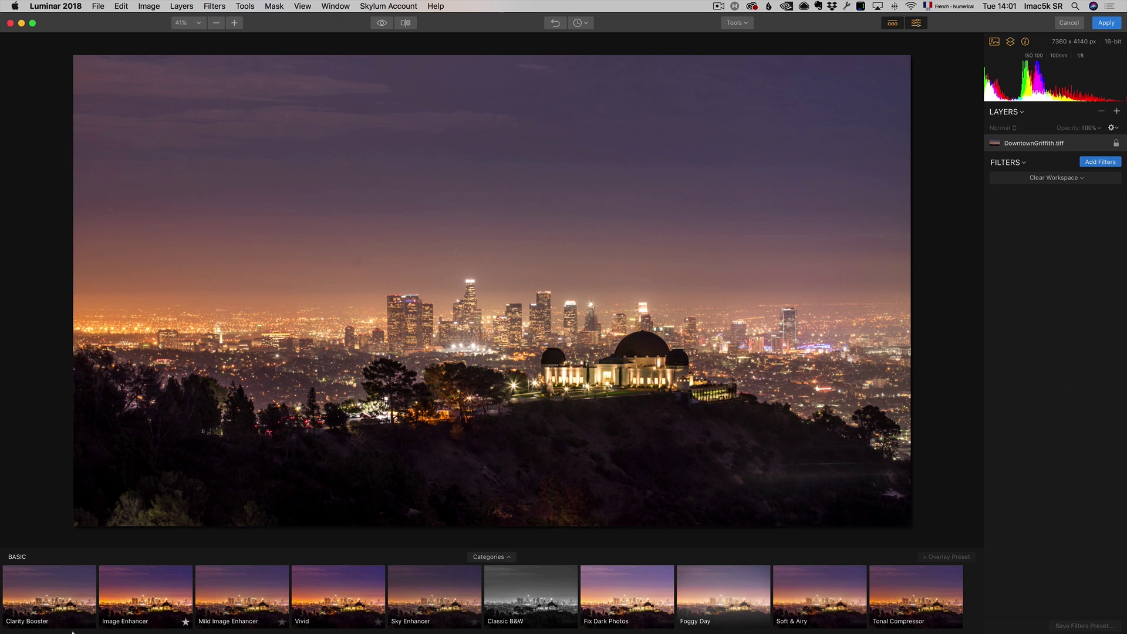
click(109, 586)
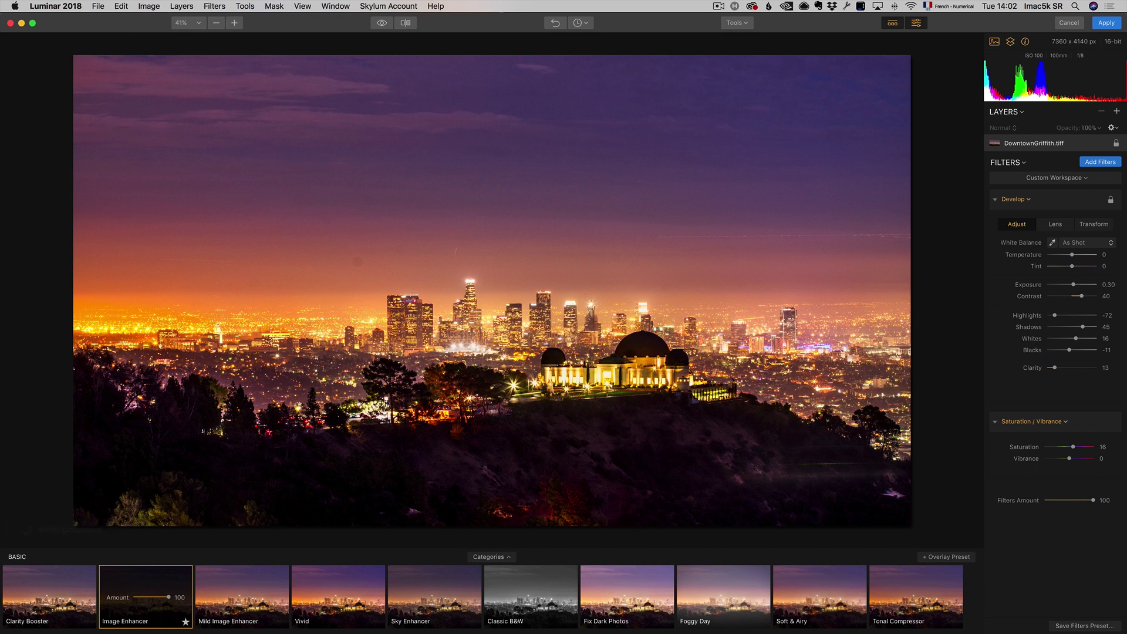
click(1068, 178)
click(1062, 195)
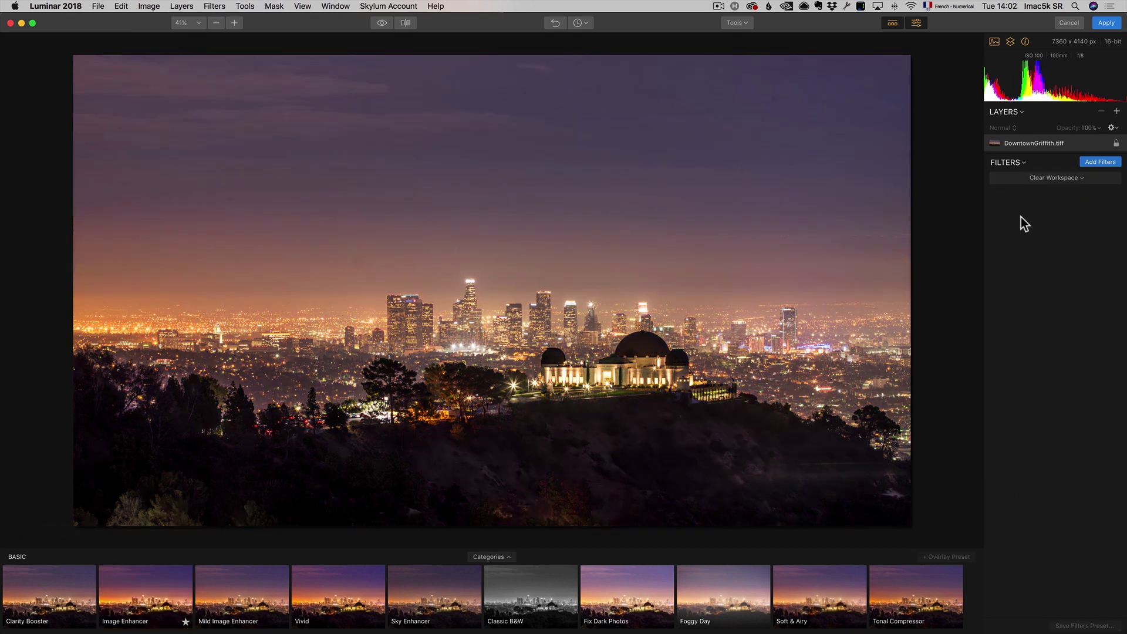
click(1065, 178)
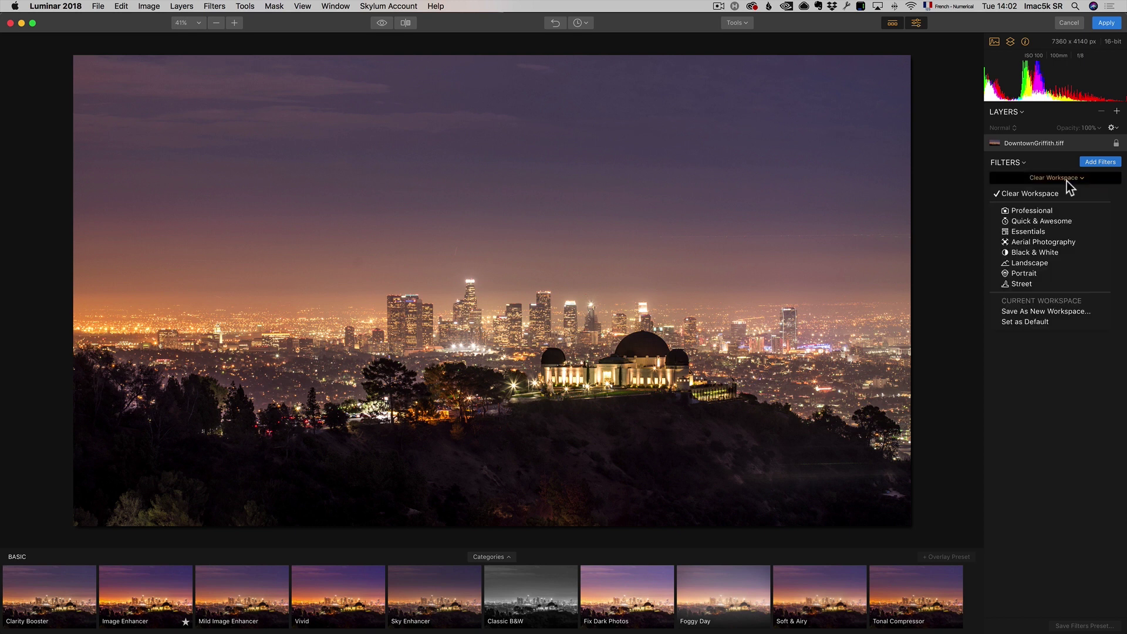
click(1034, 210)
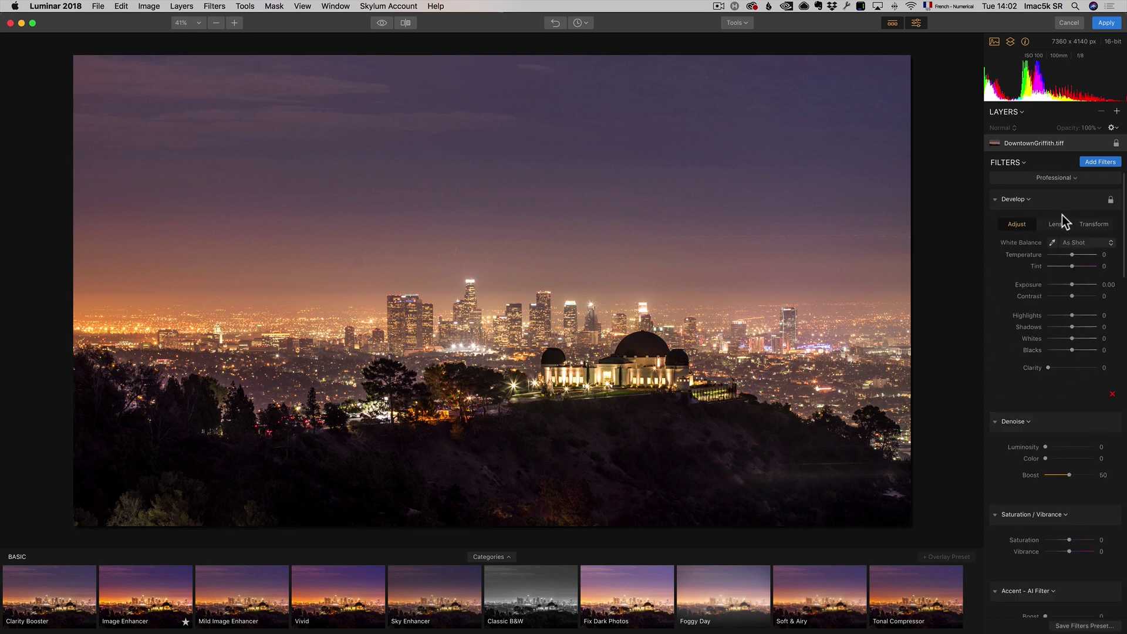
Step: Set Denoise Luminosity to 9, Vibrance to 17 and Accent AI Filter Boost to 37
scroll(1046, 264, down, 1)
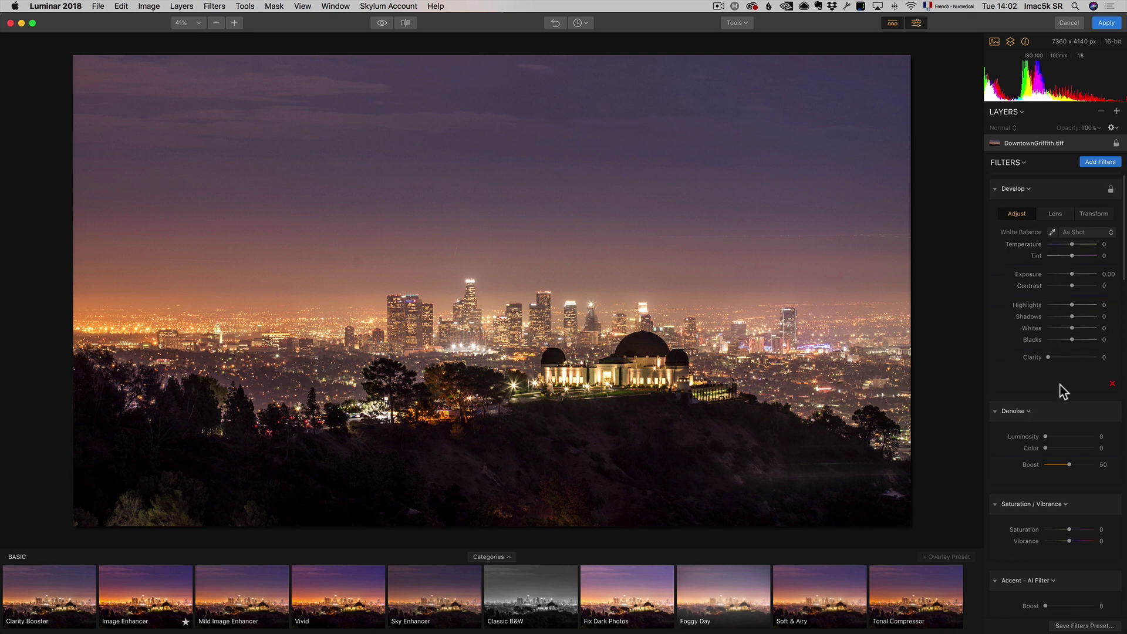
scroll(1055, 273, down, 3)
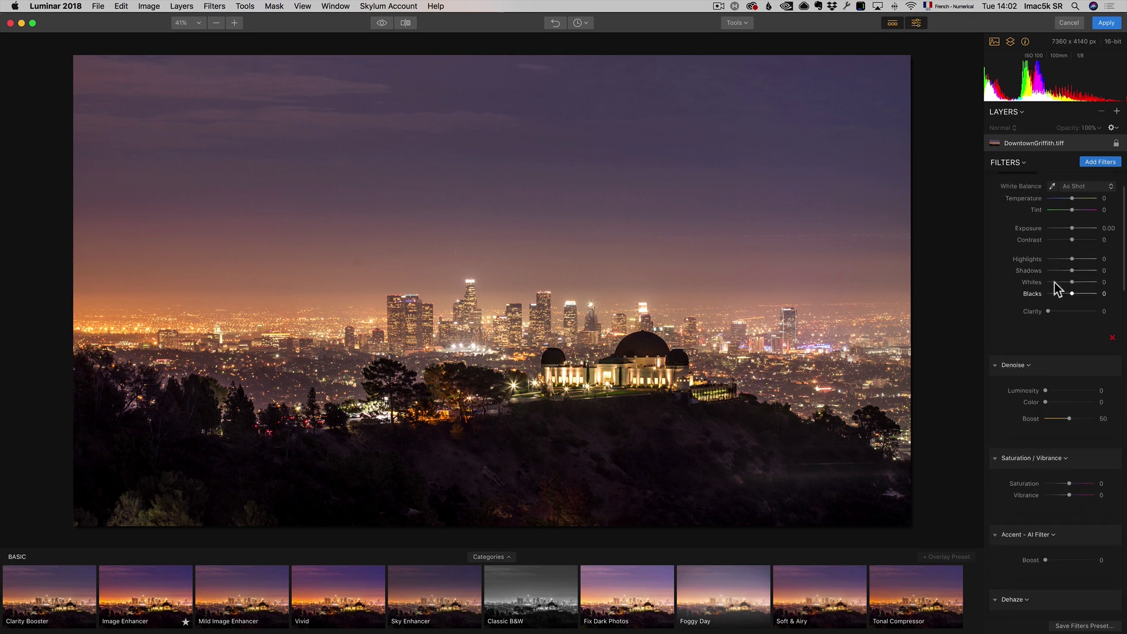
scroll(1059, 252, down, 3)
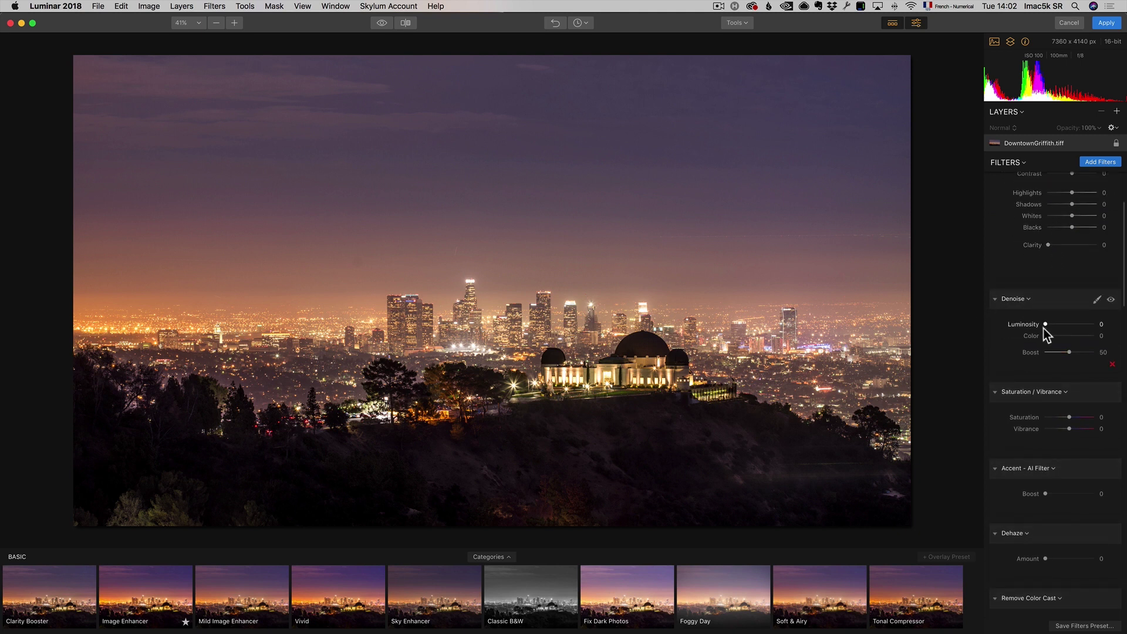
drag(1045, 324, 1049, 326)
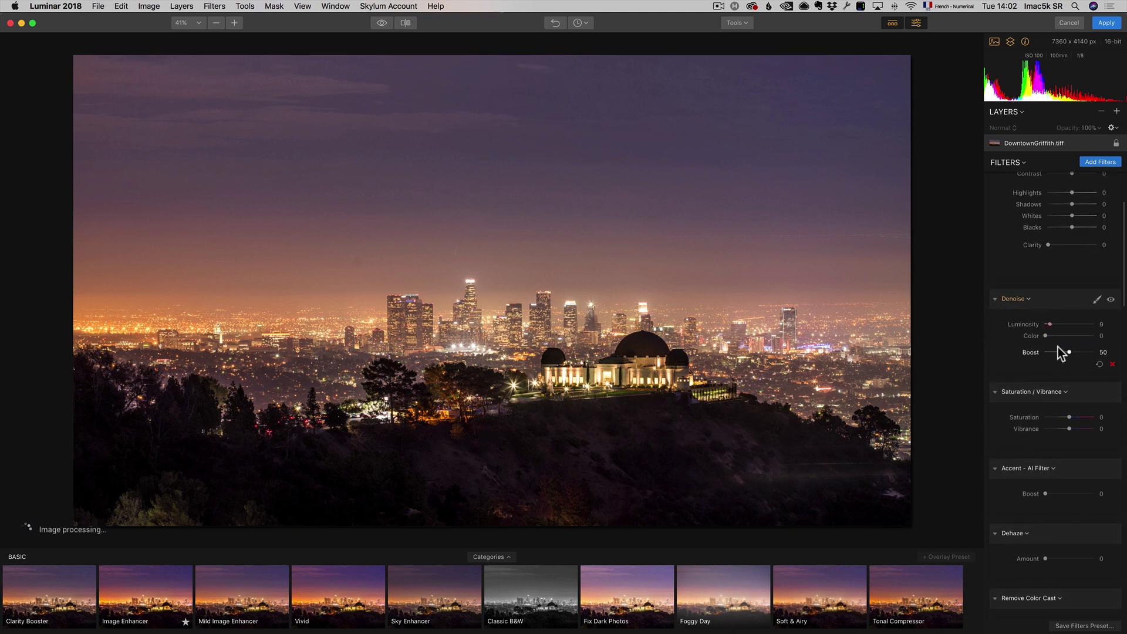
scroll(1037, 307, down, 1)
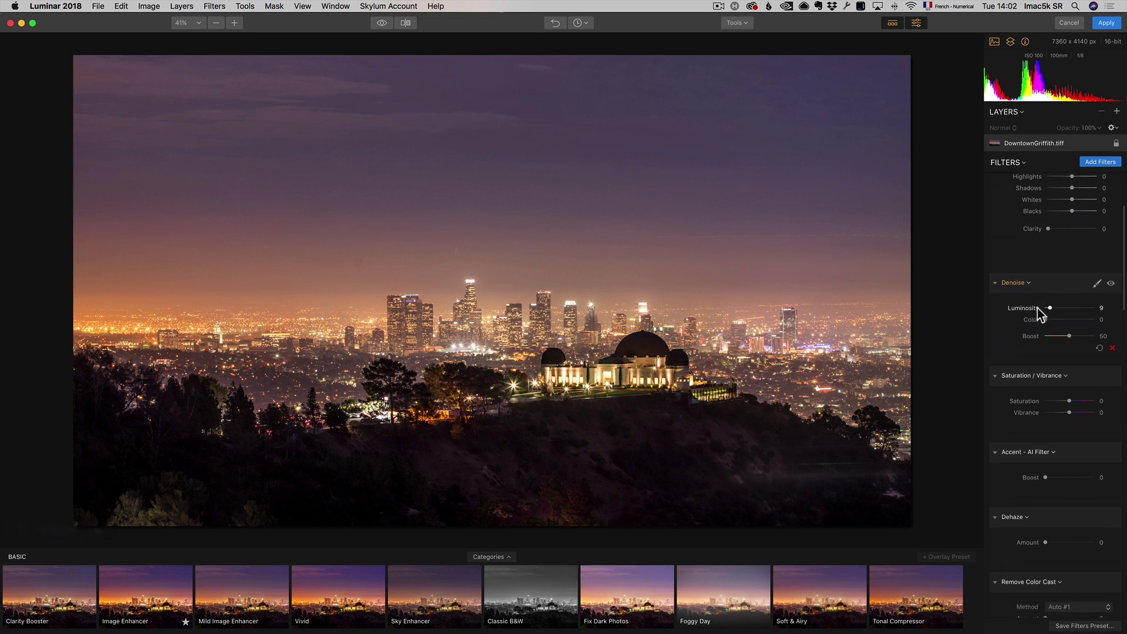
scroll(1038, 308, down, 3)
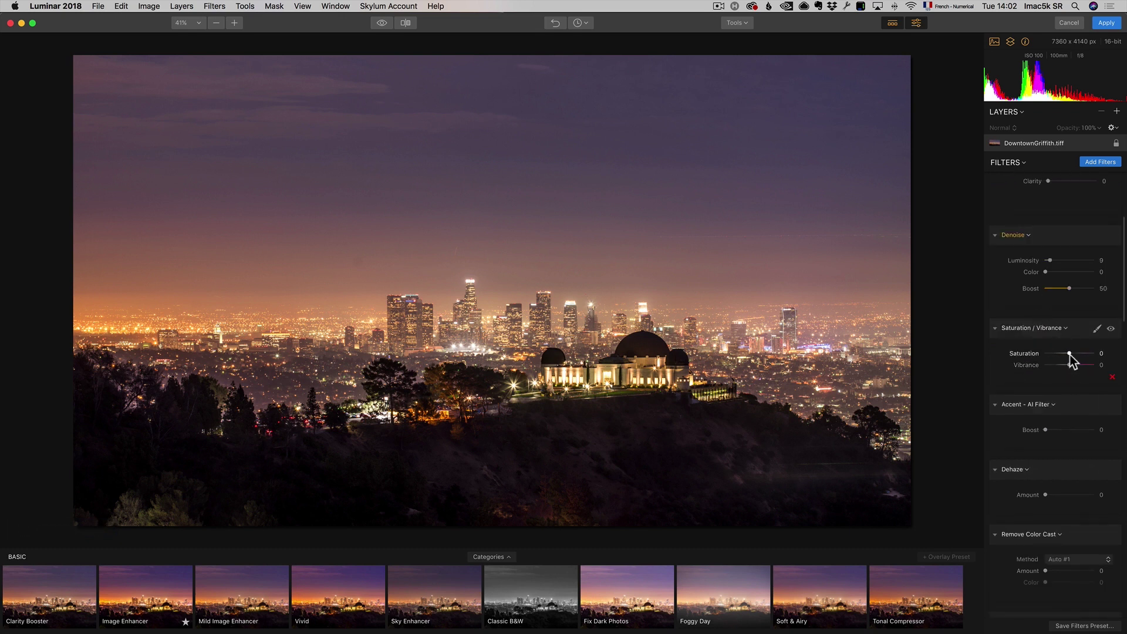
drag(1071, 366, 1074, 366)
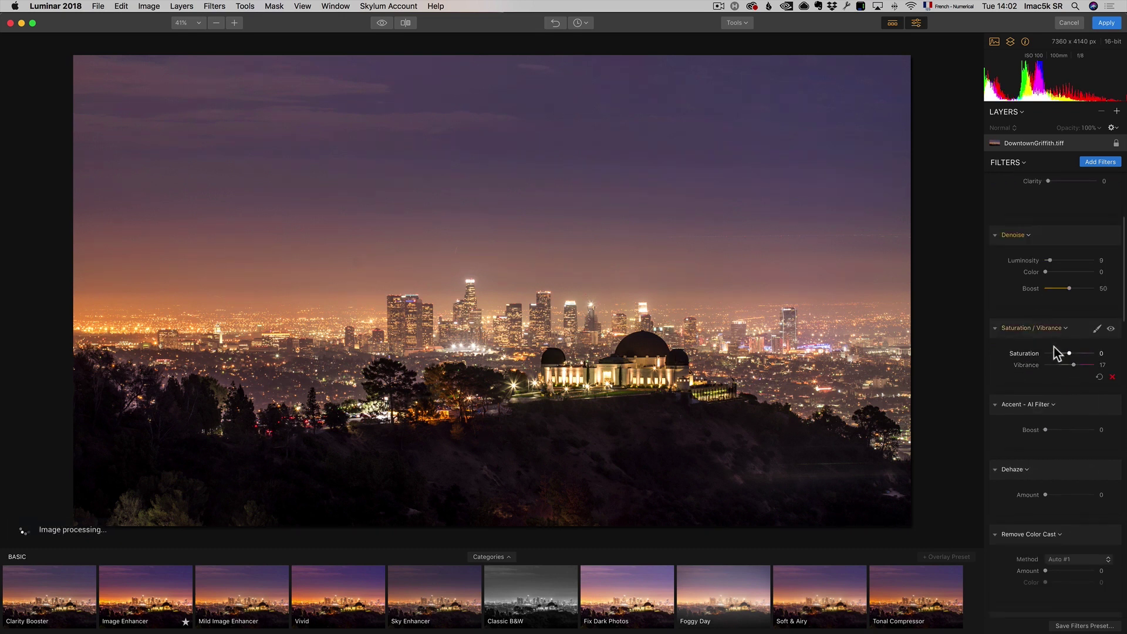
scroll(1054, 333, down, 4)
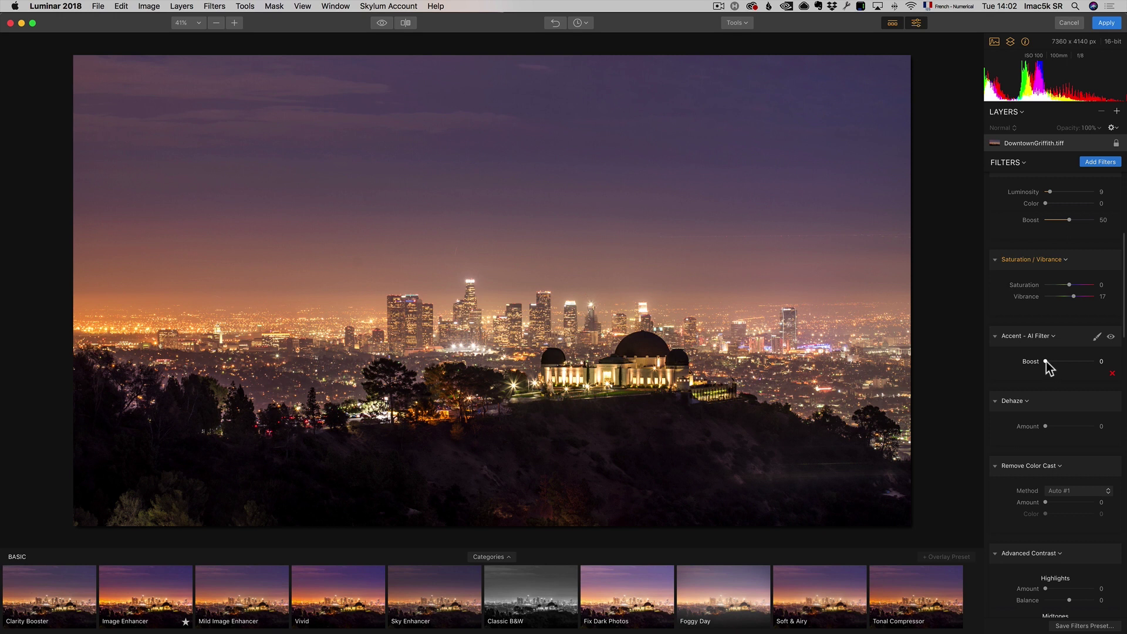
mouse_move(1047, 361)
mouse_down()
mouse_move(1061, 355)
mouse_move(1027, 359)
mouse_move(1112, 357)
mouse_move(1049, 354)
mouse_move(1074, 354)
mouse_move(1065, 354)
mouse_up()
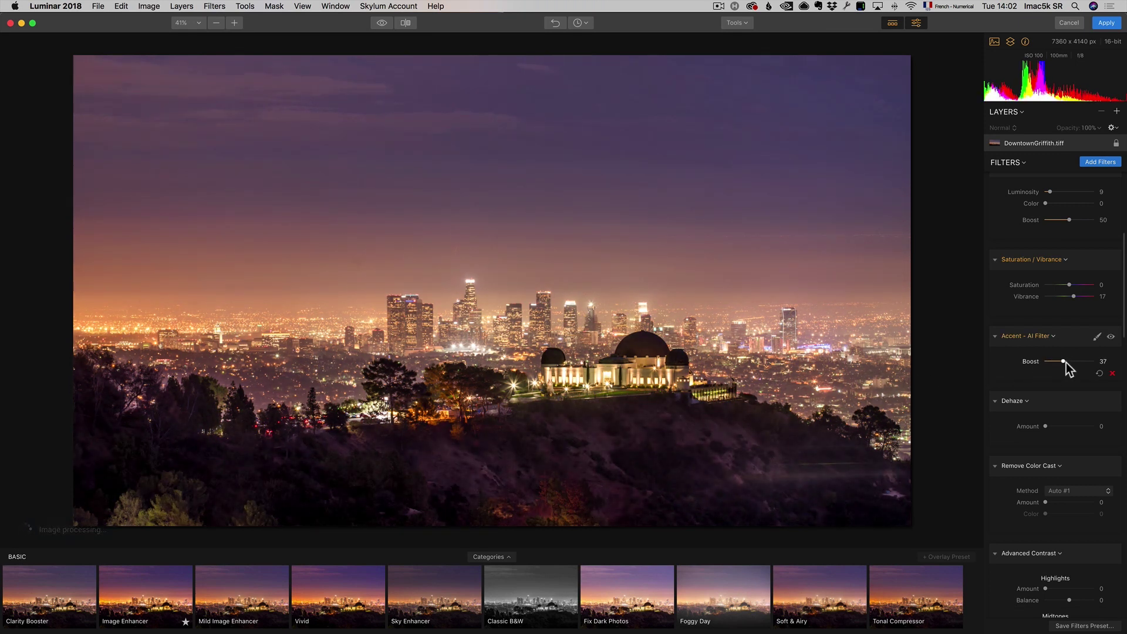
Step: Add a brush mask to the Accent AI Filter and paint it over the city lights at size 162
click(1096, 336)
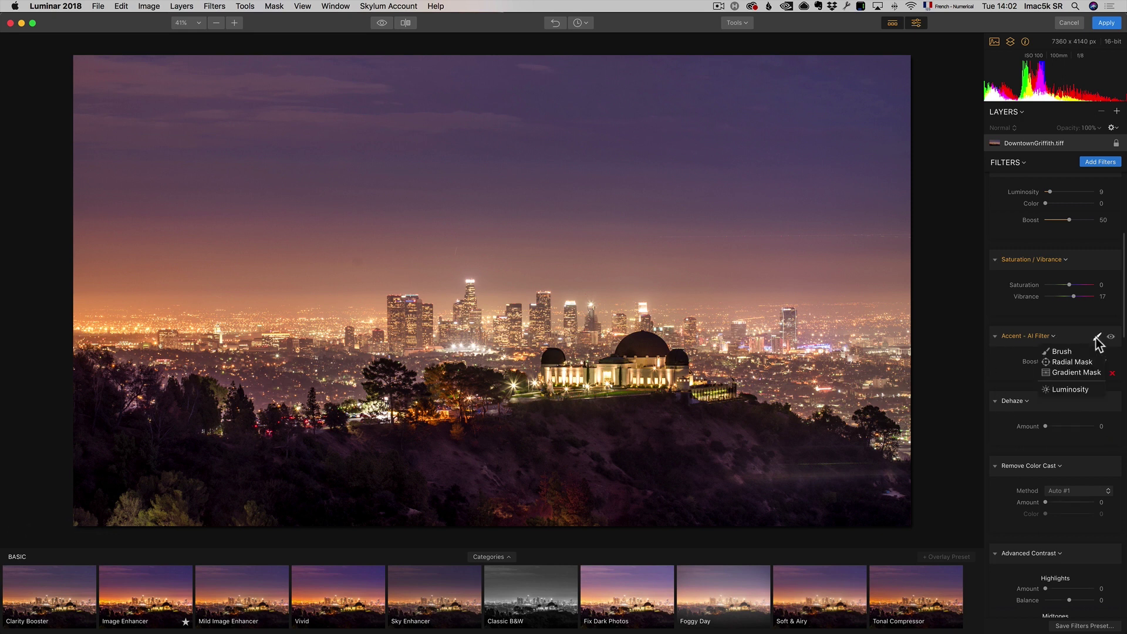
click(1068, 351)
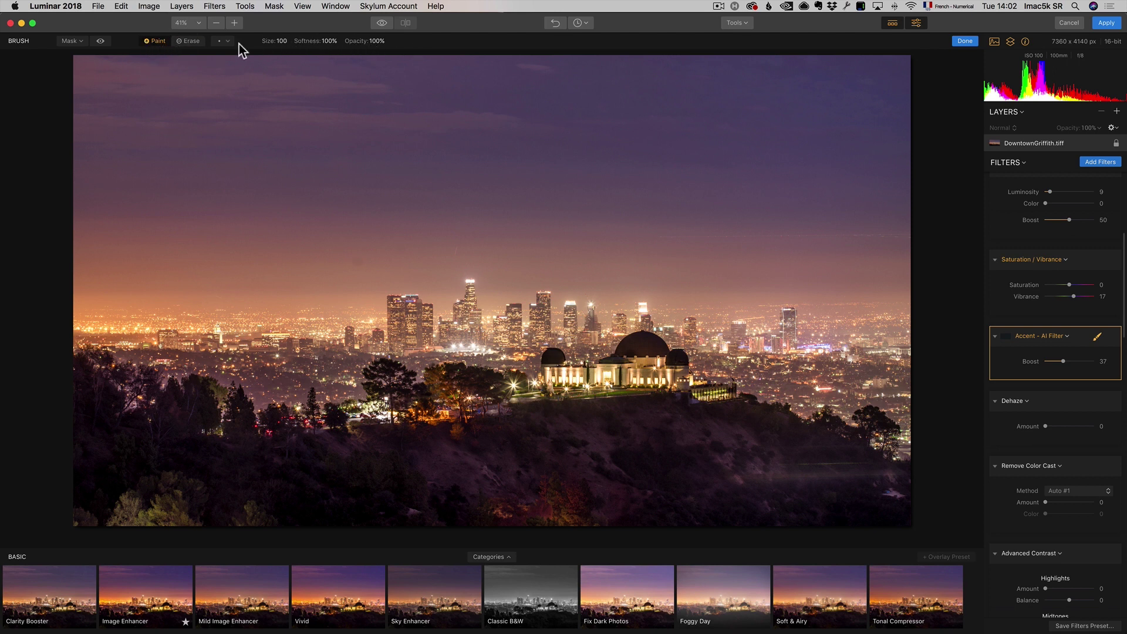
drag(280, 46, 300, 52)
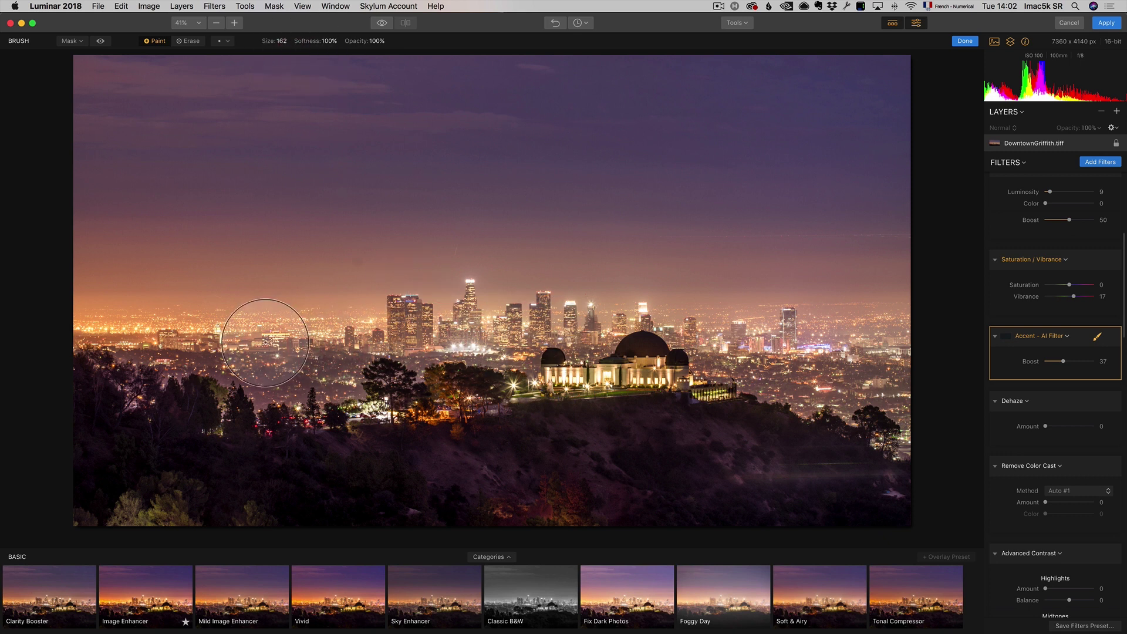
mouse_move(204, 337)
mouse_down()
mouse_move(584, 320)
mouse_move(457, 342)
mouse_move(634, 315)
mouse_move(793, 351)
mouse_move(581, 338)
mouse_move(879, 377)
mouse_move(349, 338)
mouse_move(605, 340)
mouse_move(197, 346)
mouse_move(905, 374)
mouse_up()
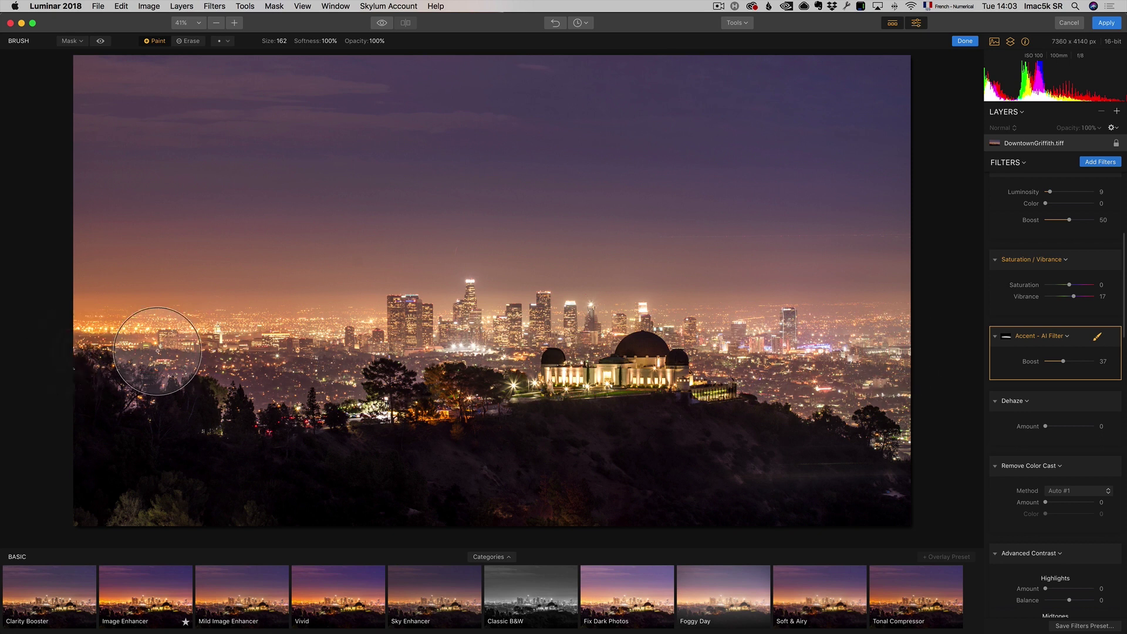
Step: Try Dehaze, then raise the Advanced Contrast highlights and midtones amounts
scroll(1072, 405, down, 1)
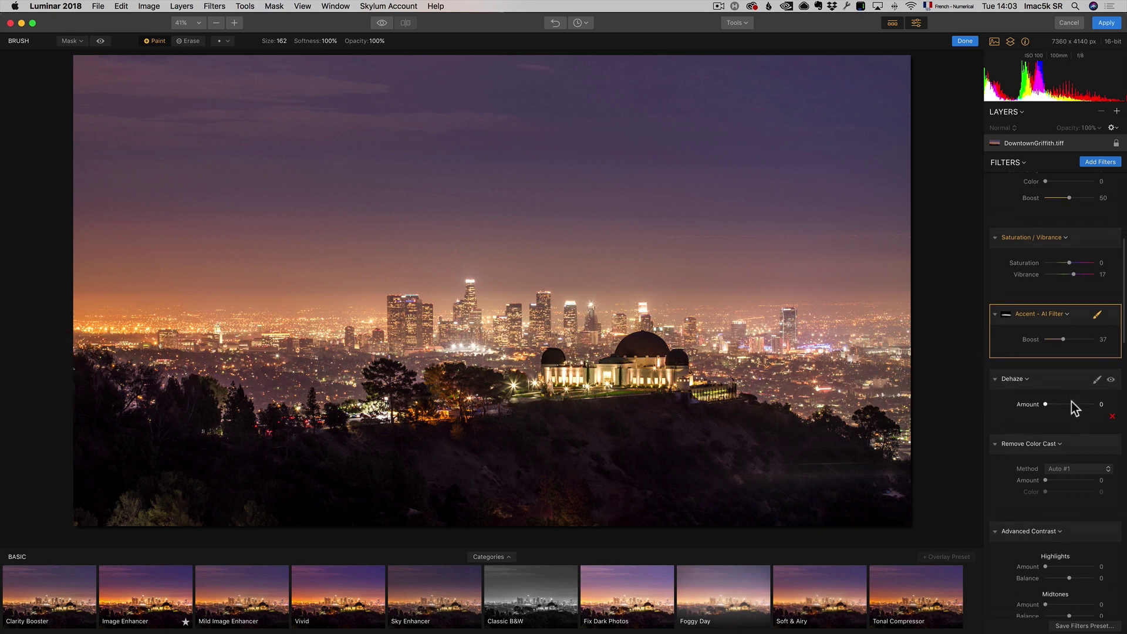
mouse_move(1050, 404)
mouse_down()
mouse_move(1096, 405)
mouse_move(1037, 410)
mouse_move(1112, 405)
mouse_move(1002, 408)
mouse_up()
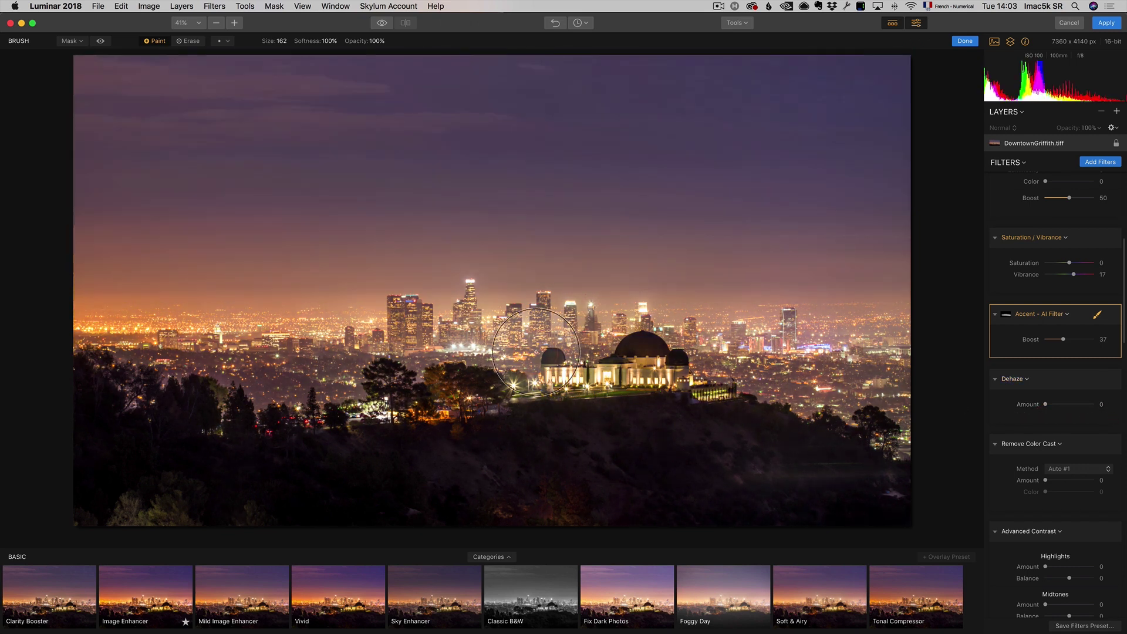
scroll(1080, 387, down, 5)
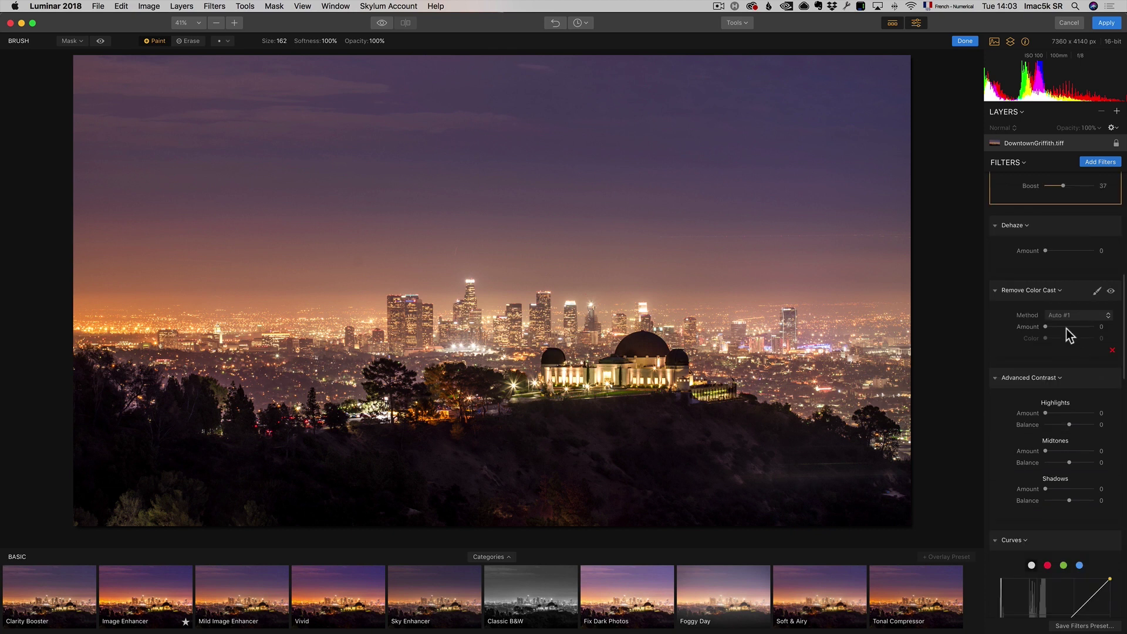
scroll(1052, 338, down, 5)
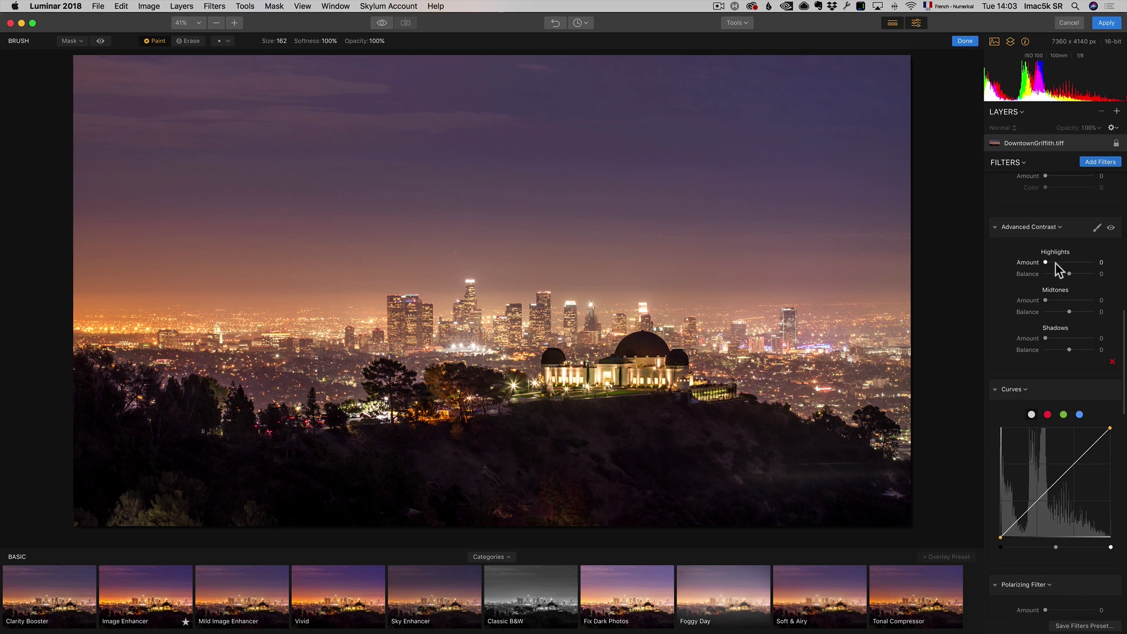
mouse_move(1054, 262)
mouse_down()
mouse_move(1098, 261)
mouse_move(1065, 262)
mouse_move(1081, 262)
mouse_up()
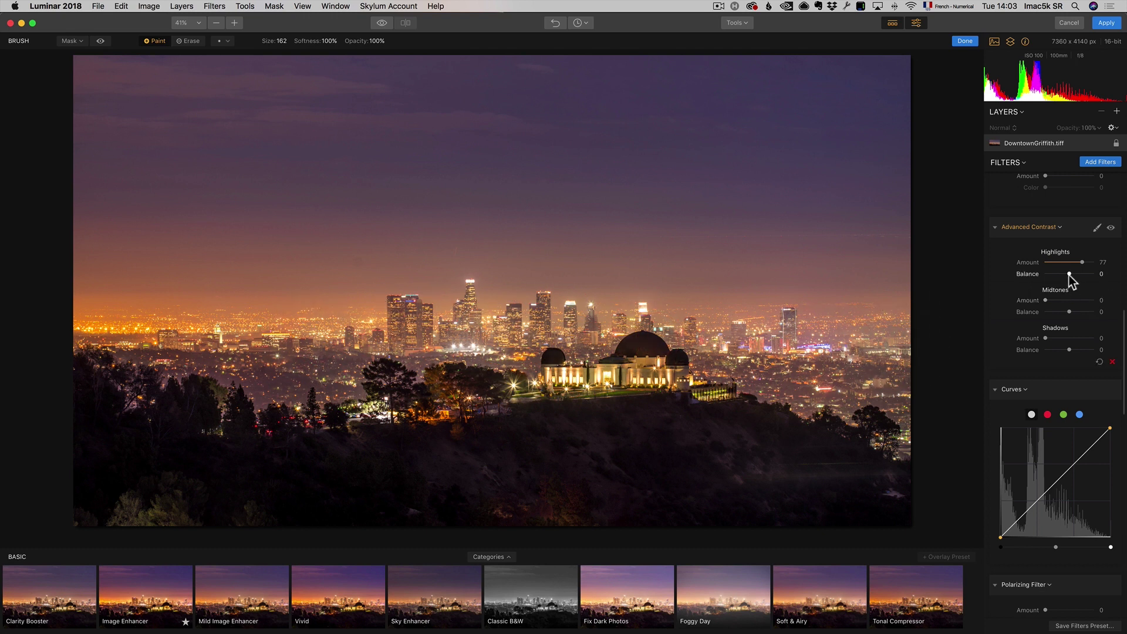
mouse_move(1069, 273)
mouse_down()
mouse_move(1054, 274)
mouse_move(1082, 274)
mouse_move(1070, 274)
mouse_up()
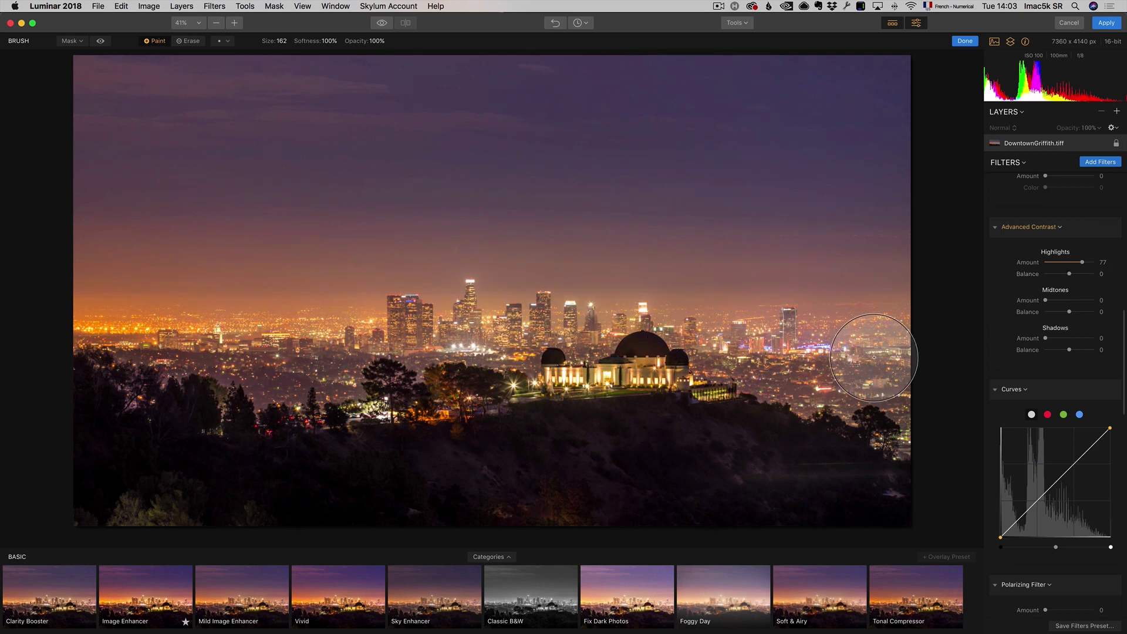
mouse_move(1054, 301)
mouse_down()
mouse_move(1079, 294)
mouse_move(1060, 311)
mouse_move(1075, 310)
mouse_move(1075, 334)
mouse_move(1034, 336)
mouse_up()
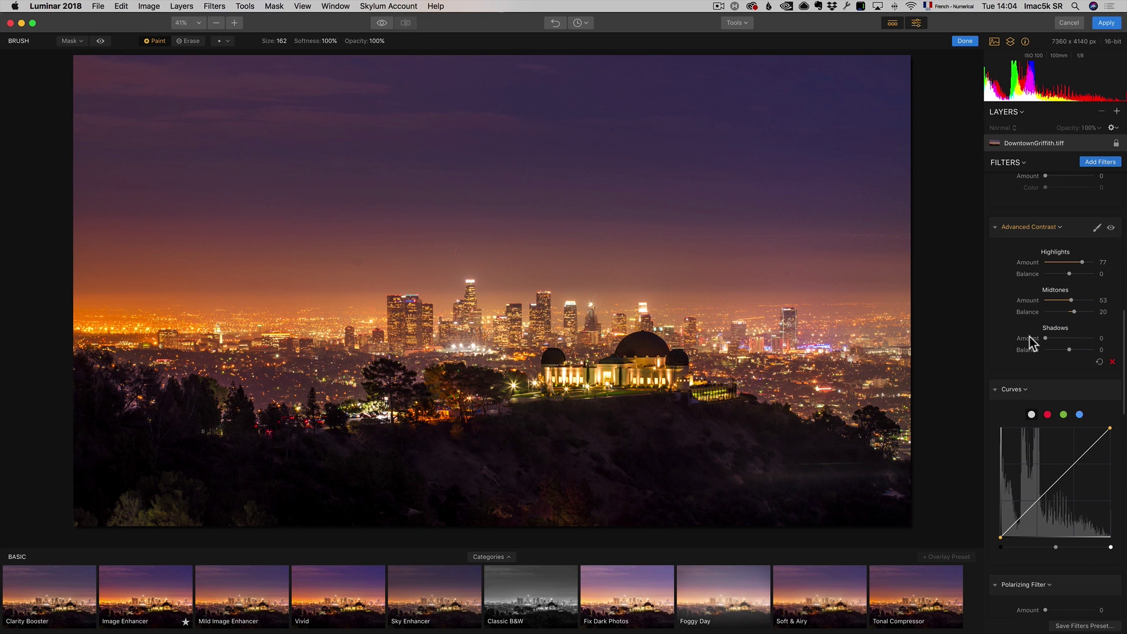
Step: Compare with Advanced Contrast off, then settle on Highlights 68, Midtones 42, Balance 20
click(1110, 228)
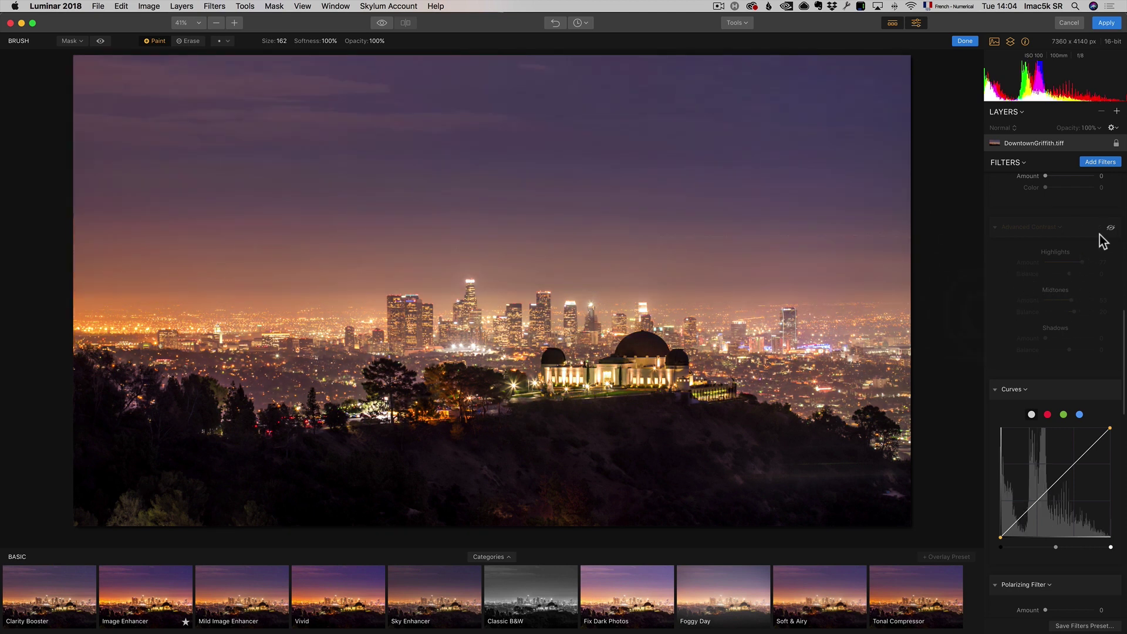
click(1111, 228)
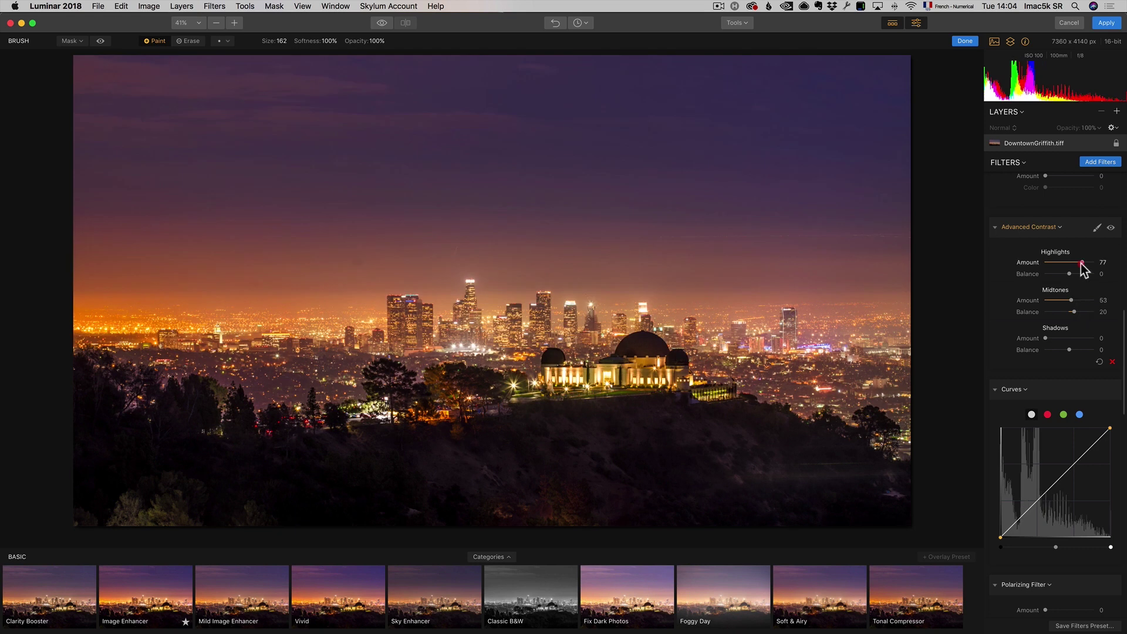
drag(1082, 262, 1066, 301)
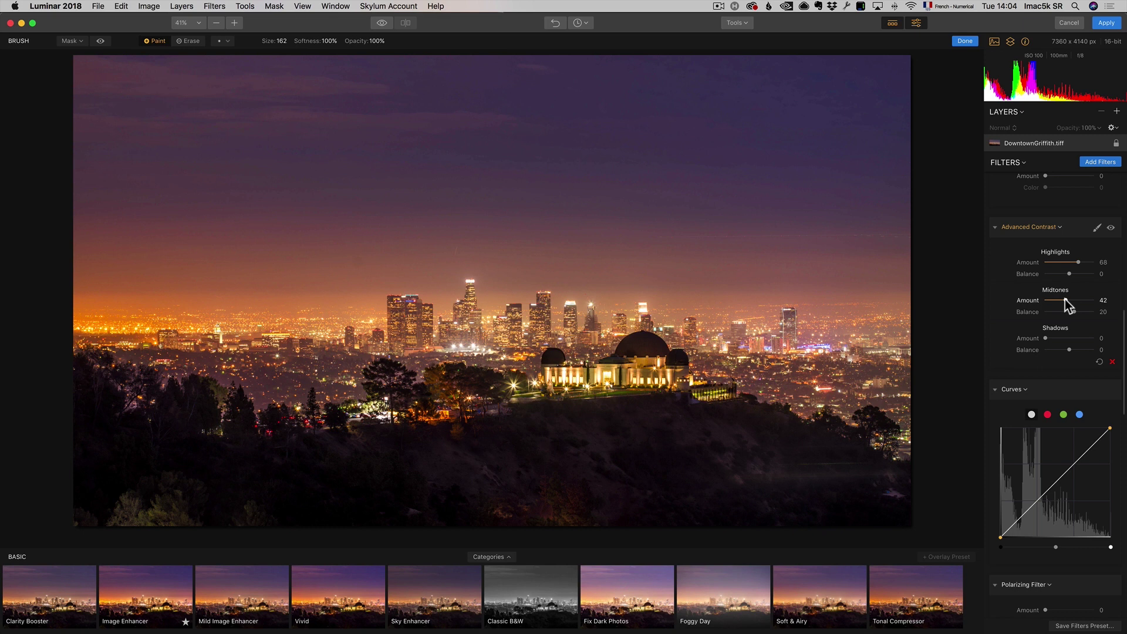
scroll(1072, 330, down, 10)
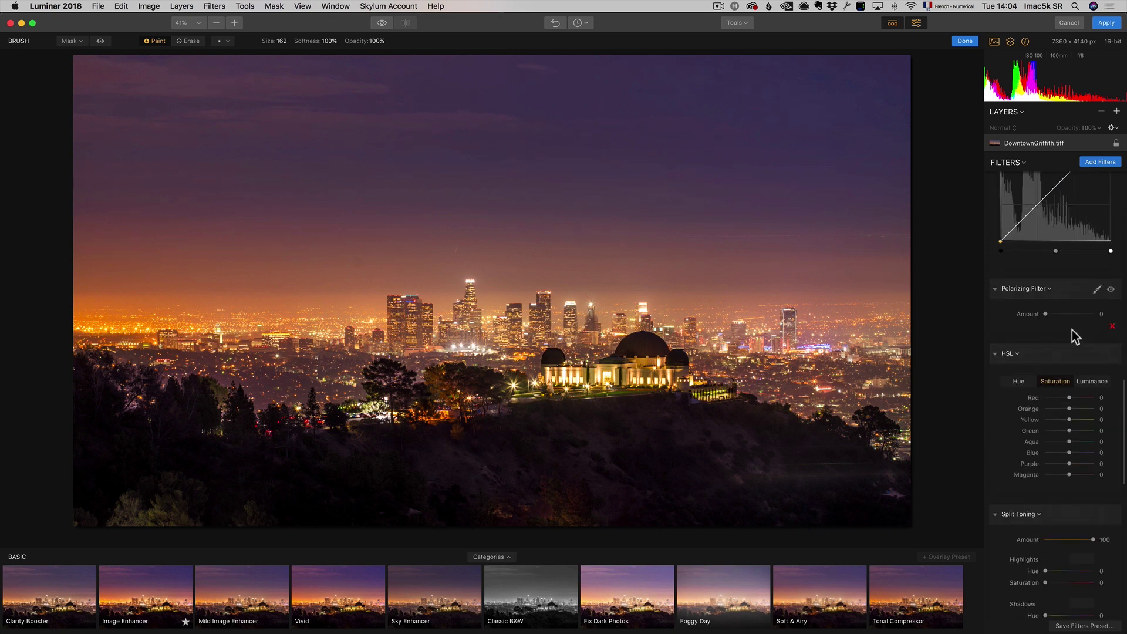
scroll(1072, 329, down, 8)
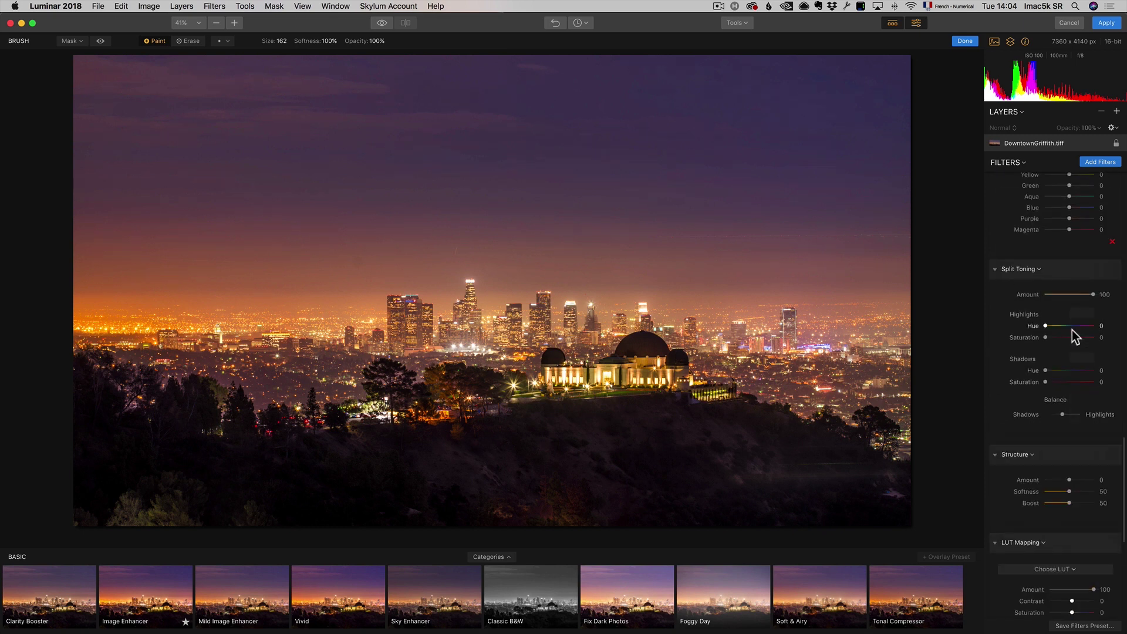
scroll(1072, 330, down, 2)
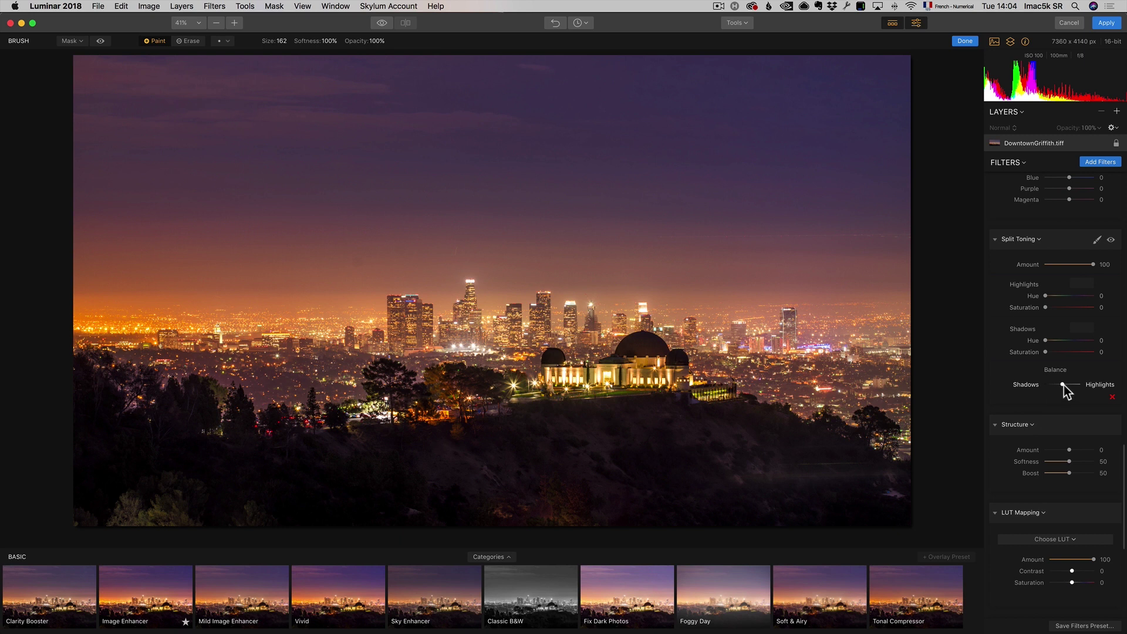
scroll(1080, 352, down, 10)
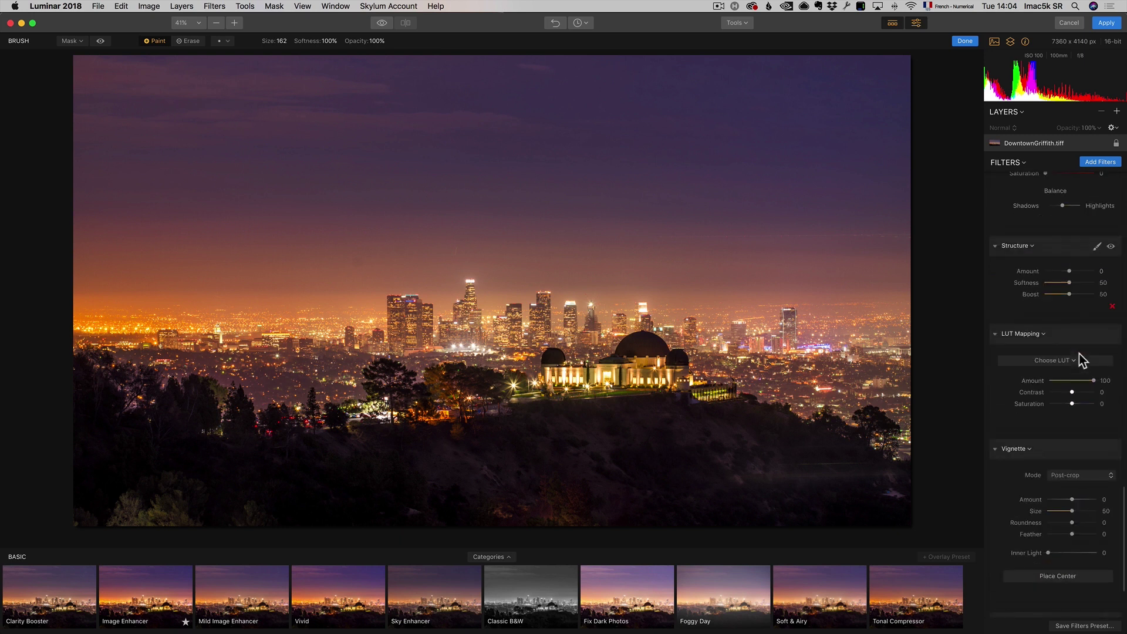
scroll(1083, 365, down, 6)
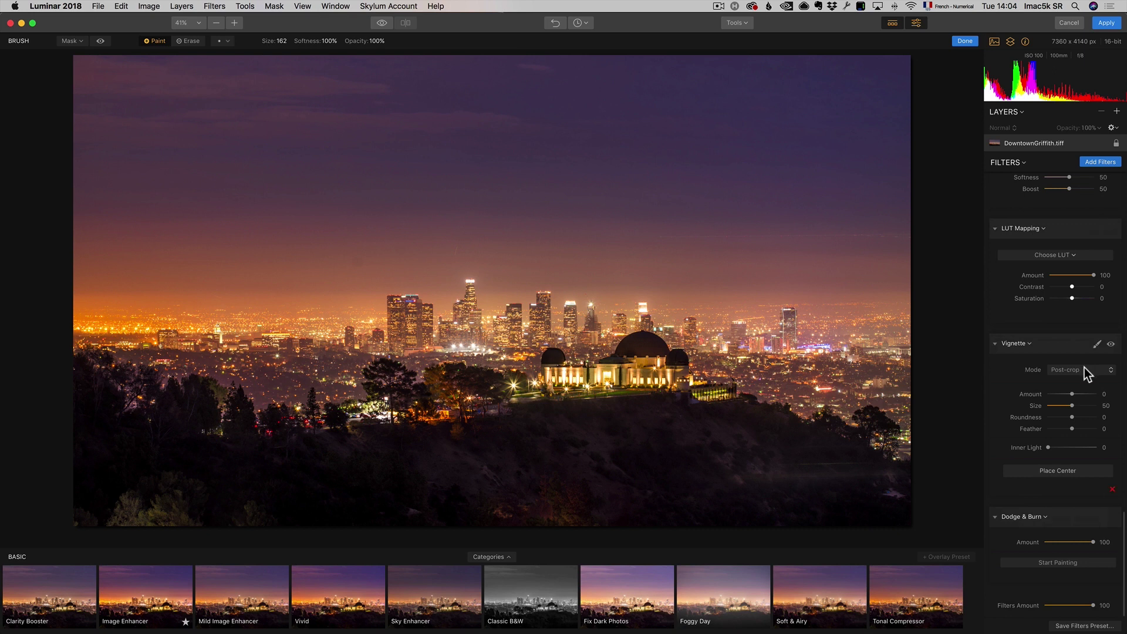
scroll(1068, 397, up, 20)
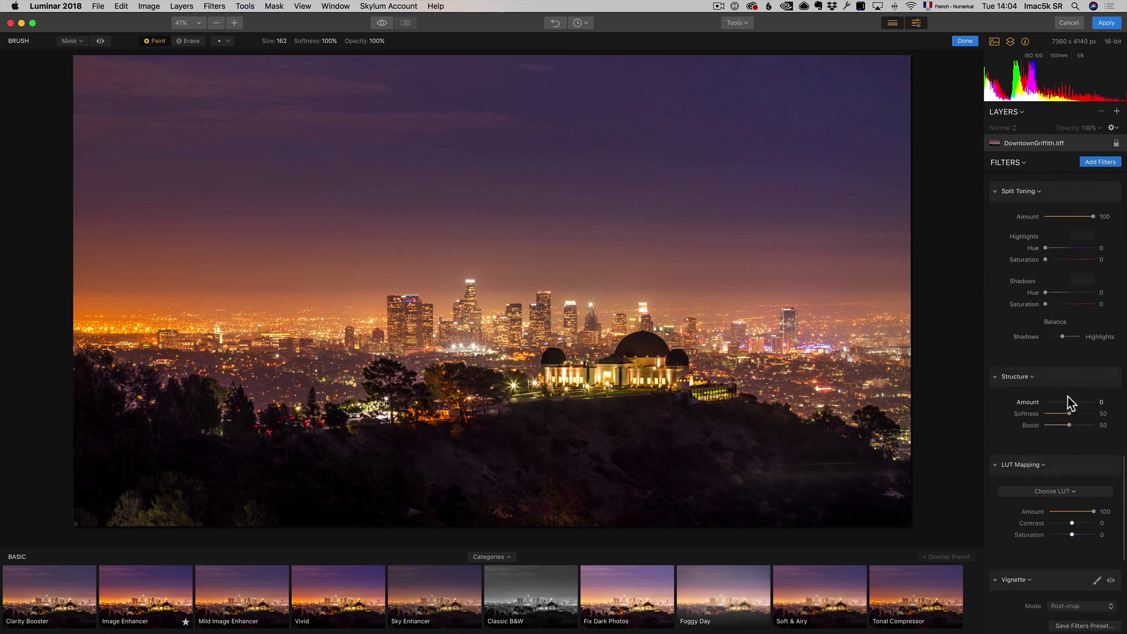
scroll(999, 291, up, 15)
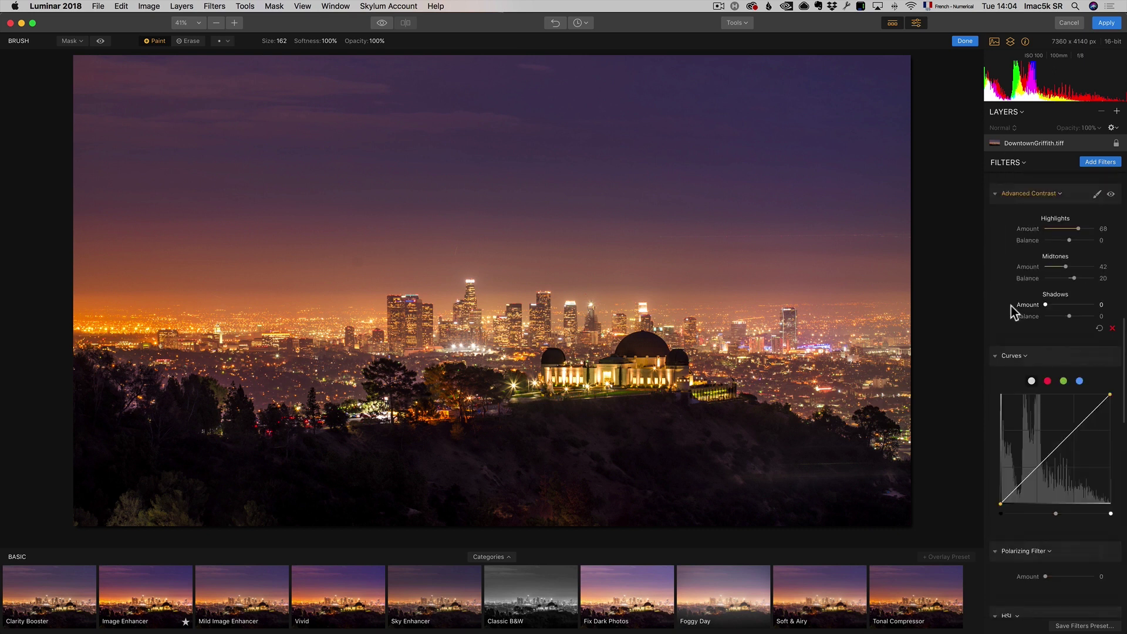
scroll(1042, 340, up, 15)
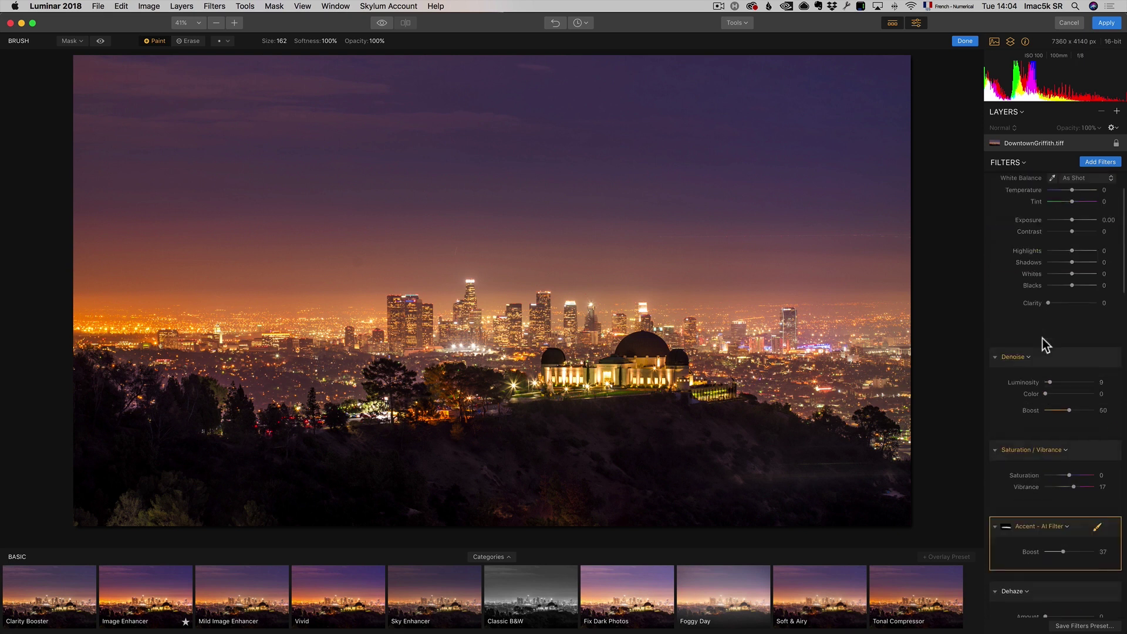
scroll(1042, 338, up, 5)
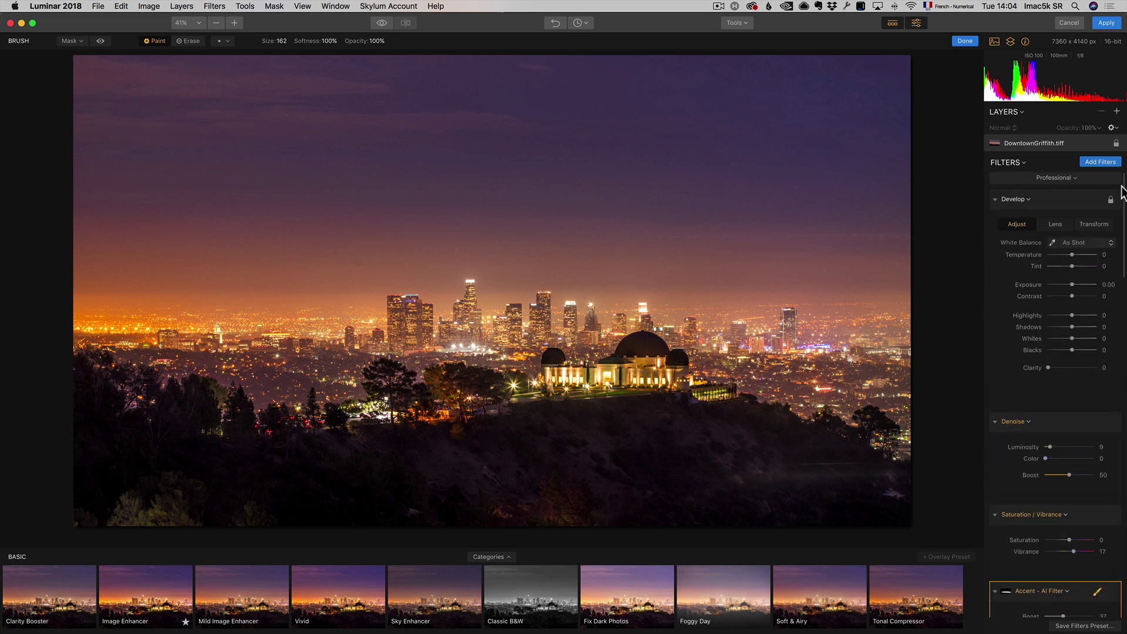
Step: Add the Details Enhancer filter from the Favorites category of the filter catalog
click(1108, 163)
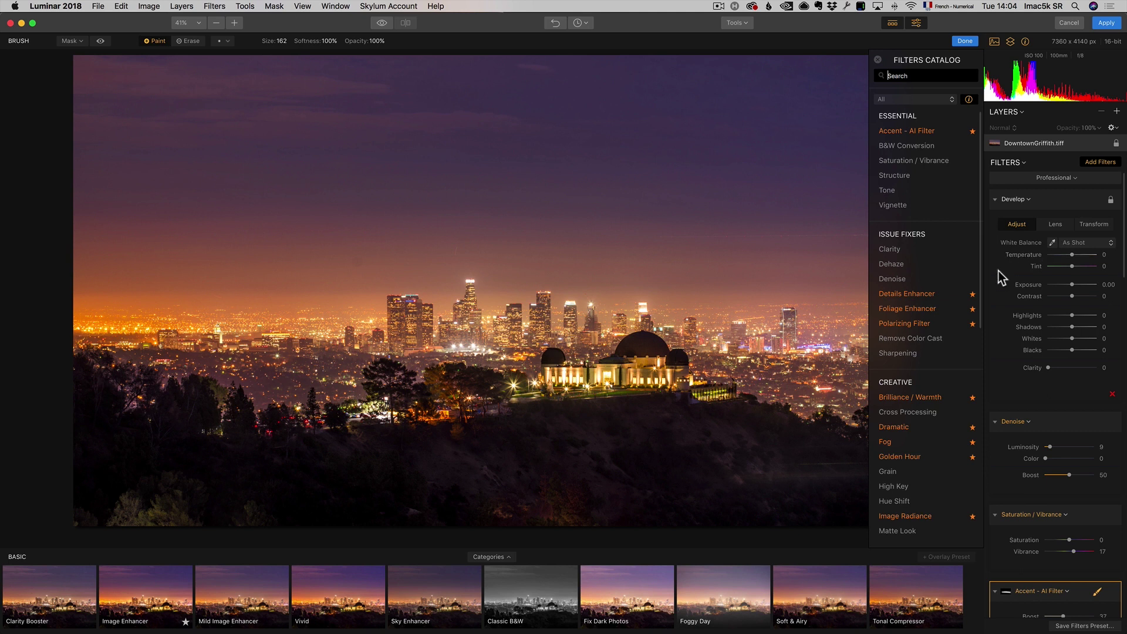
mouse_move(916, 148)
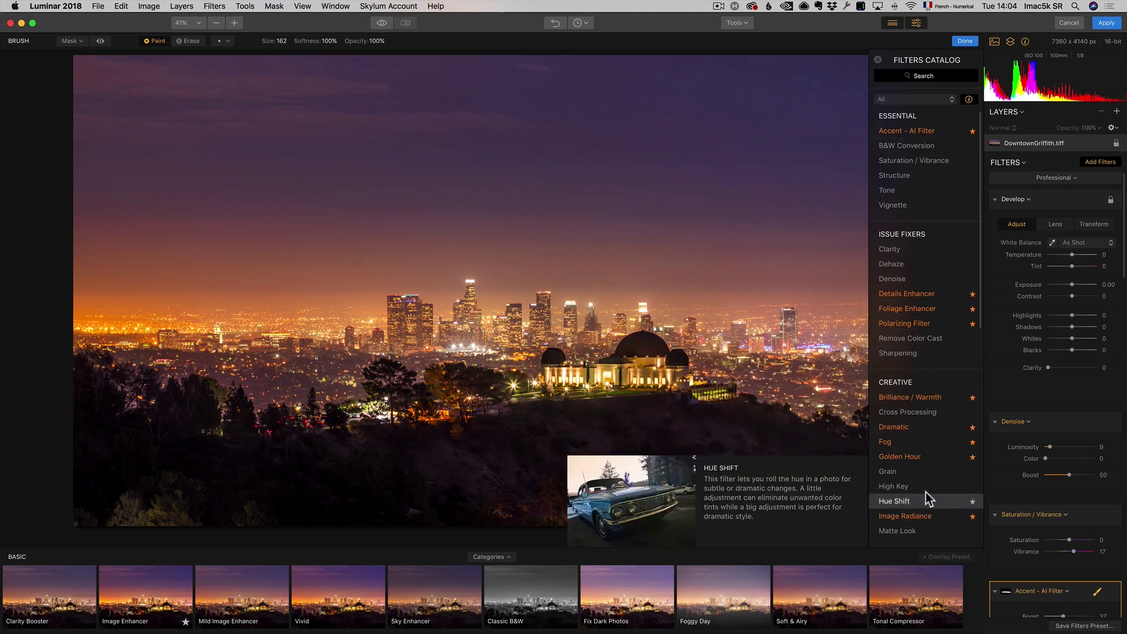
mouse_move(939, 304)
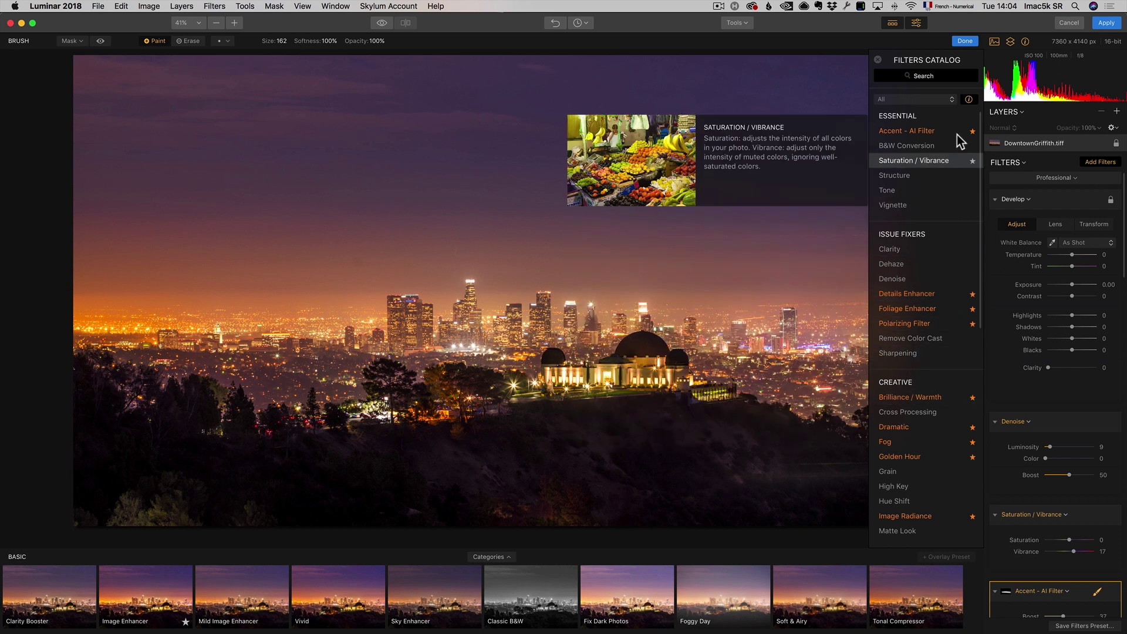
click(951, 100)
click(946, 109)
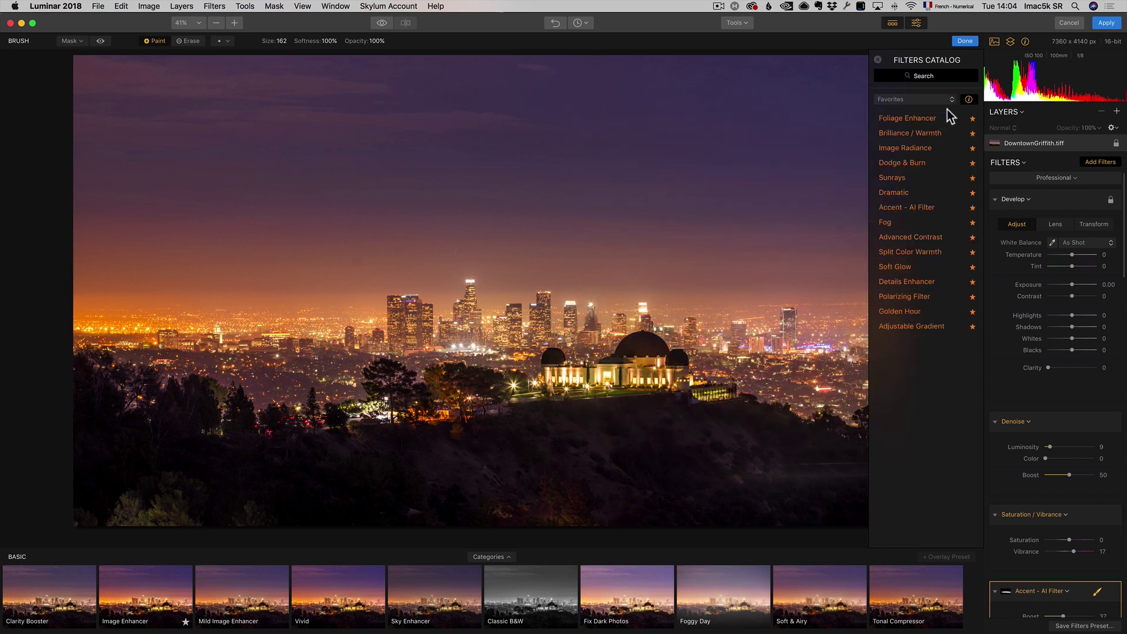
mouse_move(967, 196)
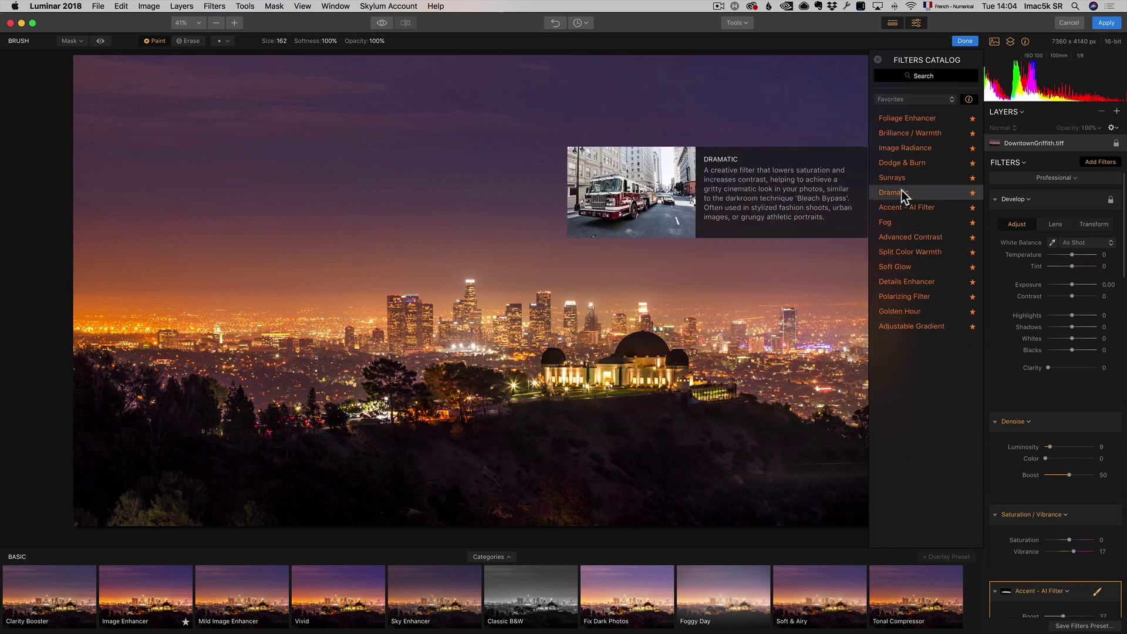
mouse_move(939, 283)
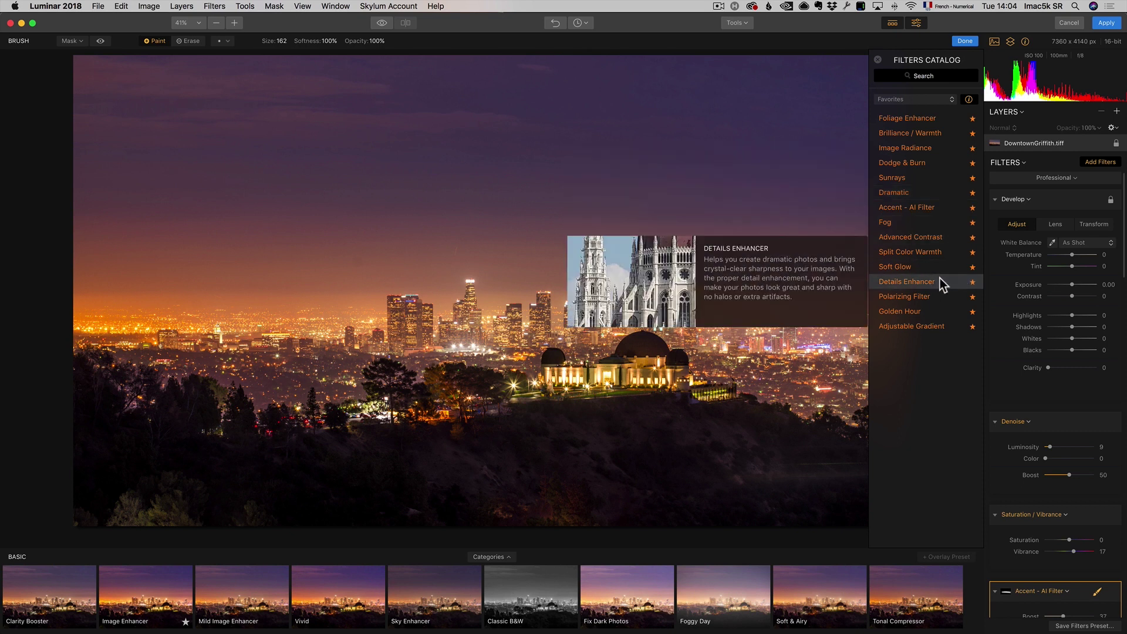
click(932, 281)
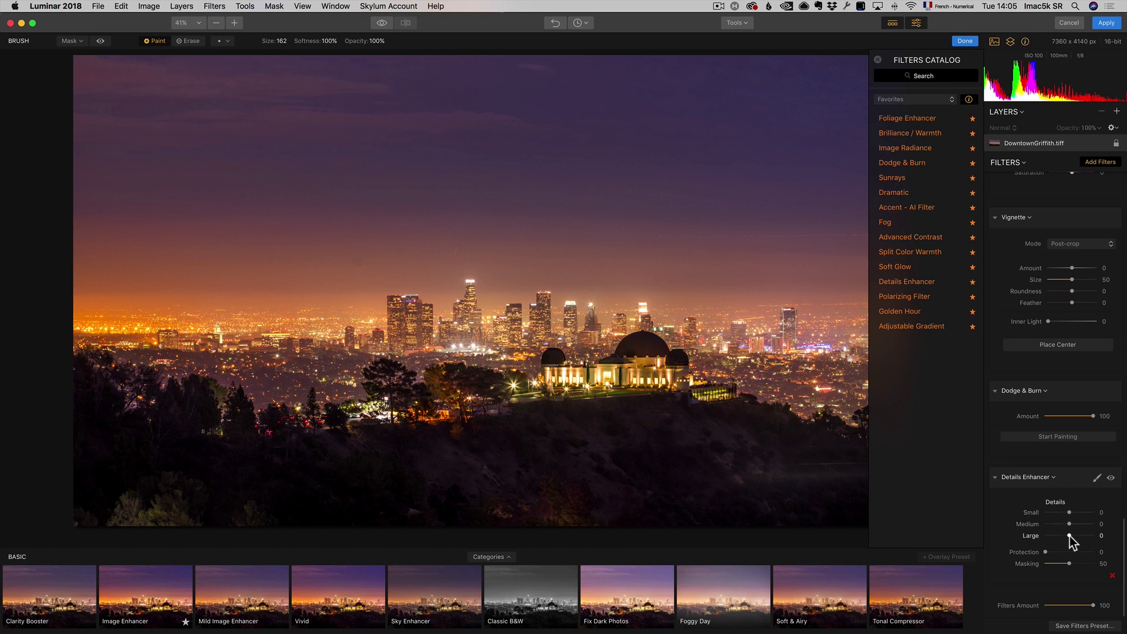
Step: Brush Details Enhancer onto the city lights and settle at Small 18, Medium 27, Large 36
drag(1069, 512, 1080, 535)
click(1097, 479)
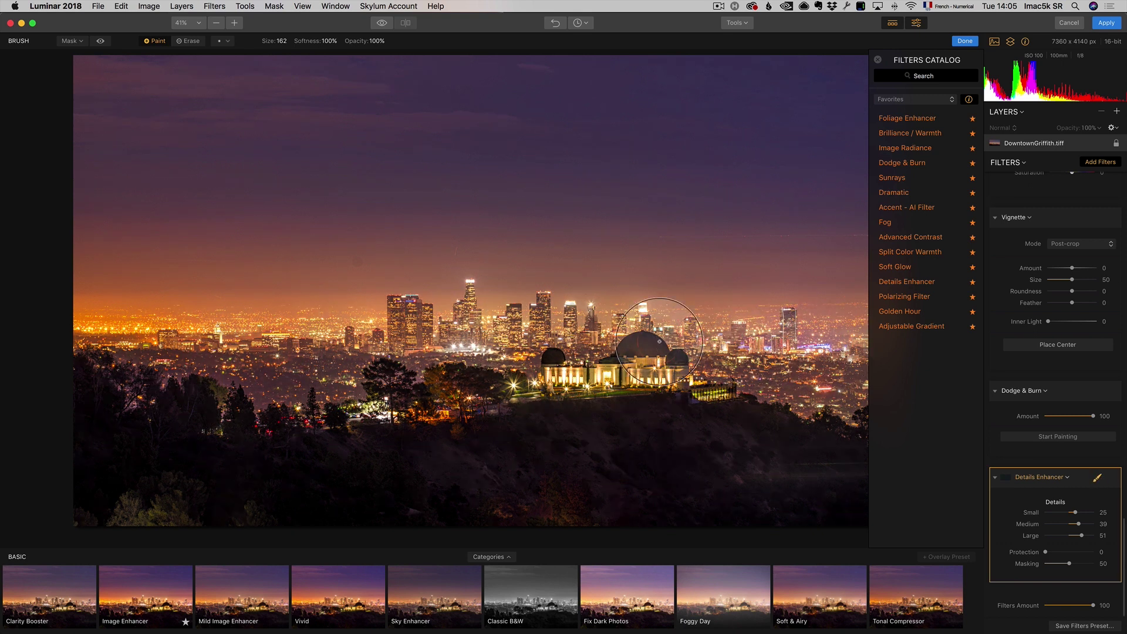
mouse_move(660, 342)
mouse_down()
mouse_move(158, 344)
mouse_move(816, 348)
mouse_up()
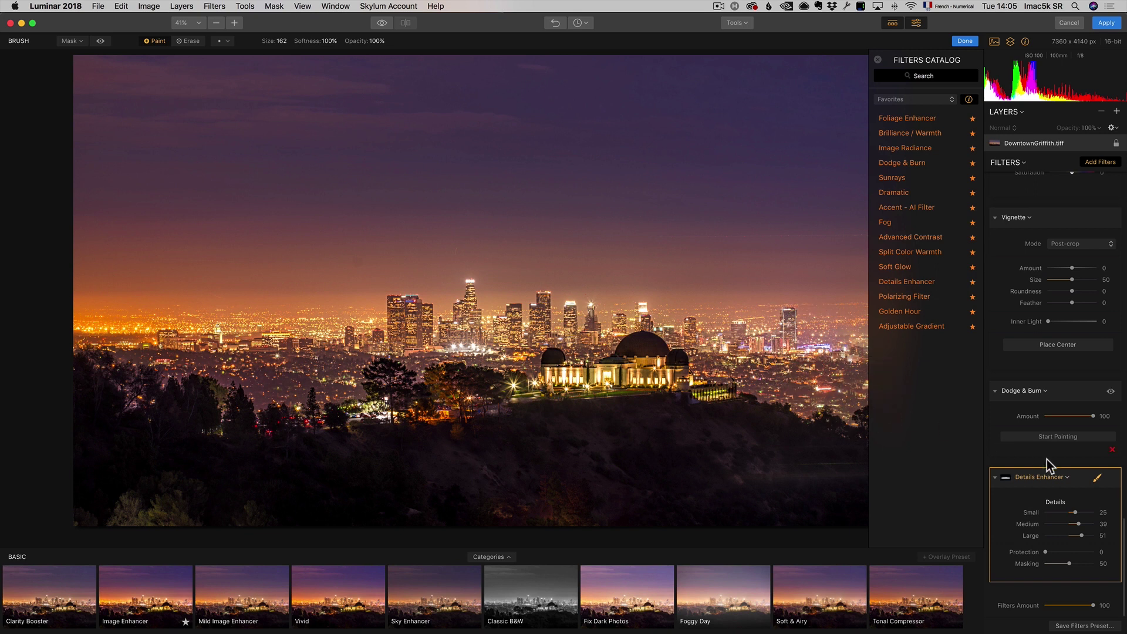
drag(1074, 513, 1078, 535)
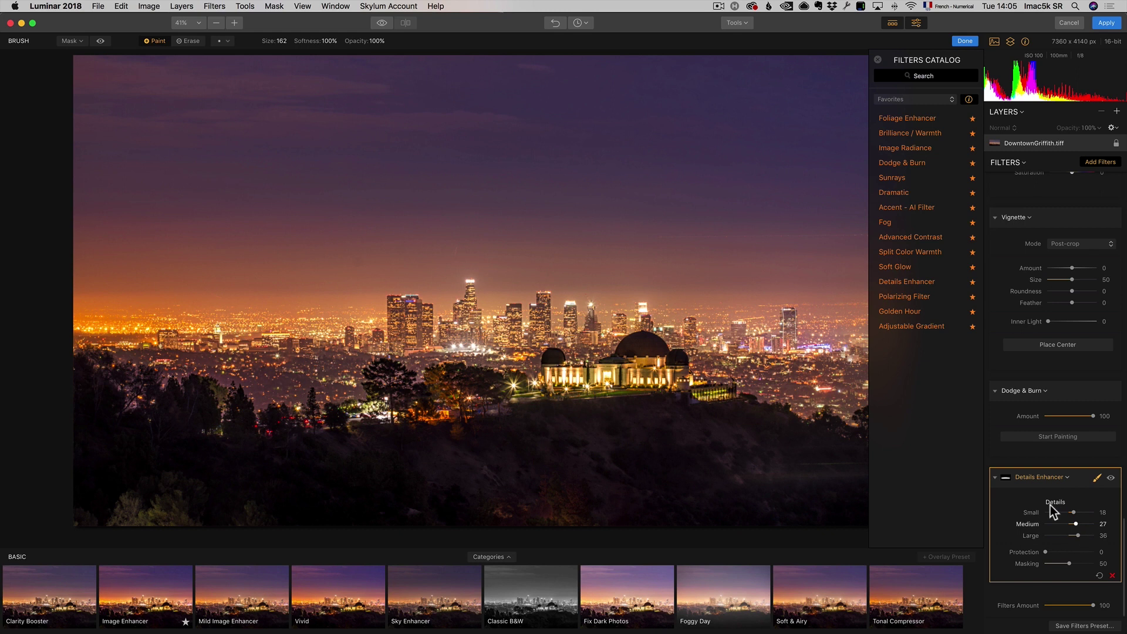
Step: Finish the detail mask, compare before and after edits, and apply all edits to the image
click(964, 41)
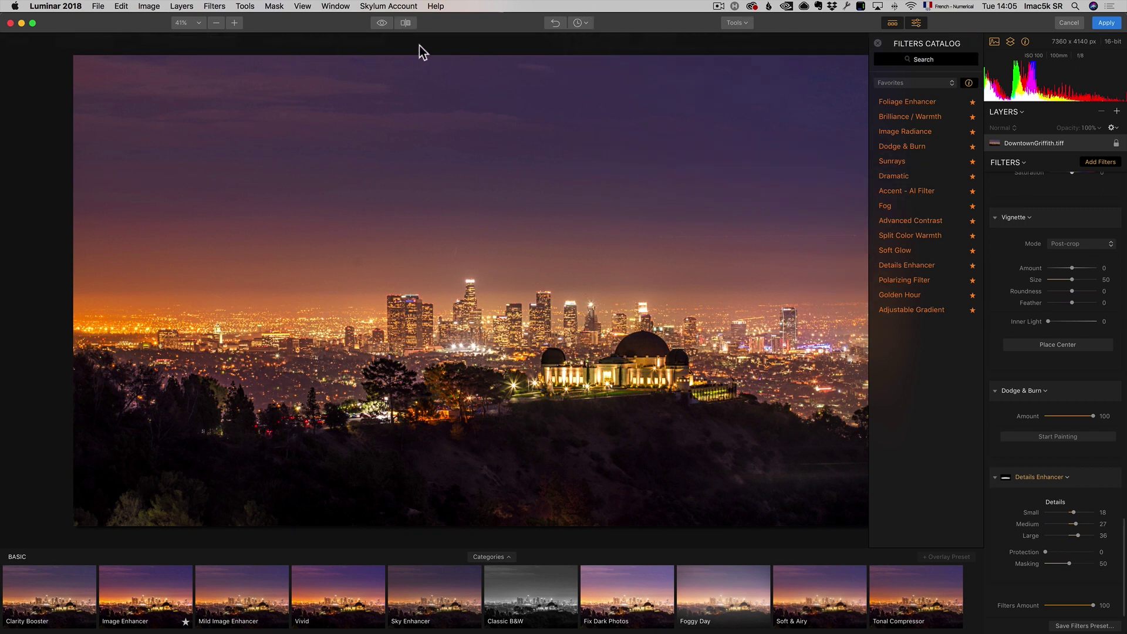
click(382, 23)
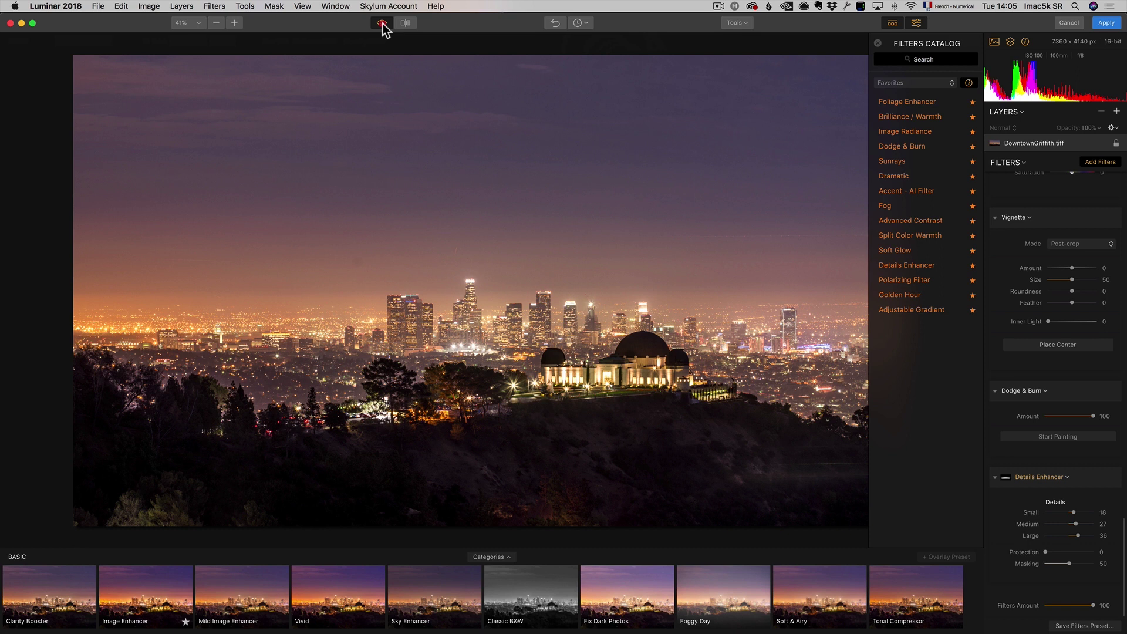
click(382, 23)
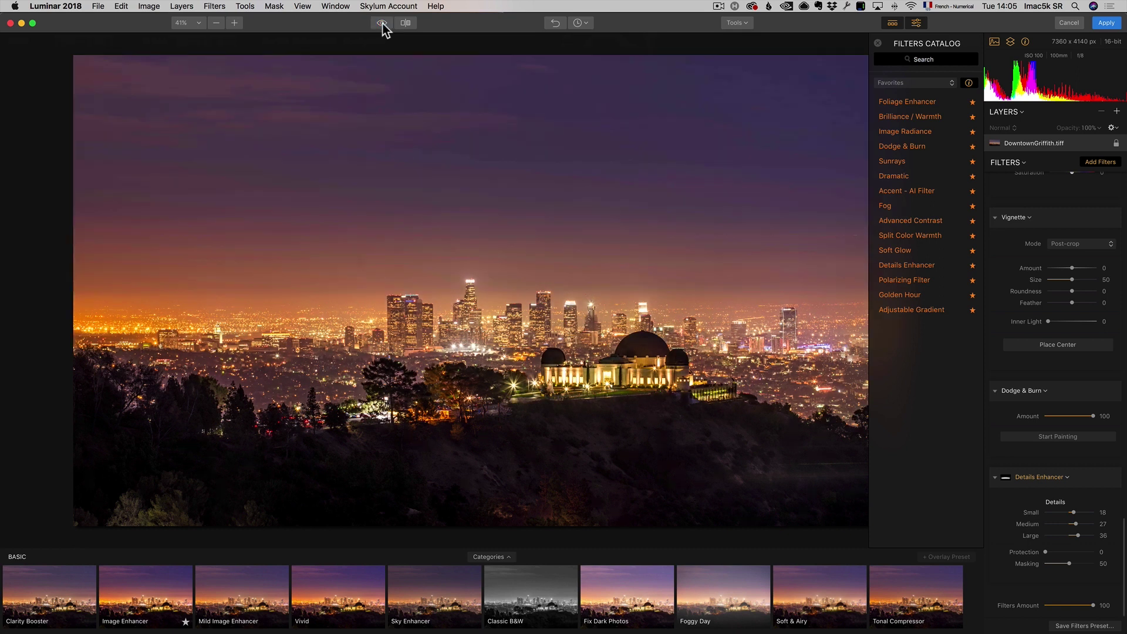
click(382, 22)
click(383, 24)
click(1107, 24)
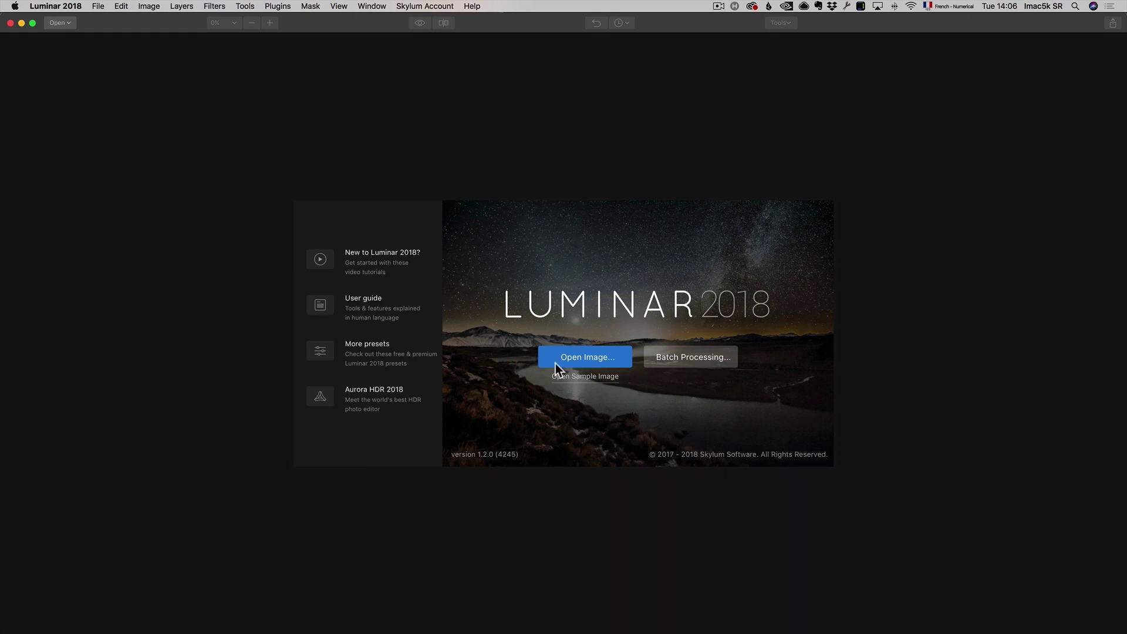
Step: Open the Video 1 Small Village.dng RAW file from the Luminar Master Class folder
click(583, 357)
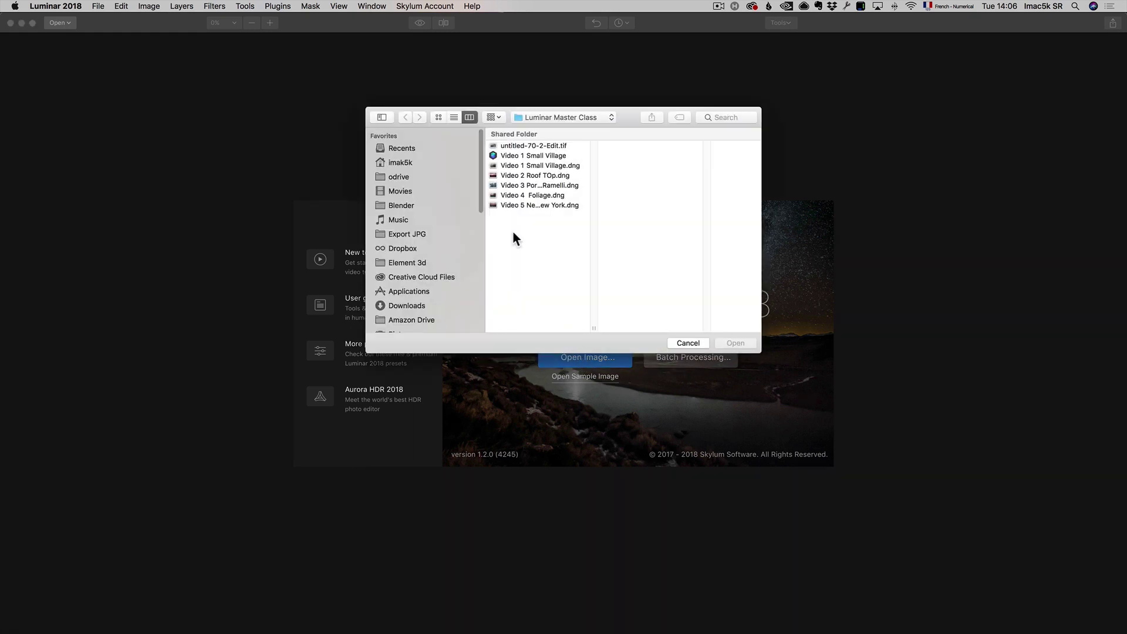
click(542, 165)
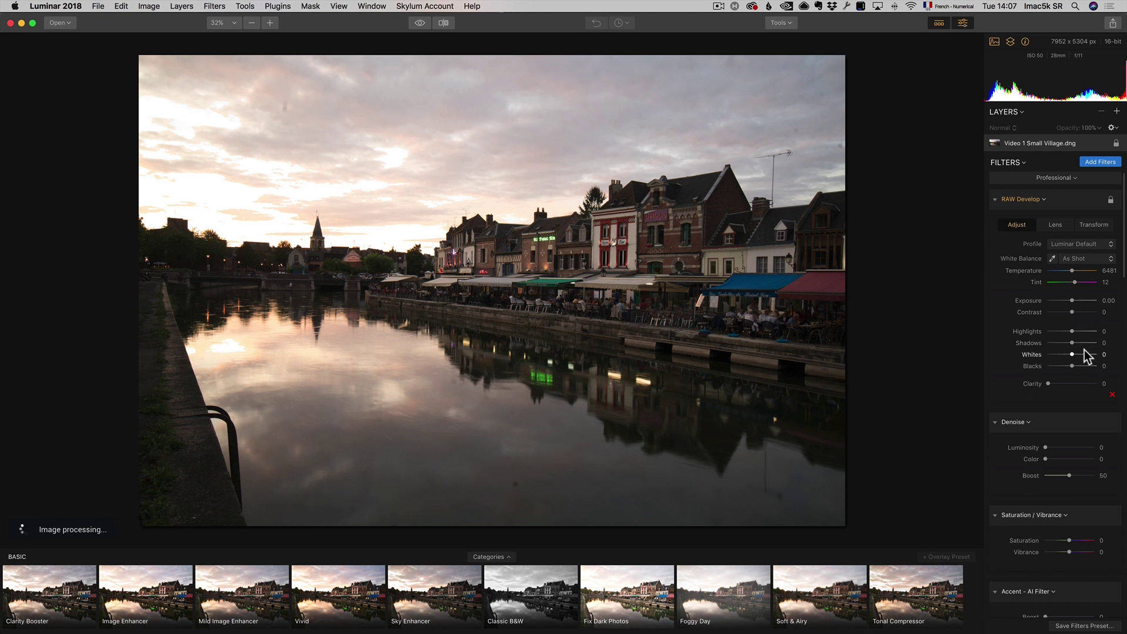
Step: Set Highlights -100, Shadows 100, Whites 25, Blacks -39, and Daylight white balance 5500 with tint 6
mouse_move(1082, 343)
mouse_down()
mouse_move(1099, 344)
mouse_move(1047, 332)
mouse_move(1063, 366)
mouse_move(1079, 355)
mouse_up()
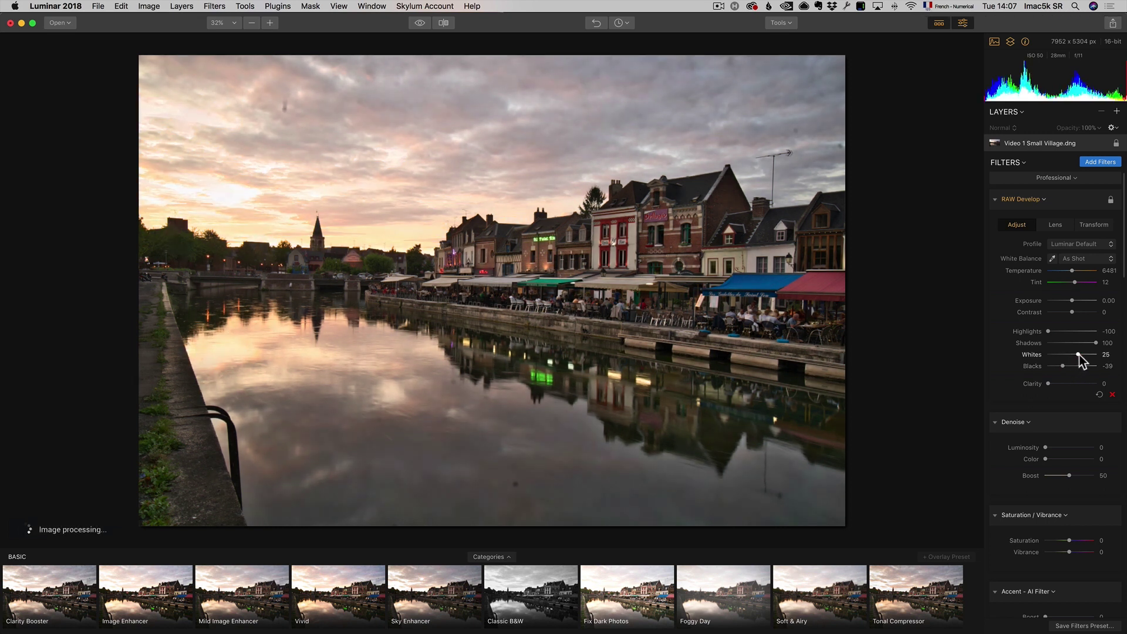
click(1083, 258)
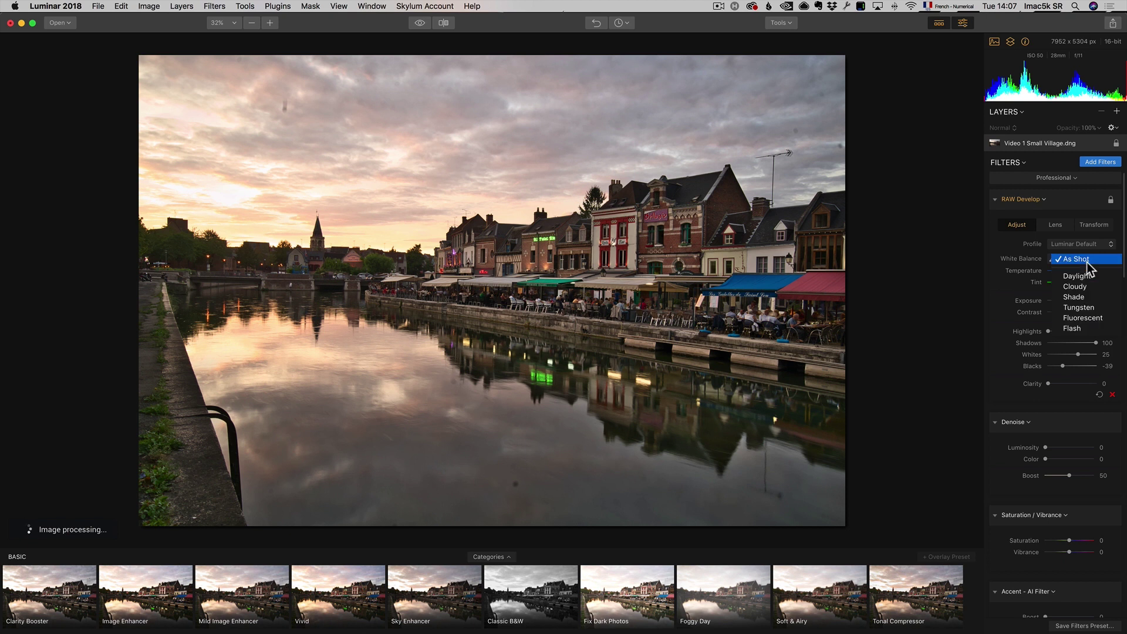
click(1089, 293)
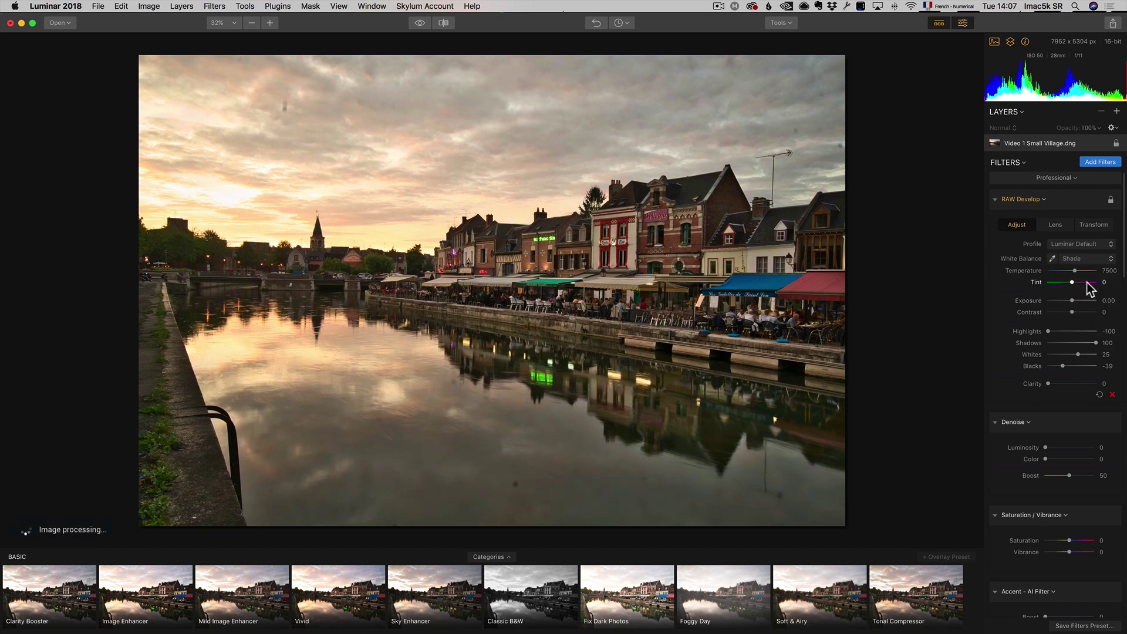
click(1088, 258)
click(1079, 237)
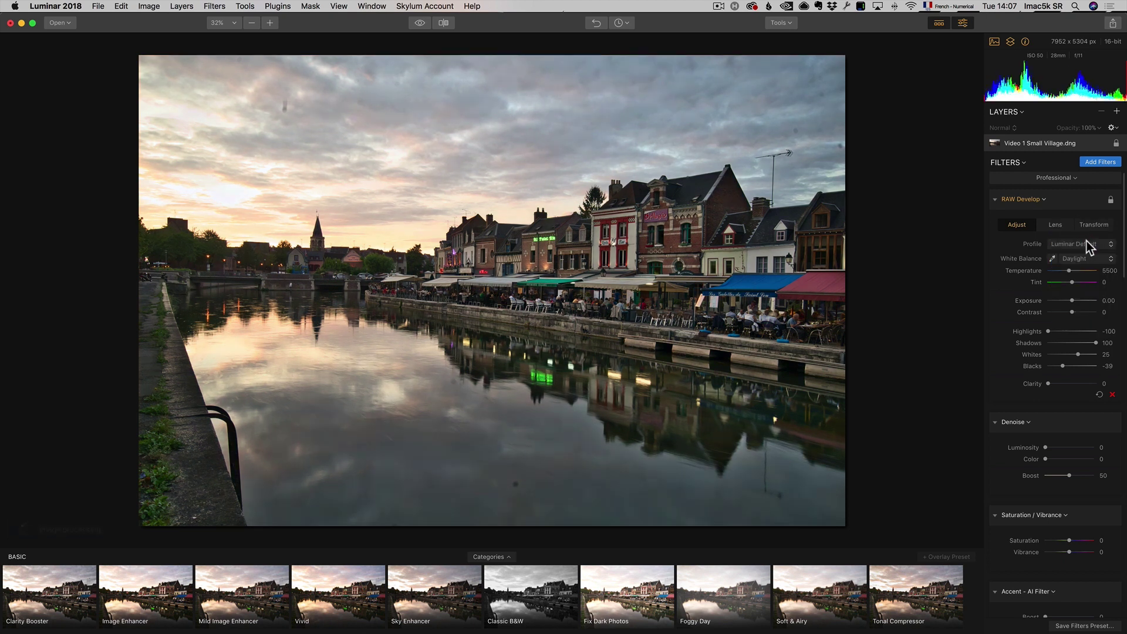
drag(1078, 284, 1074, 282)
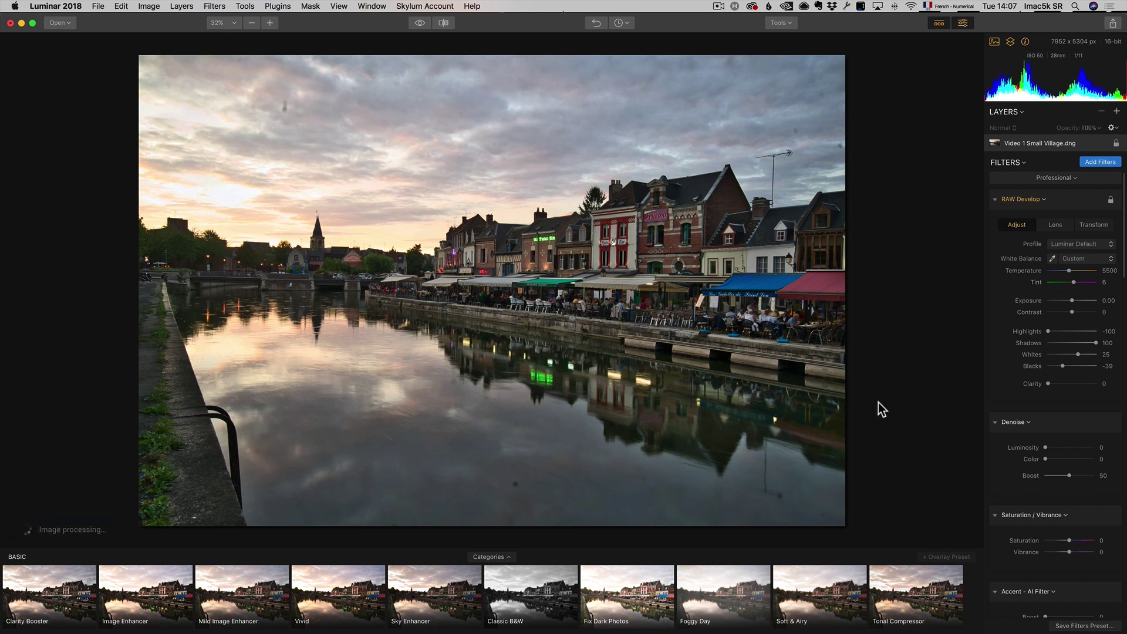
Step: Set Vibrance to 13 and Accent AI Boost to 33
scroll(1034, 411, down, 3)
scroll(1028, 399, down, 2)
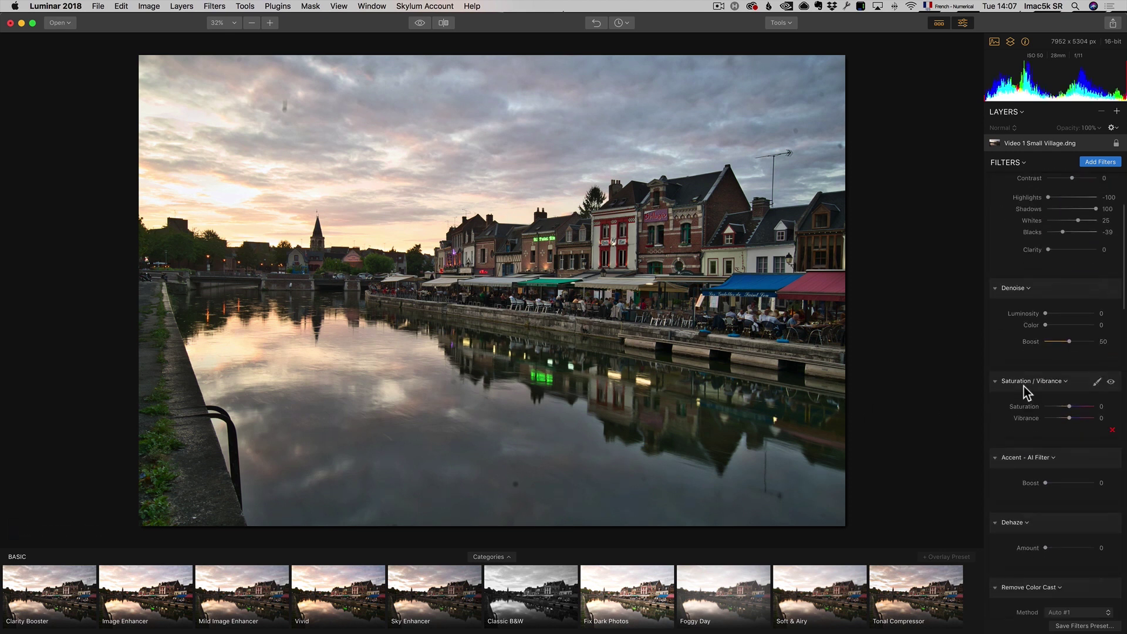
scroll(1065, 309, up, 2)
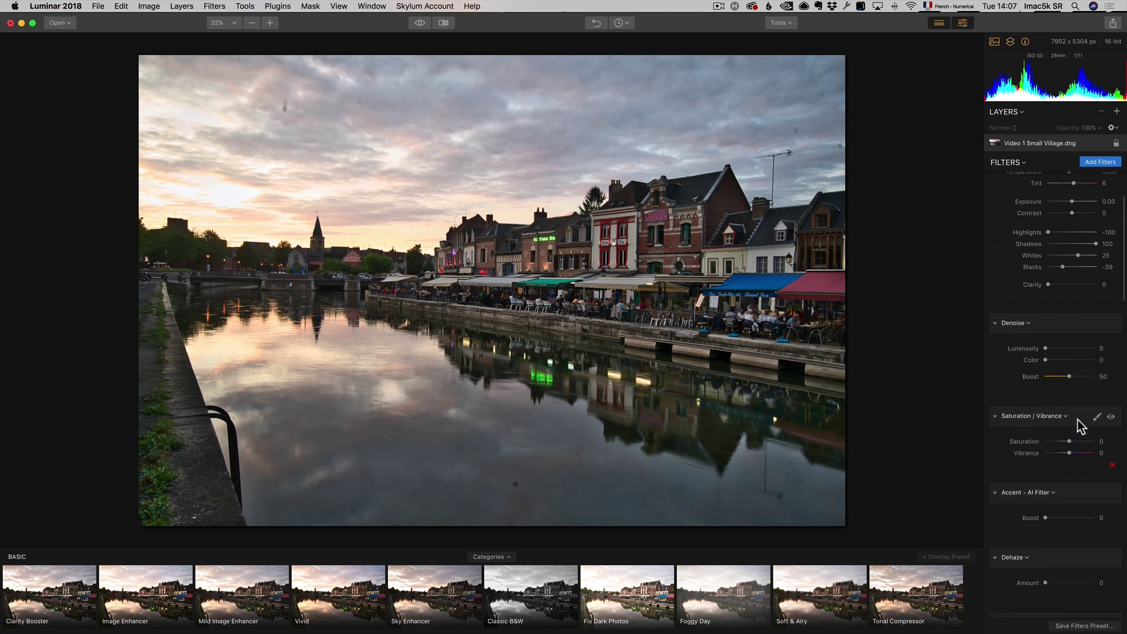
drag(1069, 455, 1074, 455)
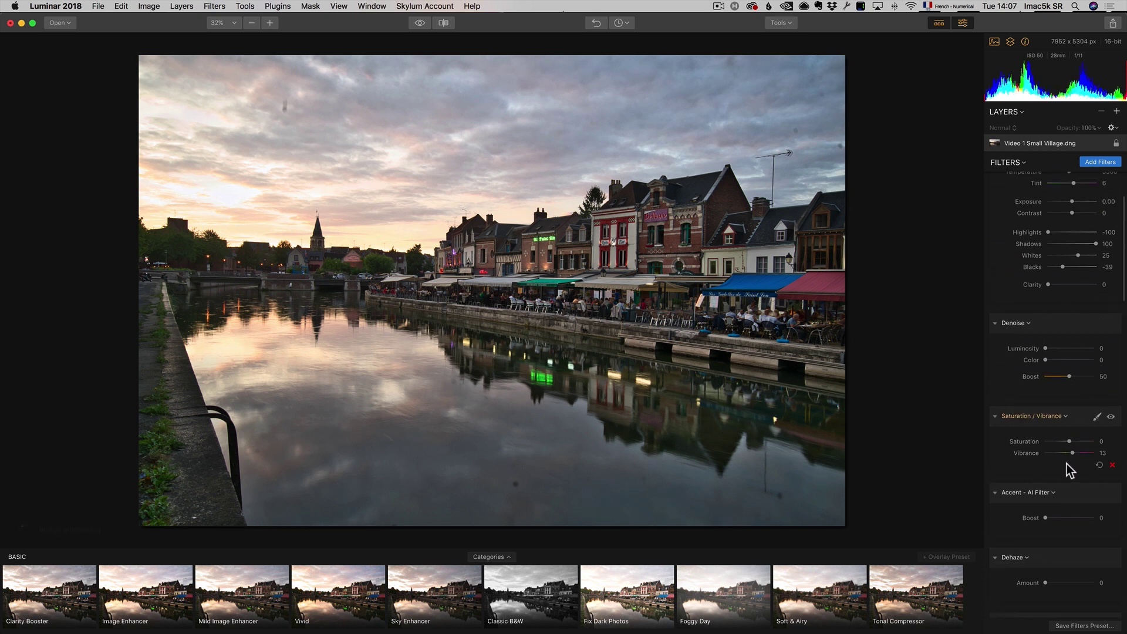
scroll(1067, 468, down, 1)
mouse_move(1056, 503)
mouse_down()
mouse_move(1107, 503)
mouse_move(1043, 502)
mouse_move(1061, 503)
mouse_up()
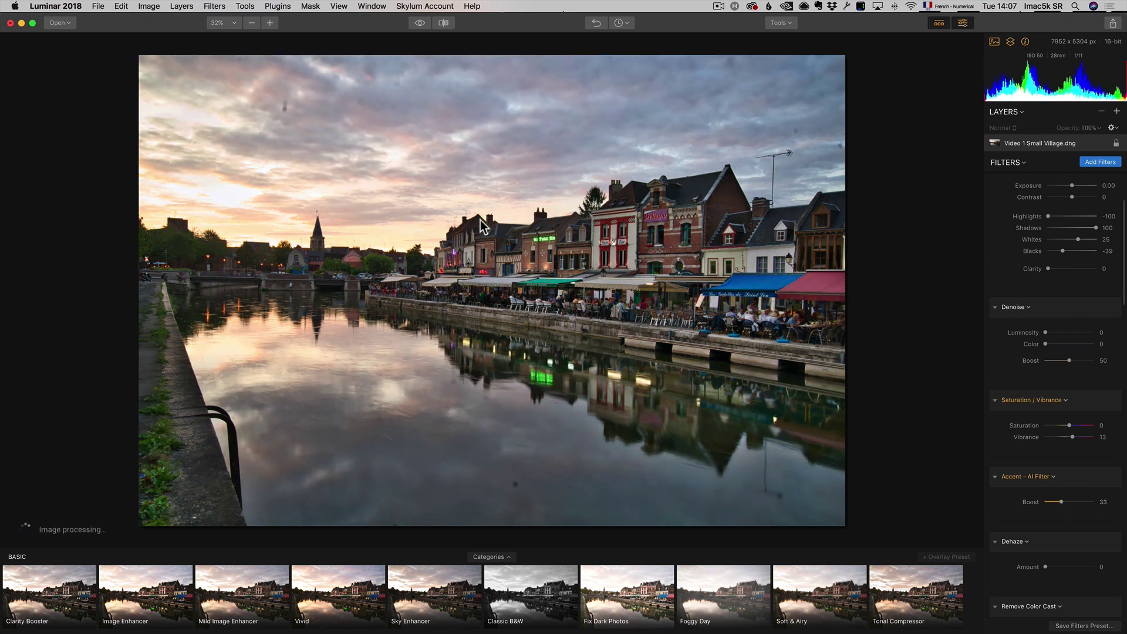
Step: Reduce haze across the photo with Dehaze Amount at 27
scroll(1015, 414, down, 5)
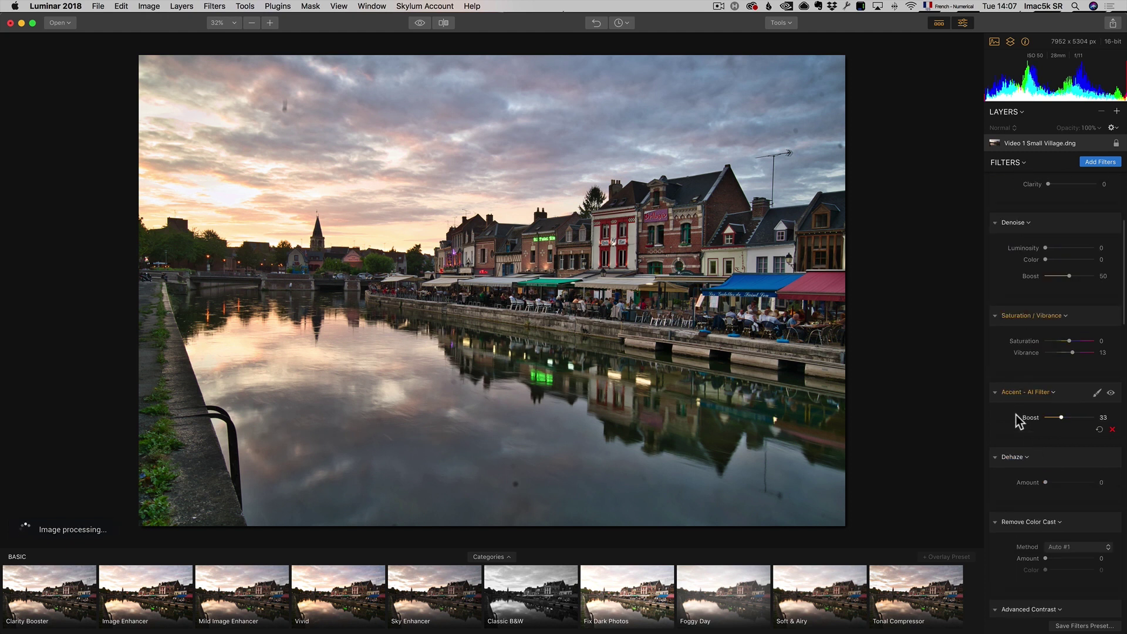
mouse_move(1046, 483)
mouse_down()
mouse_move(1082, 485)
mouse_move(1047, 485)
mouse_move(1059, 485)
mouse_up()
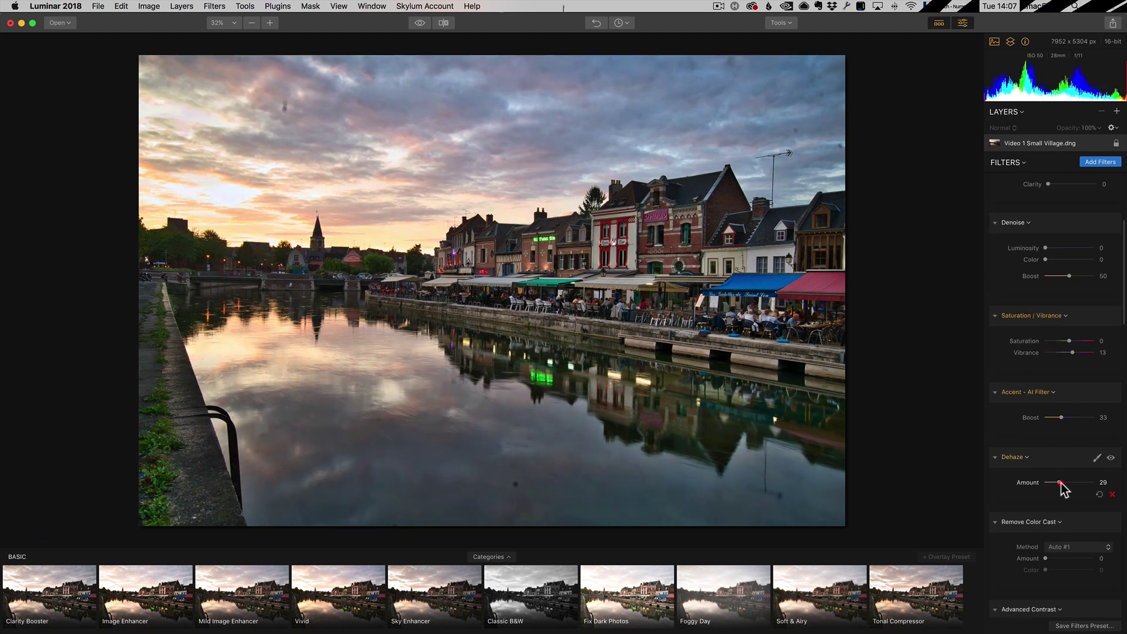
scroll(1049, 433, down, 1)
scroll(1048, 427, down, 10)
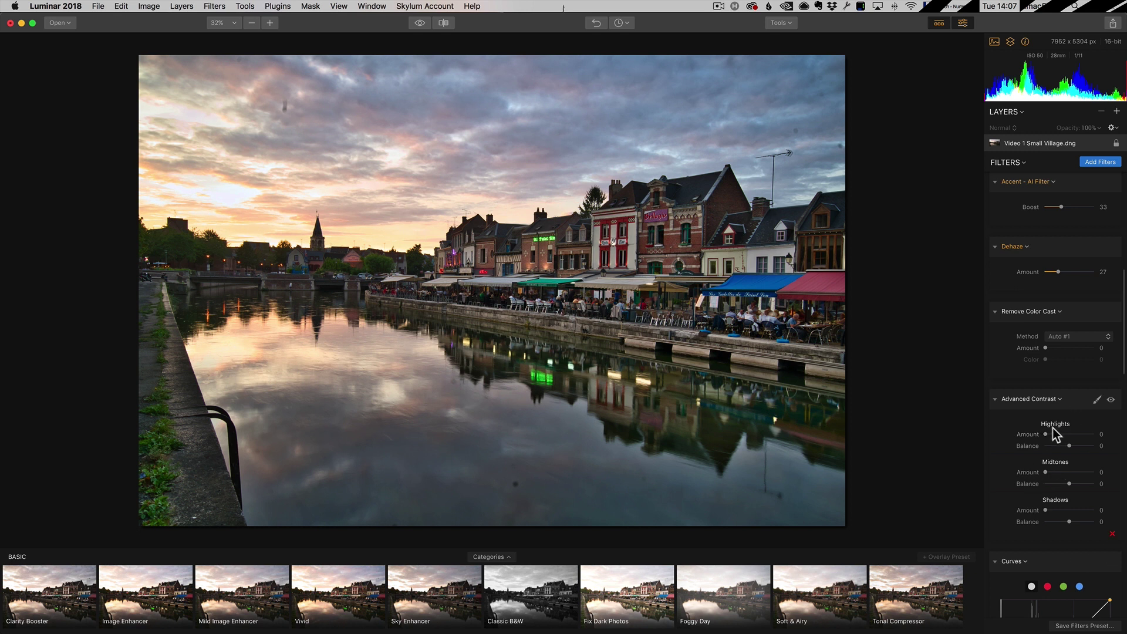
Step: Set Advanced Contrast Highlights to 46 and Midtones to 50
mouse_move(1050, 433)
mouse_down()
mouse_move(1065, 432)
mouse_move(1032, 435)
mouse_move(1069, 432)
mouse_up()
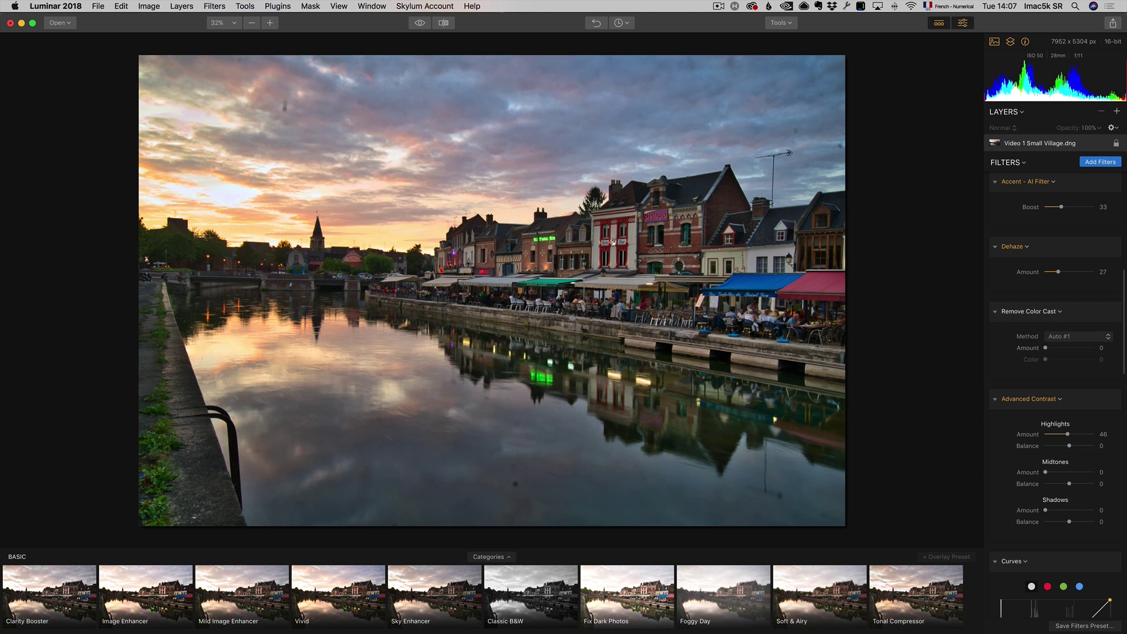
drag(1058, 473, 1069, 470)
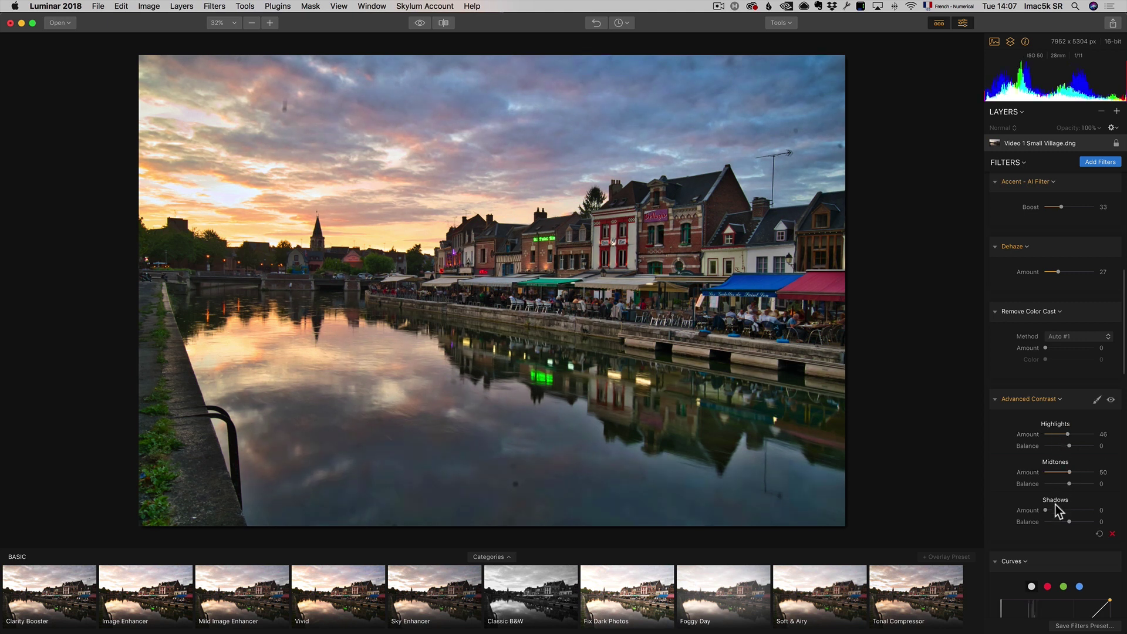
drag(1056, 509, 1001, 511)
Step: Deepen the sky with a Polarizing Filter amount of 29
scroll(1069, 525, down, 10)
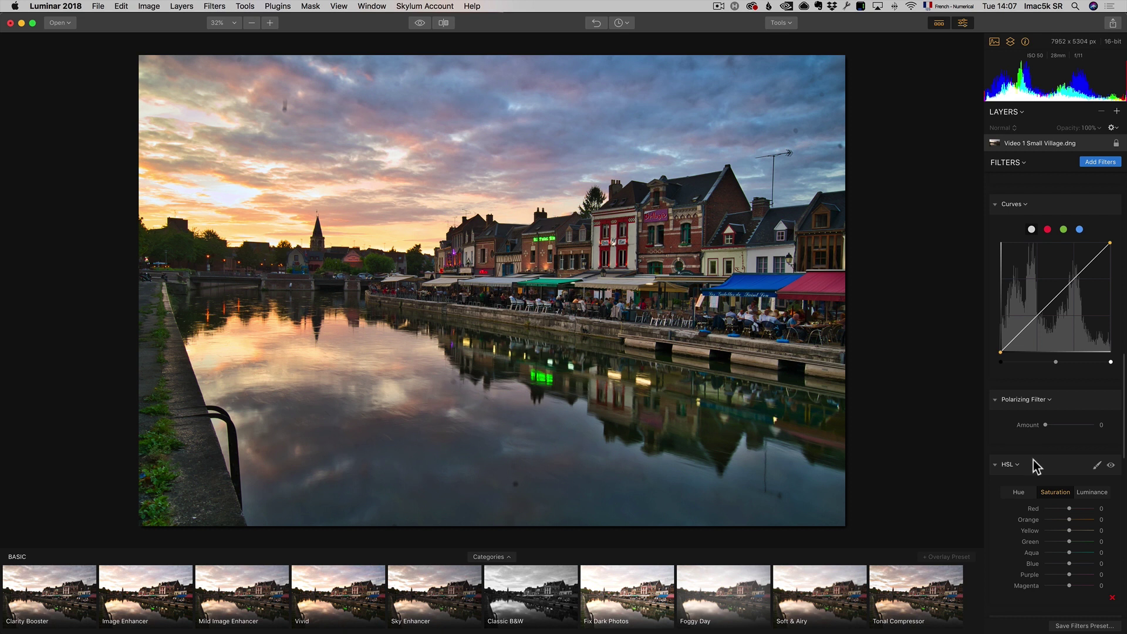
drag(1045, 425, 1059, 428)
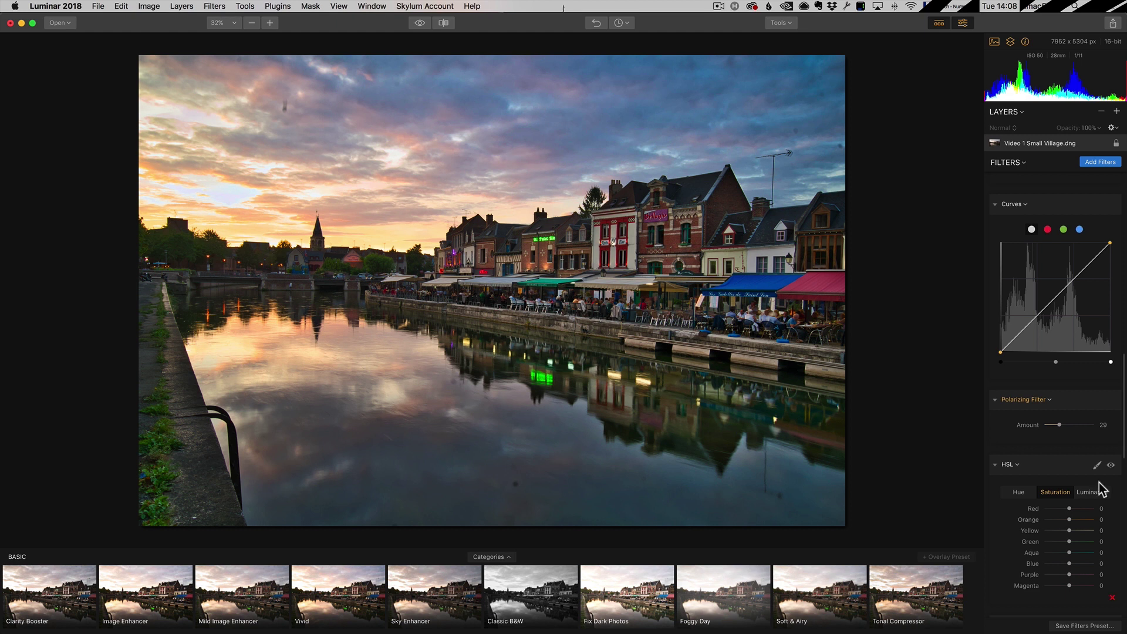
scroll(1071, 481, up, 10)
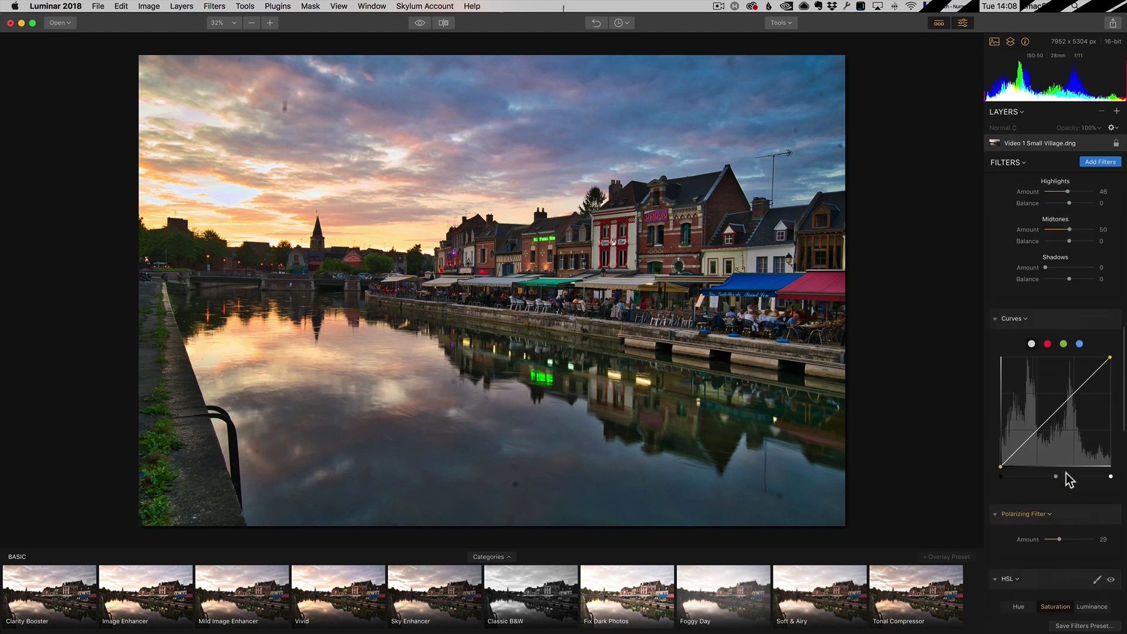
click(1099, 164)
Step: Add Golden Hour from the Favorites filters and set its Amount to 63
click(932, 82)
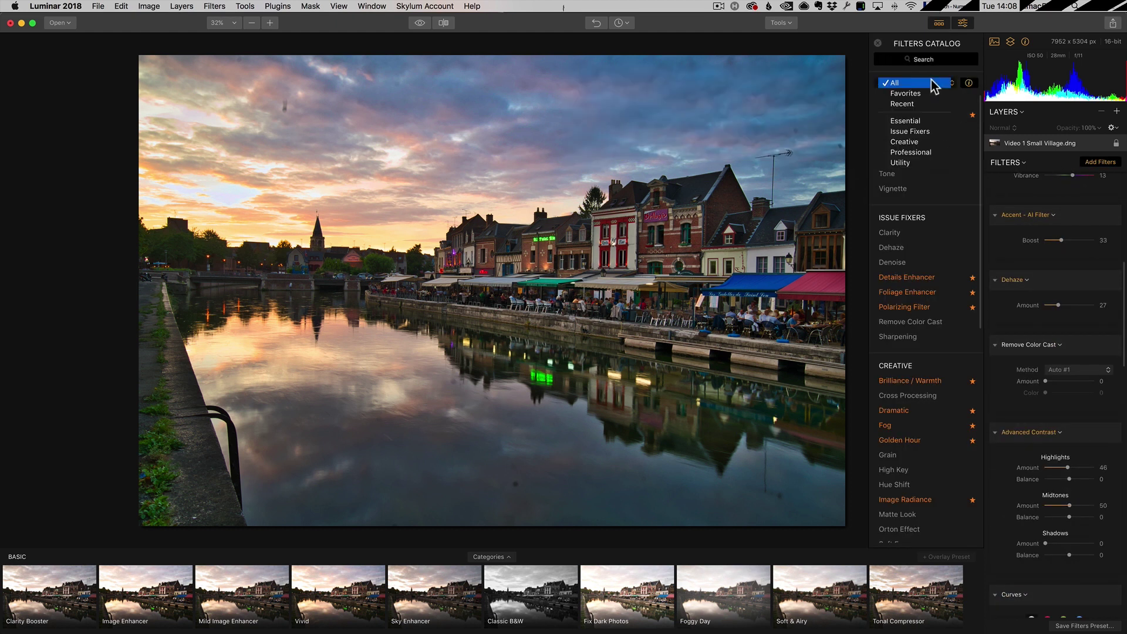
click(931, 95)
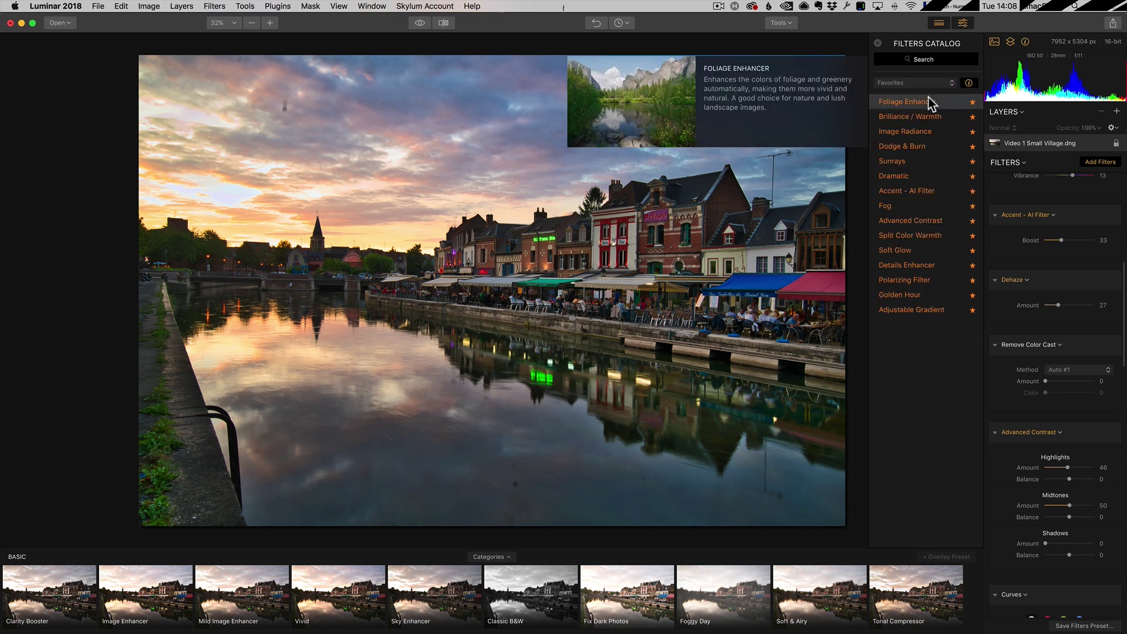
click(920, 294)
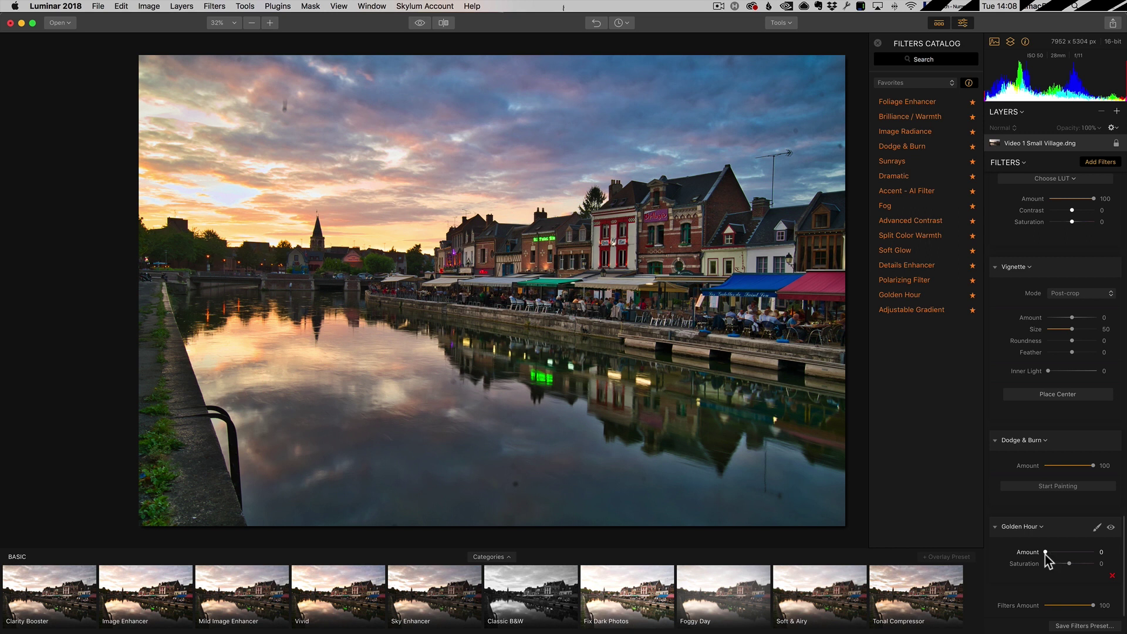
drag(1045, 553, 1077, 552)
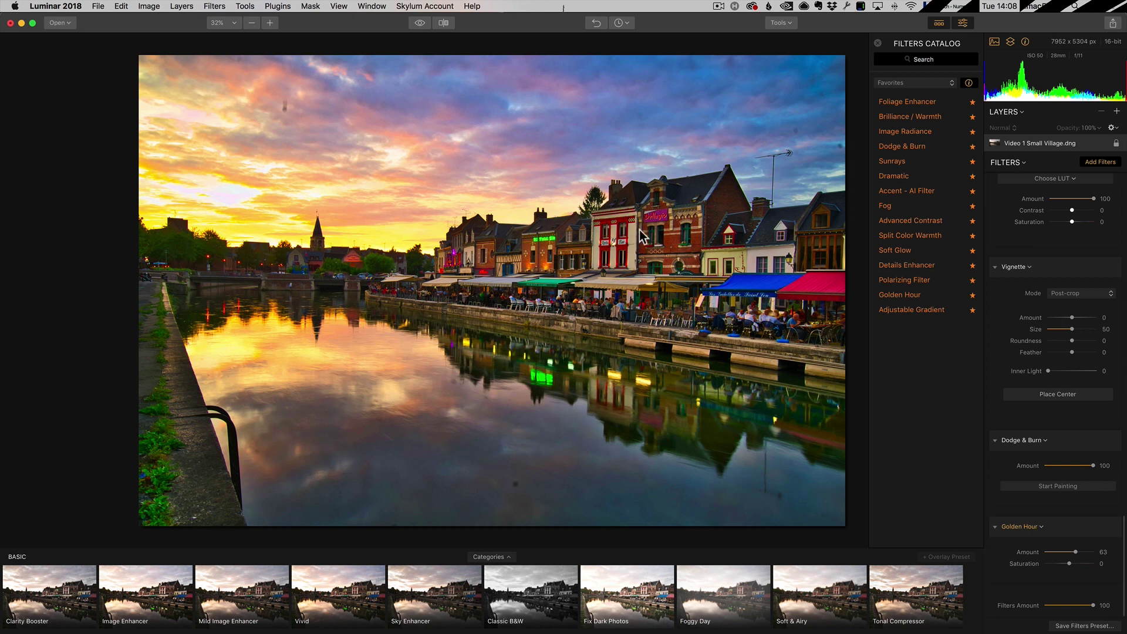
mouse_move(1053, 537)
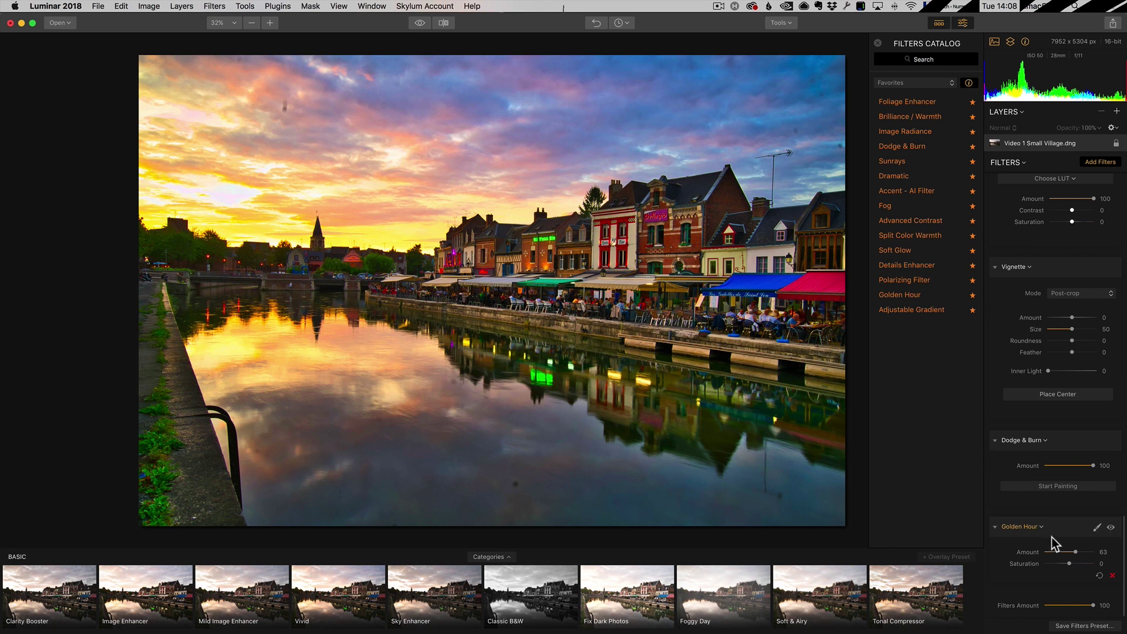
click(1097, 528)
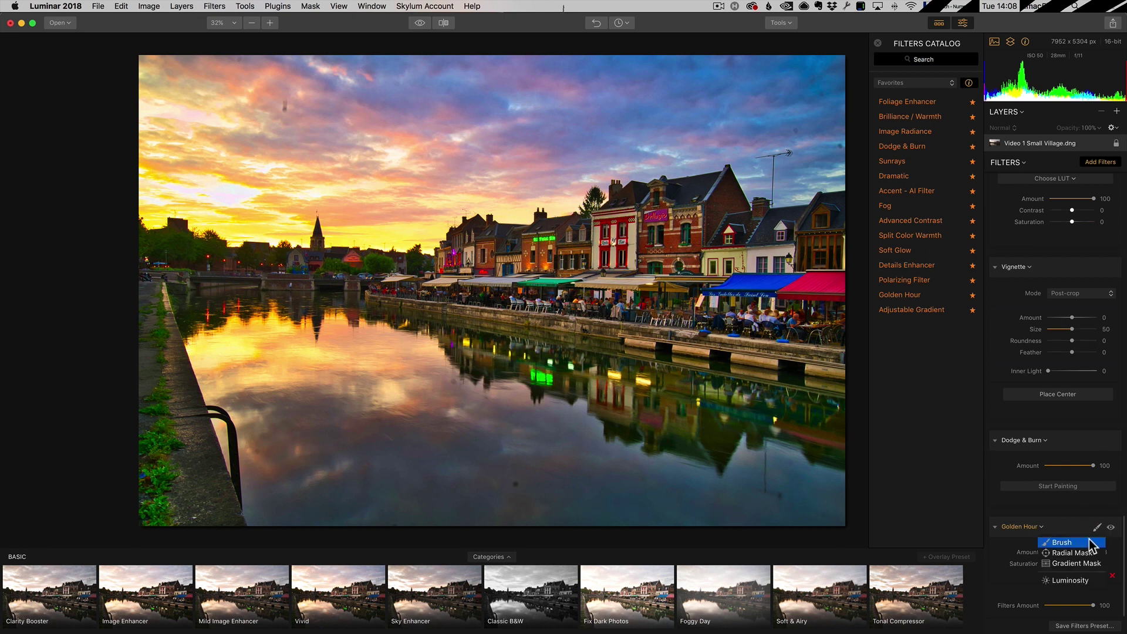
Step: Brush-mask Golden Hour onto the sunset sky and lower its Amount to 39
click(1081, 538)
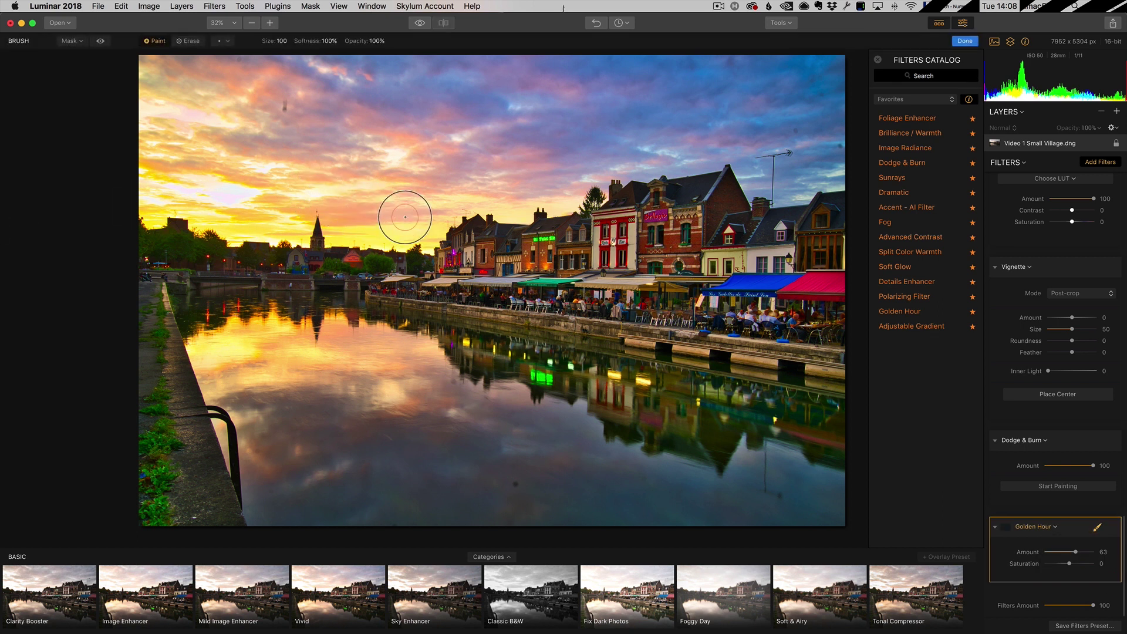
mouse_move(405, 216)
mouse_down()
mouse_move(241, 250)
mouse_move(326, 215)
mouse_move(243, 275)
mouse_move(361, 216)
mouse_move(151, 235)
mouse_move(334, 300)
mouse_move(248, 231)
mouse_move(413, 314)
mouse_move(496, 258)
mouse_move(562, 265)
mouse_move(575, 300)
mouse_move(625, 303)
mouse_move(640, 319)
mouse_move(746, 319)
mouse_move(828, 295)
mouse_move(806, 325)
mouse_move(609, 275)
mouse_move(344, 270)
mouse_move(567, 306)
mouse_move(837, 327)
mouse_move(723, 266)
mouse_move(437, 276)
mouse_move(254, 286)
mouse_move(191, 312)
mouse_move(434, 325)
mouse_move(260, 335)
mouse_move(219, 360)
mouse_move(618, 344)
mouse_move(303, 345)
mouse_move(405, 268)
mouse_move(283, 210)
mouse_move(157, 181)
mouse_move(532, 195)
mouse_up()
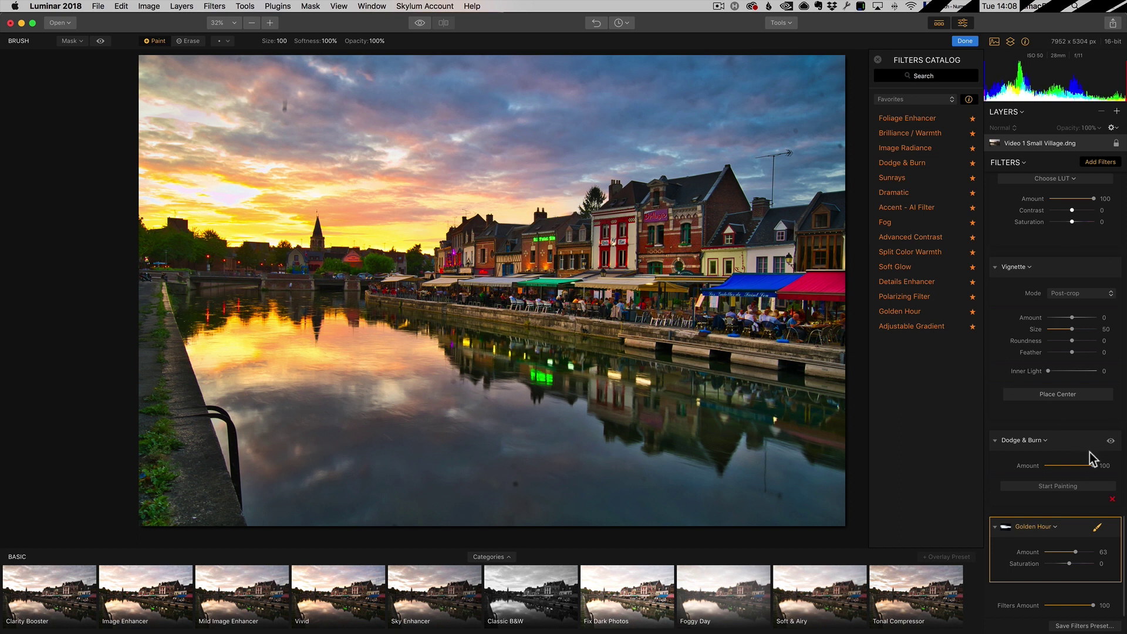
drag(1076, 552, 1065, 550)
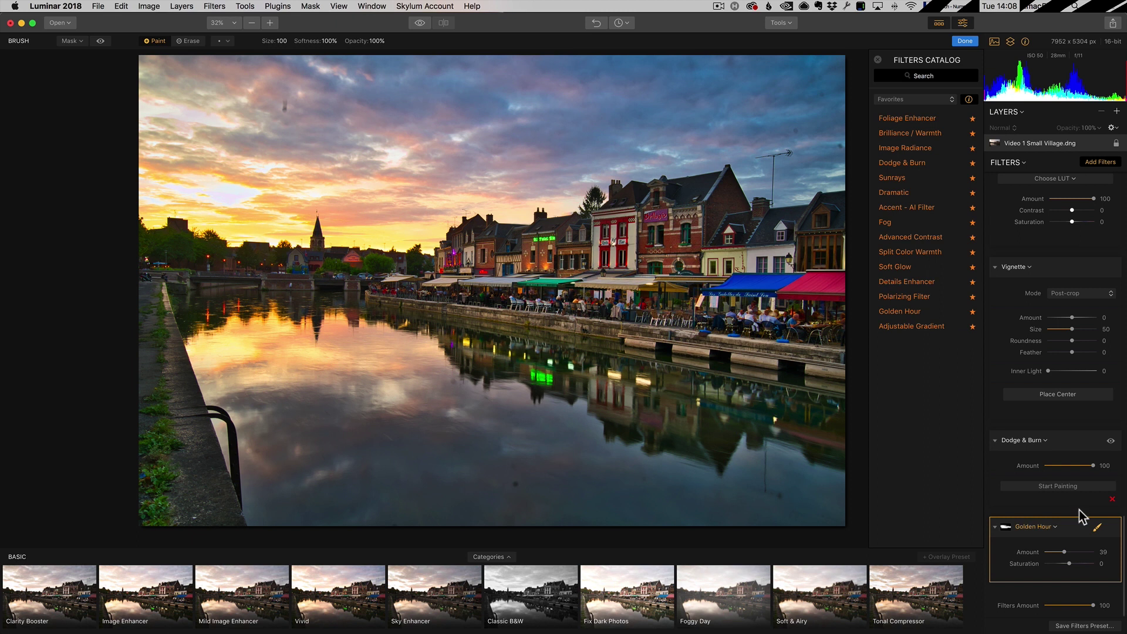
click(1100, 164)
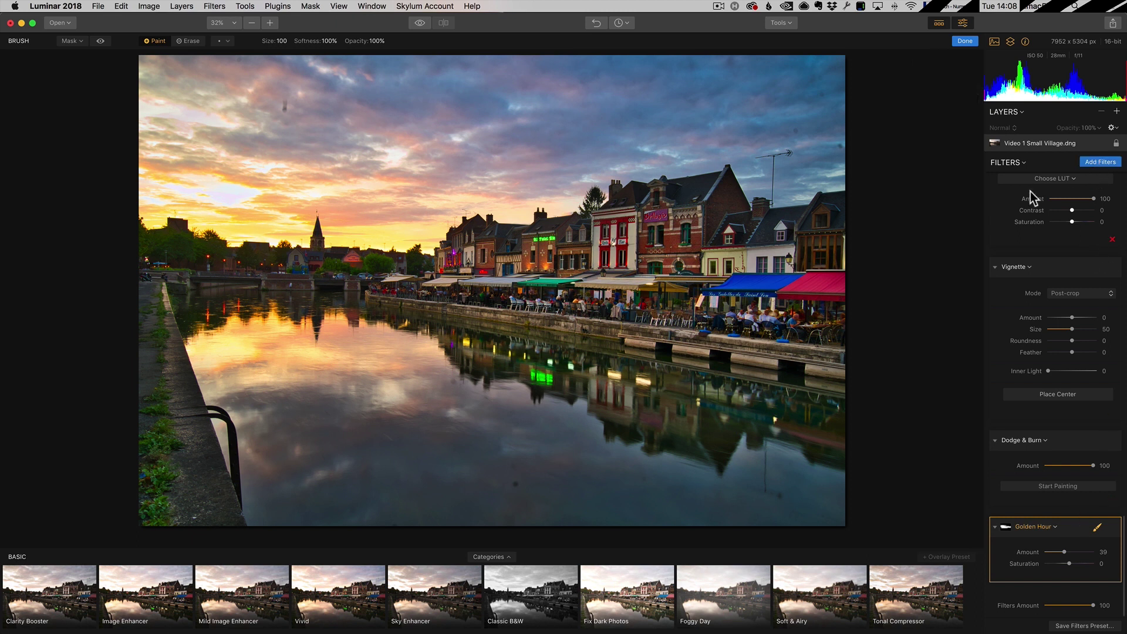
Step: Add Details Enhancer at Small 29, Medium 22, Large 25 and begin brushing its mask
click(1102, 166)
click(925, 281)
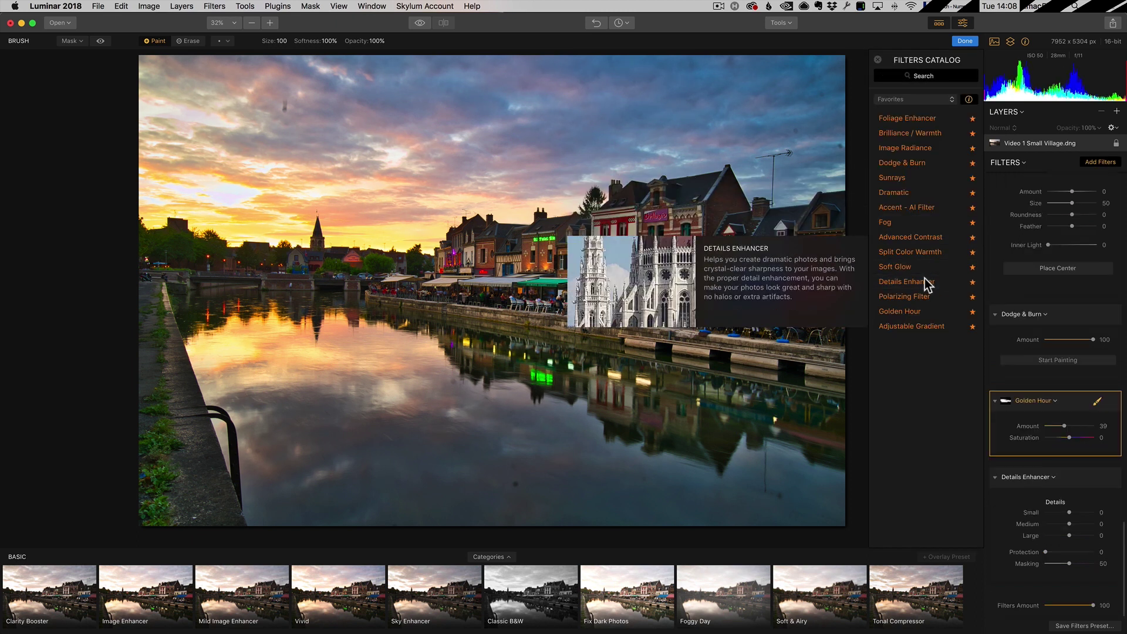
click(1077, 513)
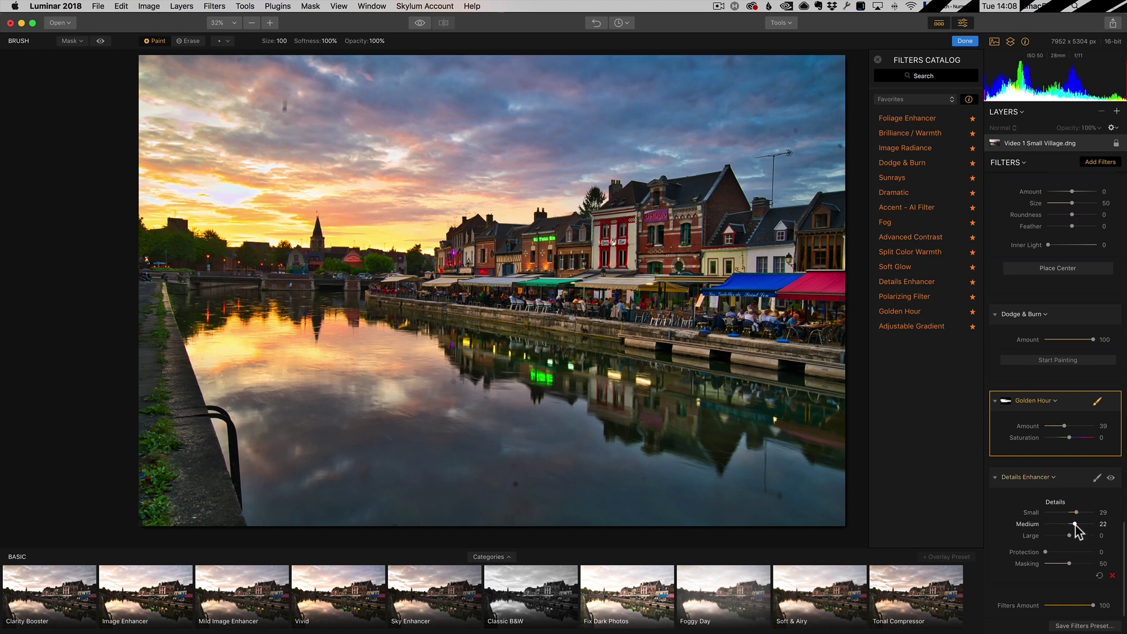
click(1076, 535)
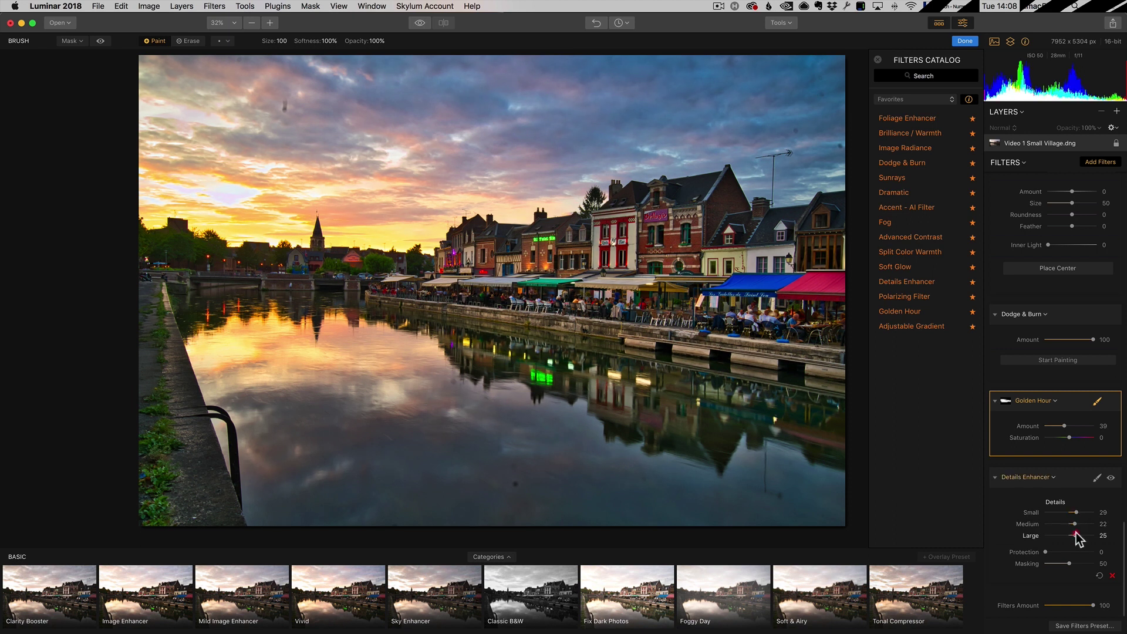
click(1096, 477)
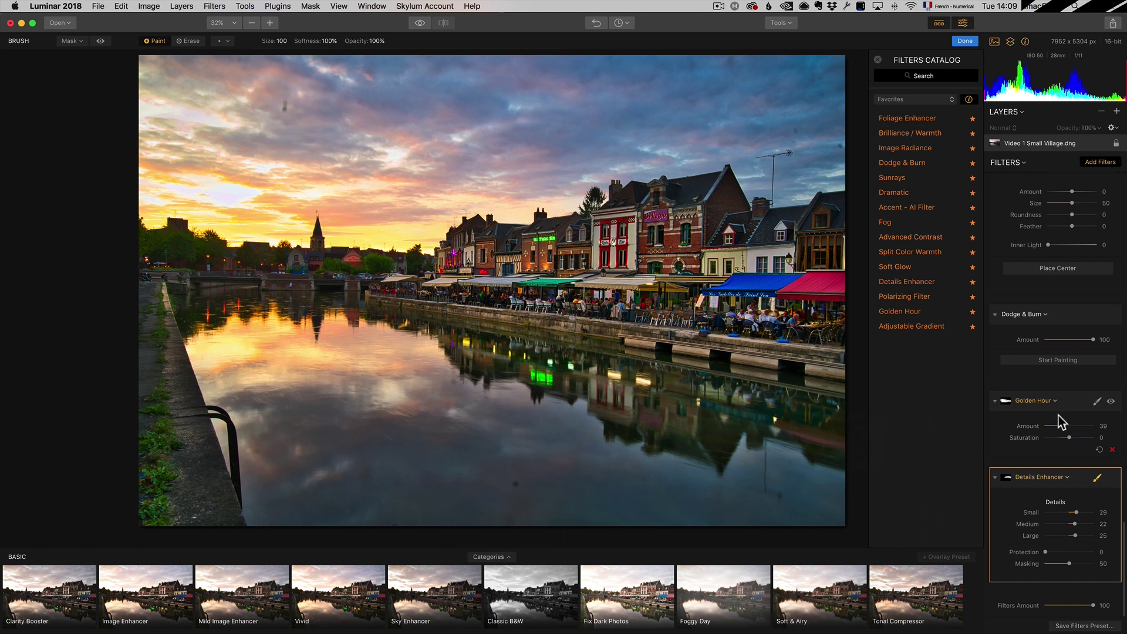
Step: Finish the Details Enhancer mask, then switch to the Erase tool and enlarge its brush
click(965, 42)
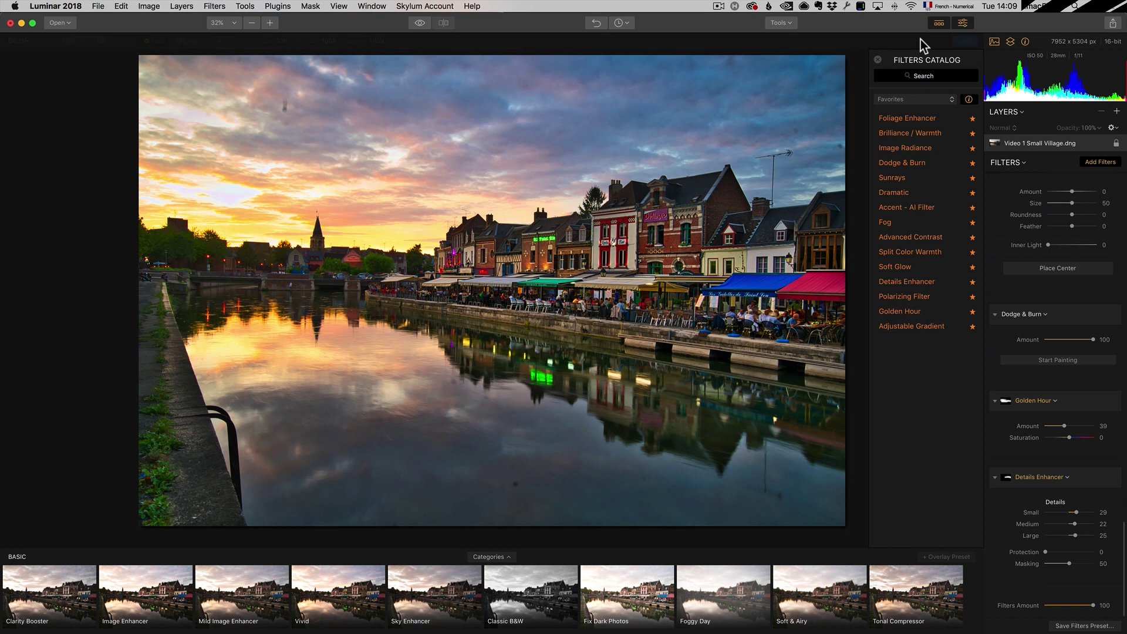
click(782, 23)
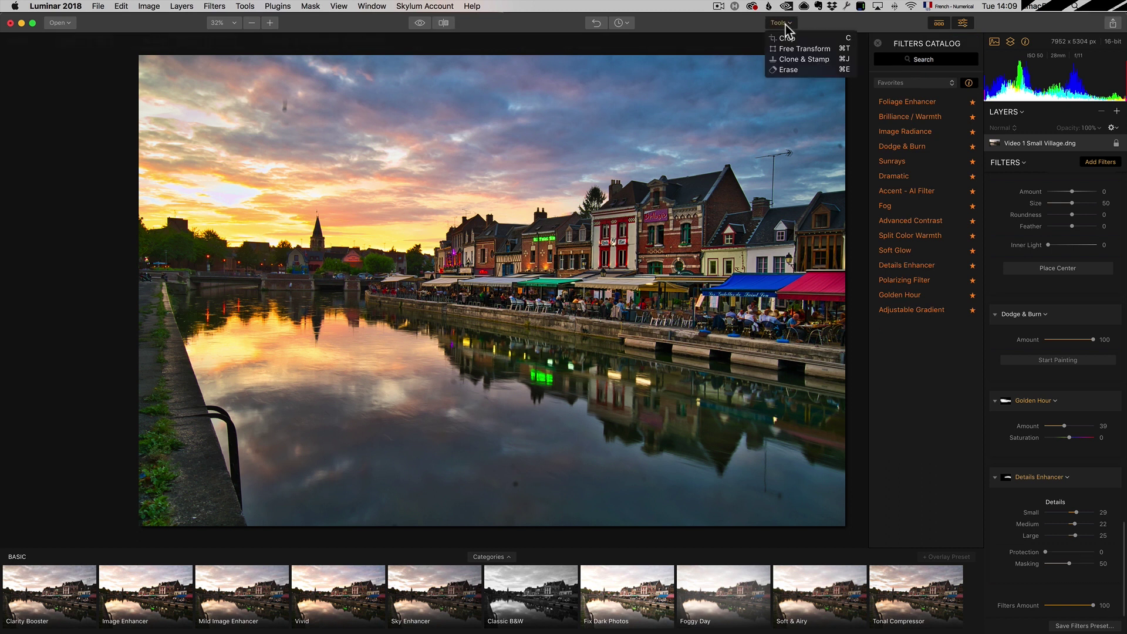
click(798, 69)
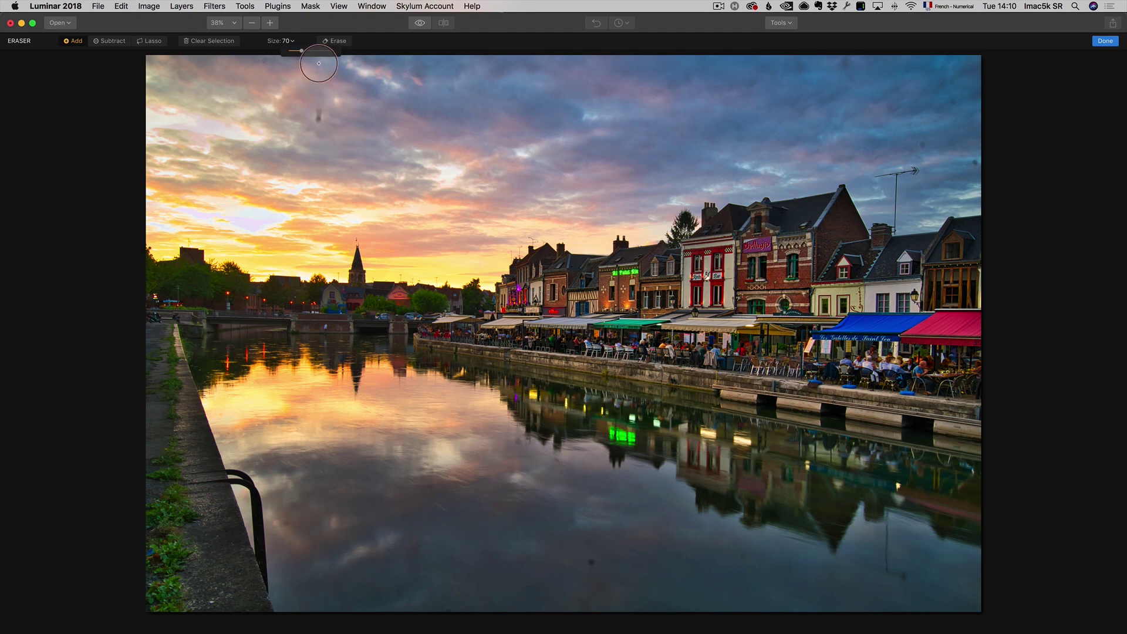
drag(298, 51, 319, 118)
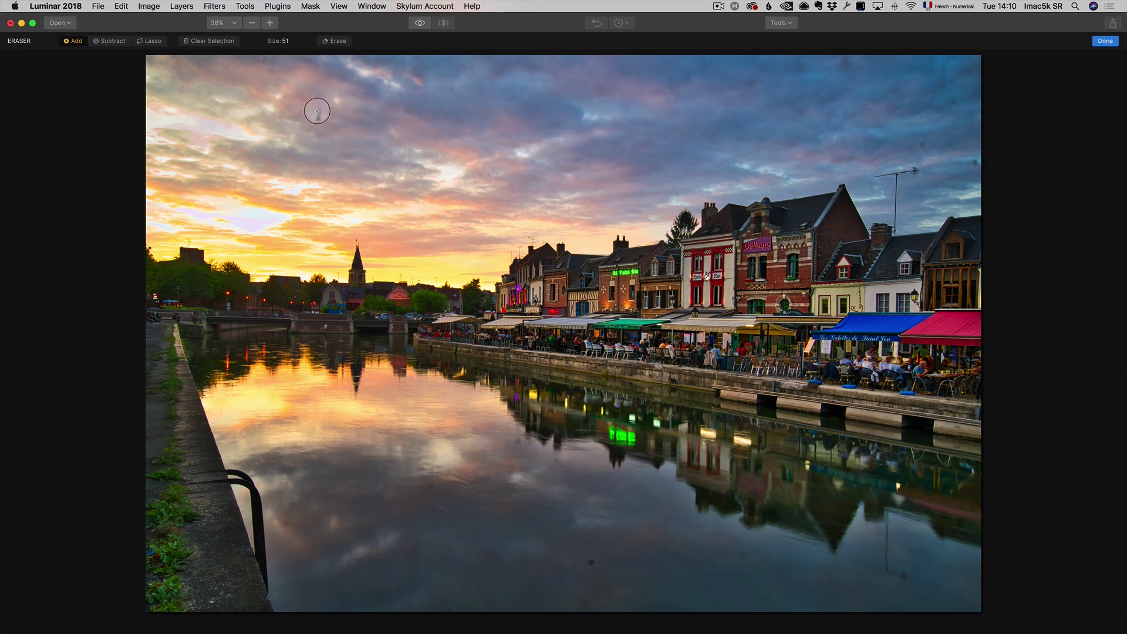
Step: Mark two dust spots in the sky, then shrink the eraser brush to size 41
click(321, 114)
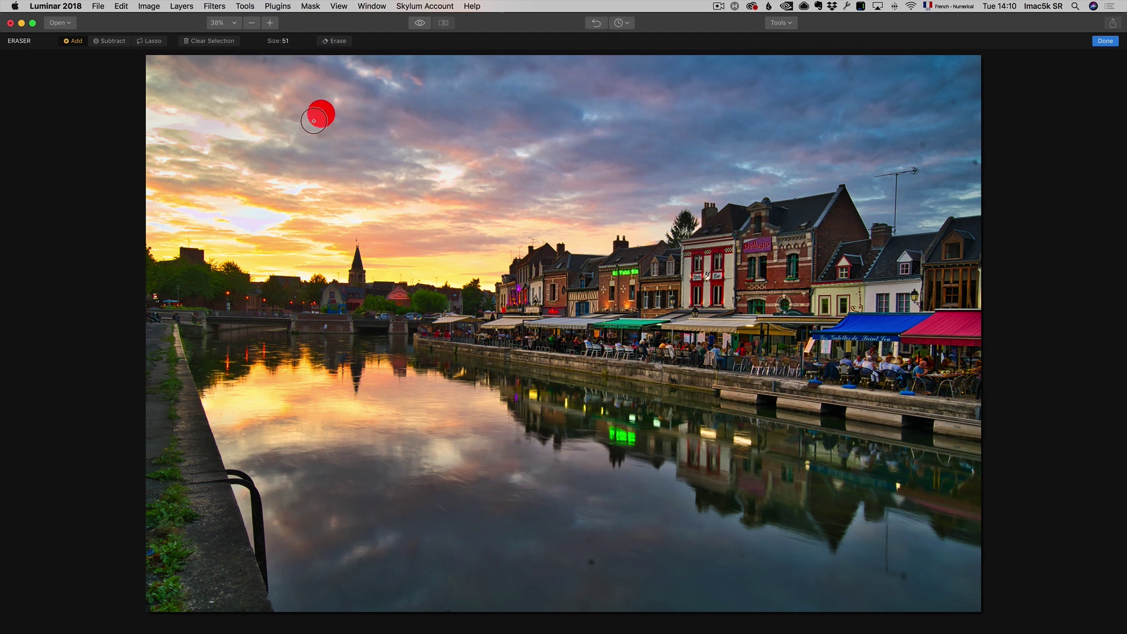
click(266, 63)
scroll(791, 137, down, 1)
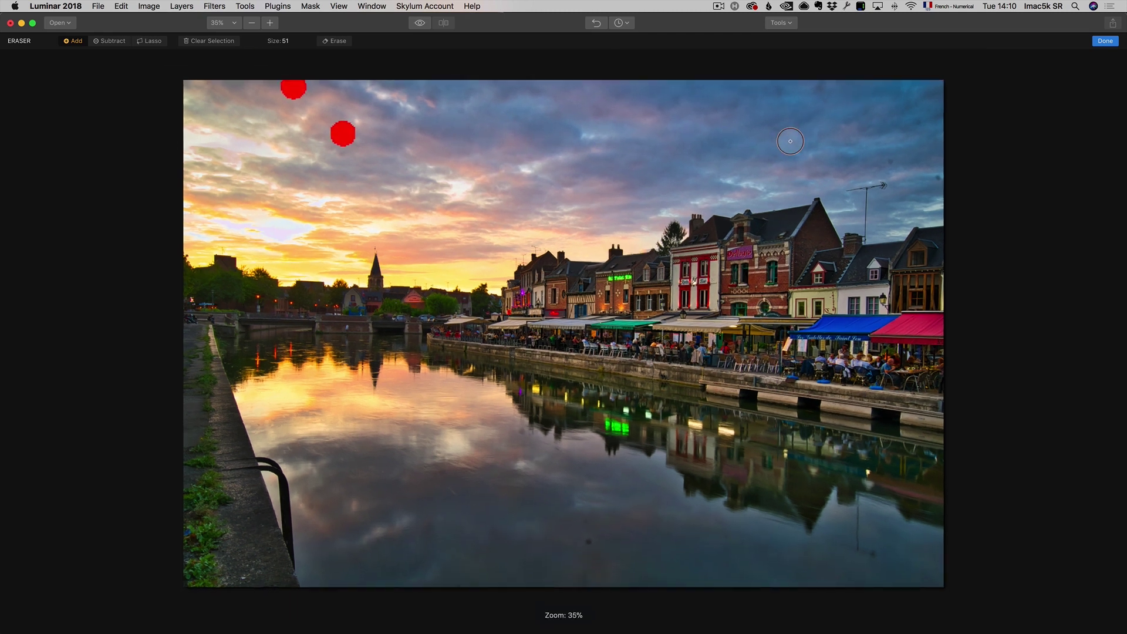
scroll(790, 141, up, 1)
click(290, 42)
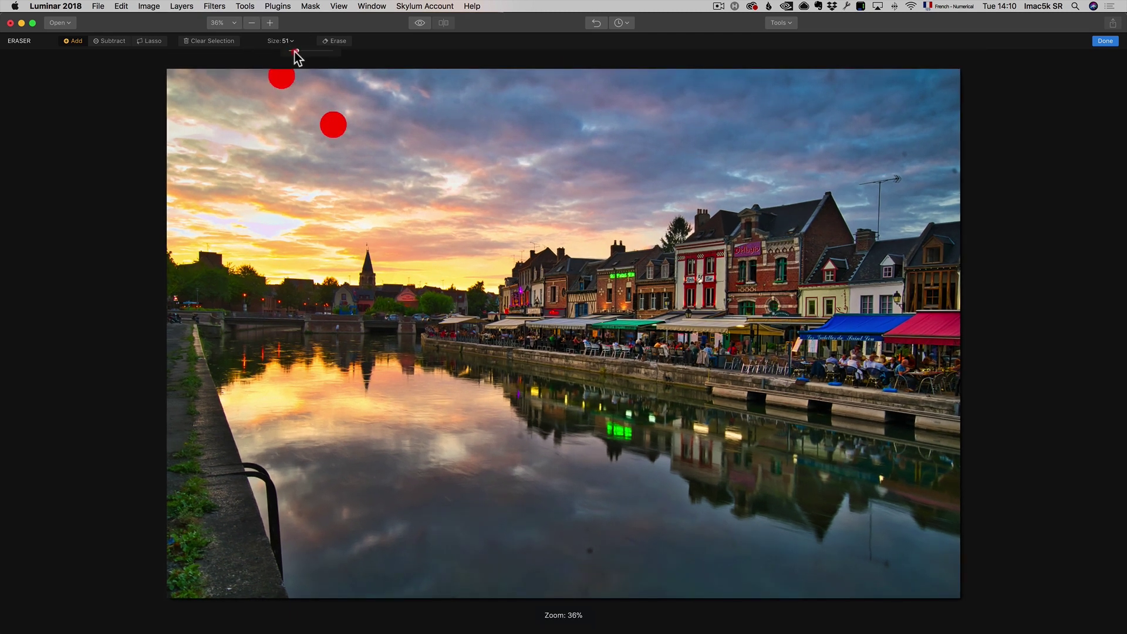
drag(295, 51, 292, 51)
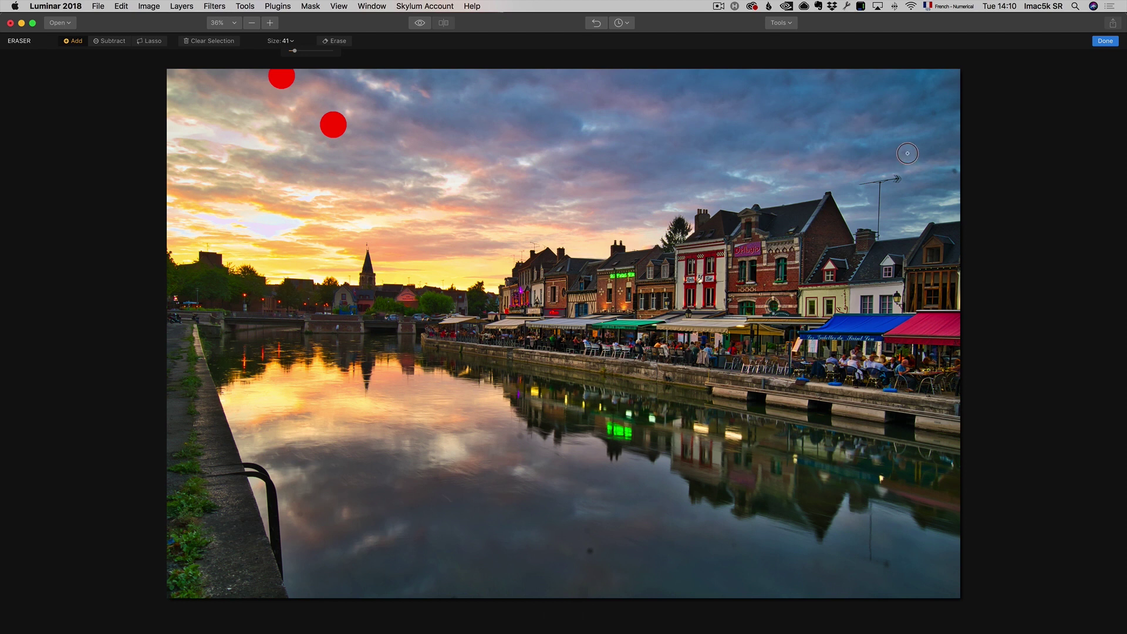
Step: Mark the remaining dust spots in the upper-right sky and river, and erase them
drag(903, 152, 907, 157)
click(937, 107)
click(935, 88)
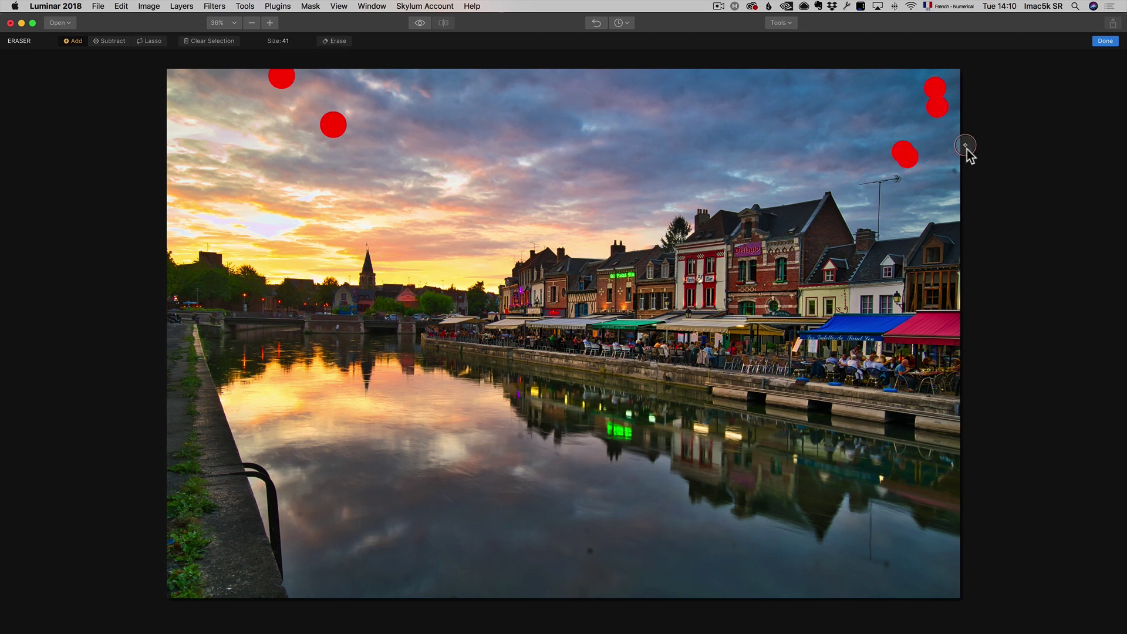
click(951, 170)
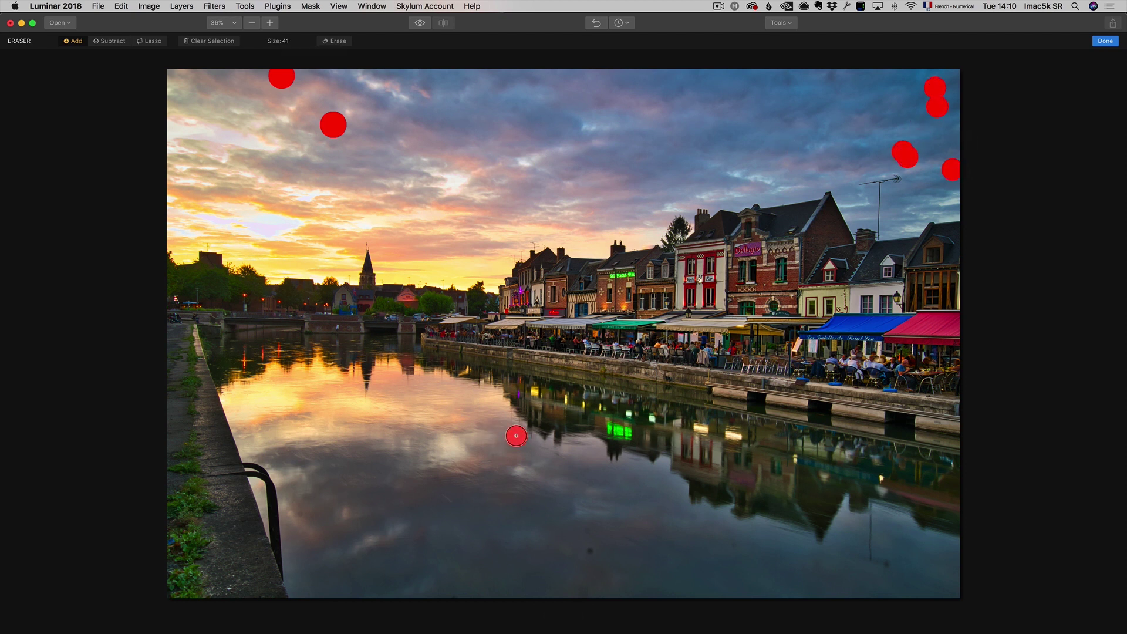
click(516, 436)
click(594, 550)
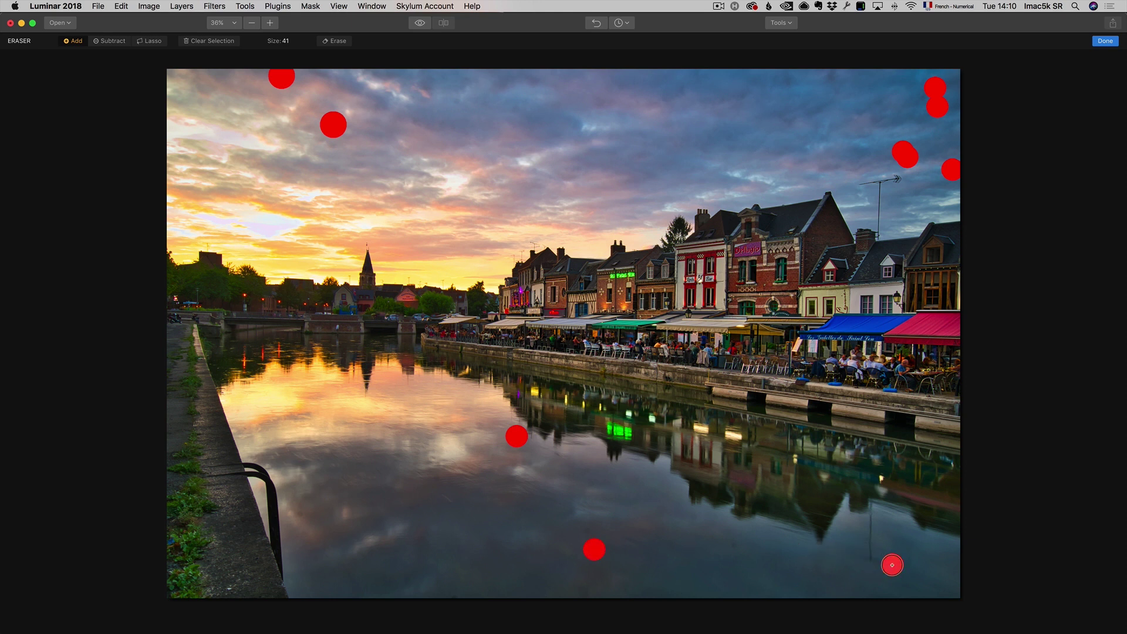
click(1105, 41)
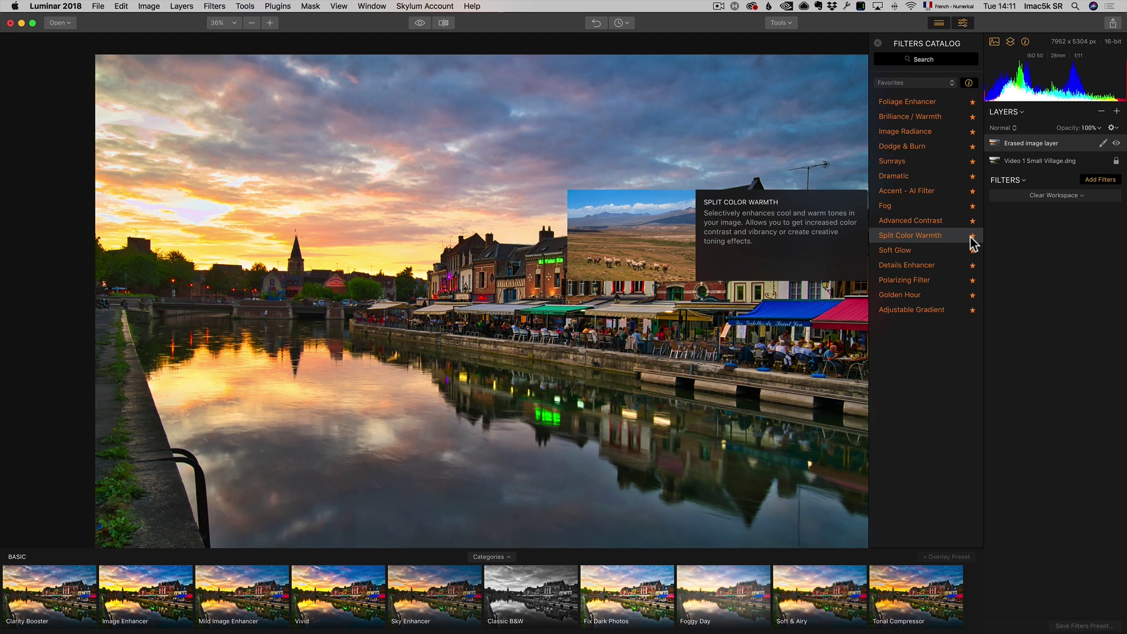
Step: Add an Adjustable Gradient, move it higher on the photo, and set top Exposure to -64
click(926, 312)
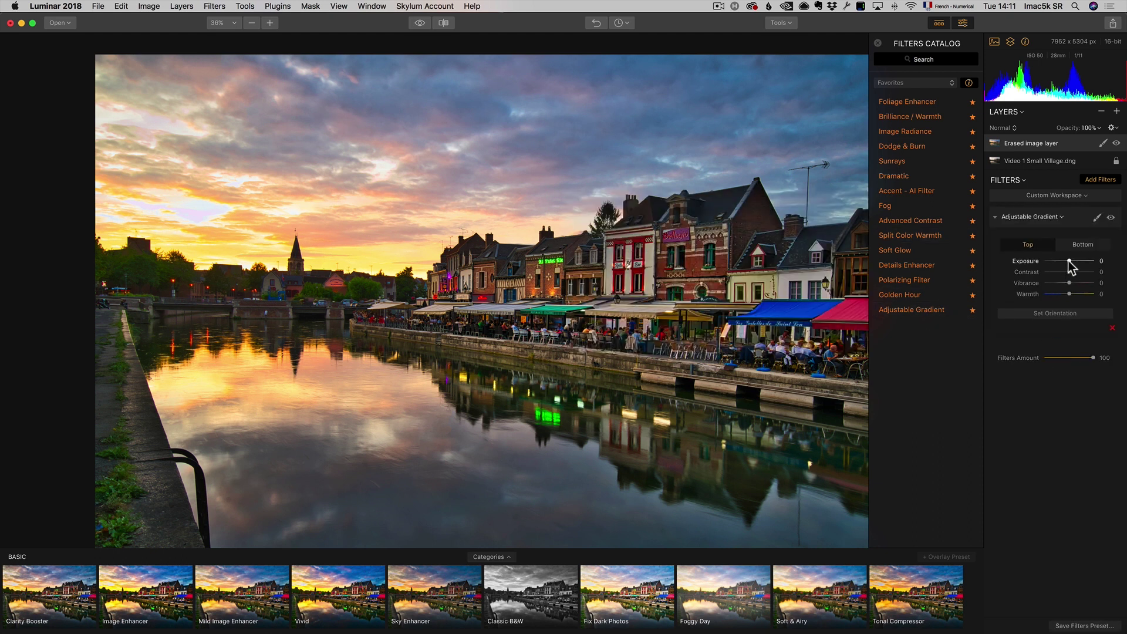
drag(1069, 261, 1057, 262)
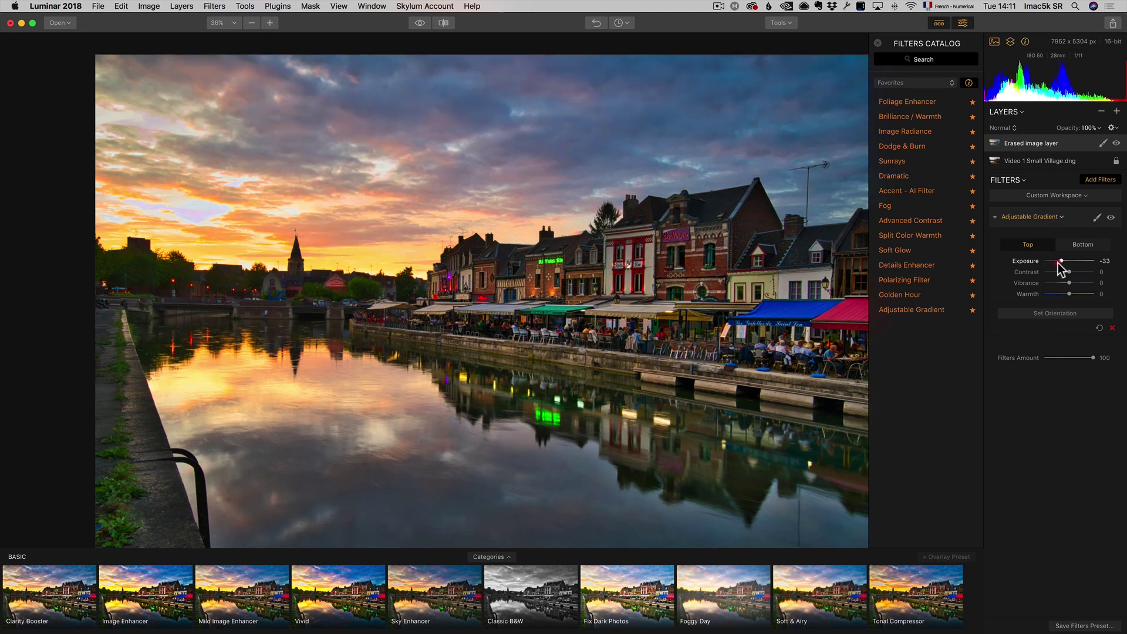
click(1057, 316)
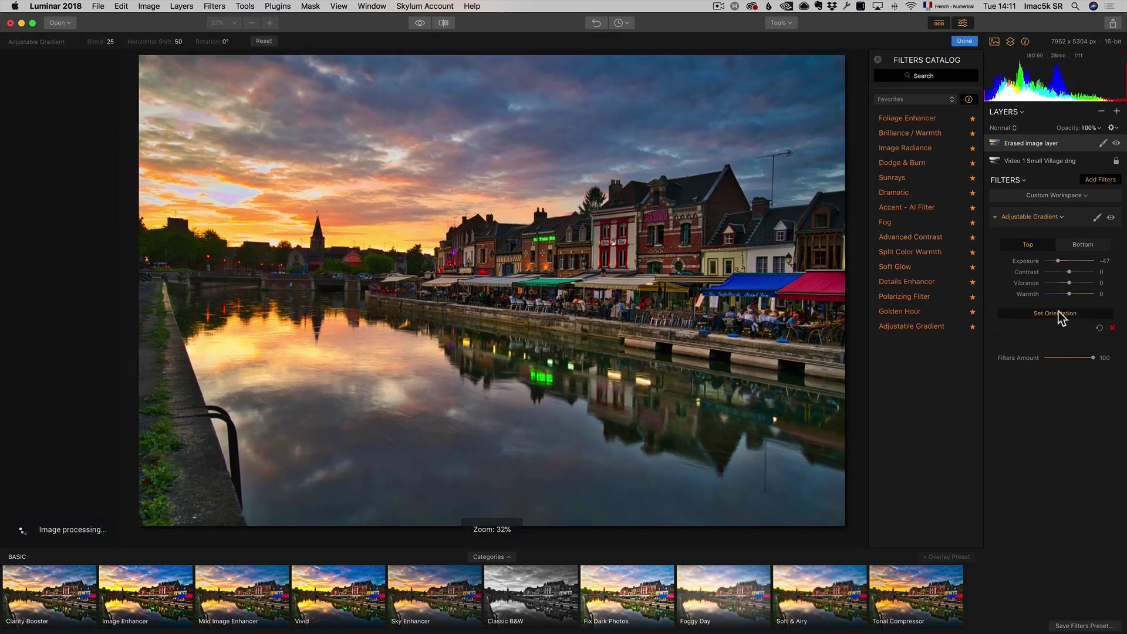
drag(488, 292, 506, 193)
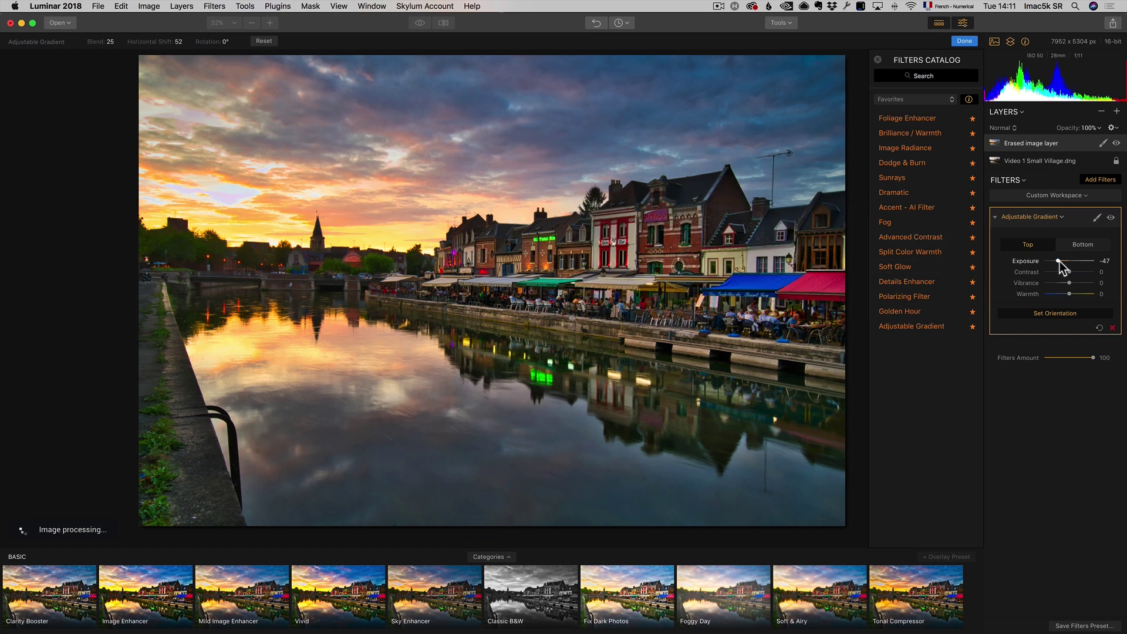
drag(1061, 262, 1054, 262)
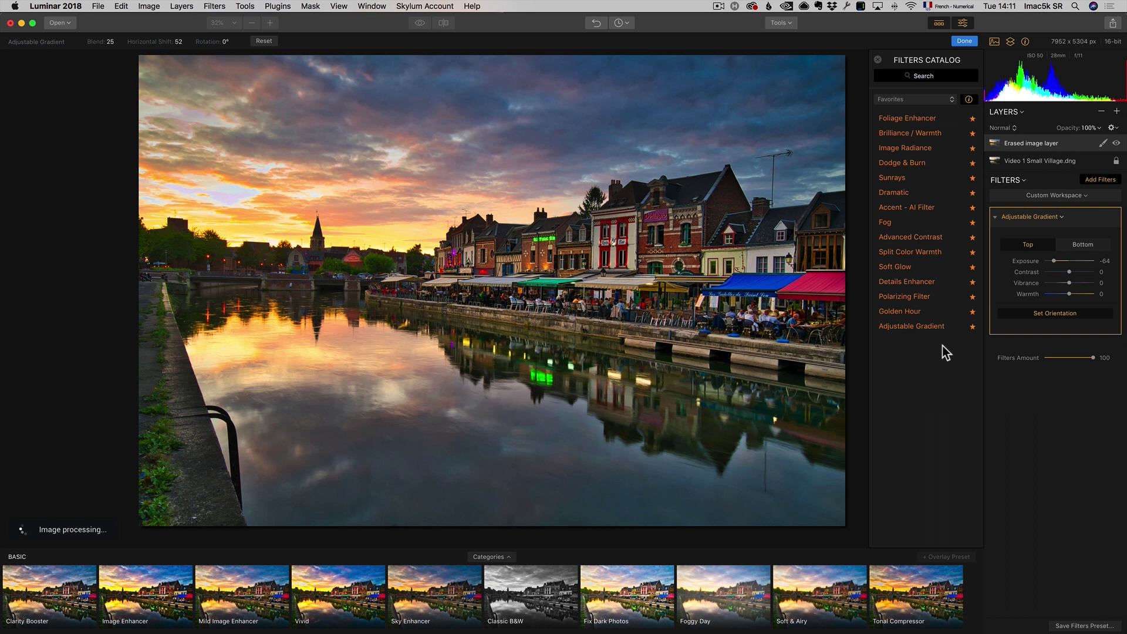
Step: Add a second Adjustable Gradient with Bottom Exposure -78 and Contrast 7
click(935, 330)
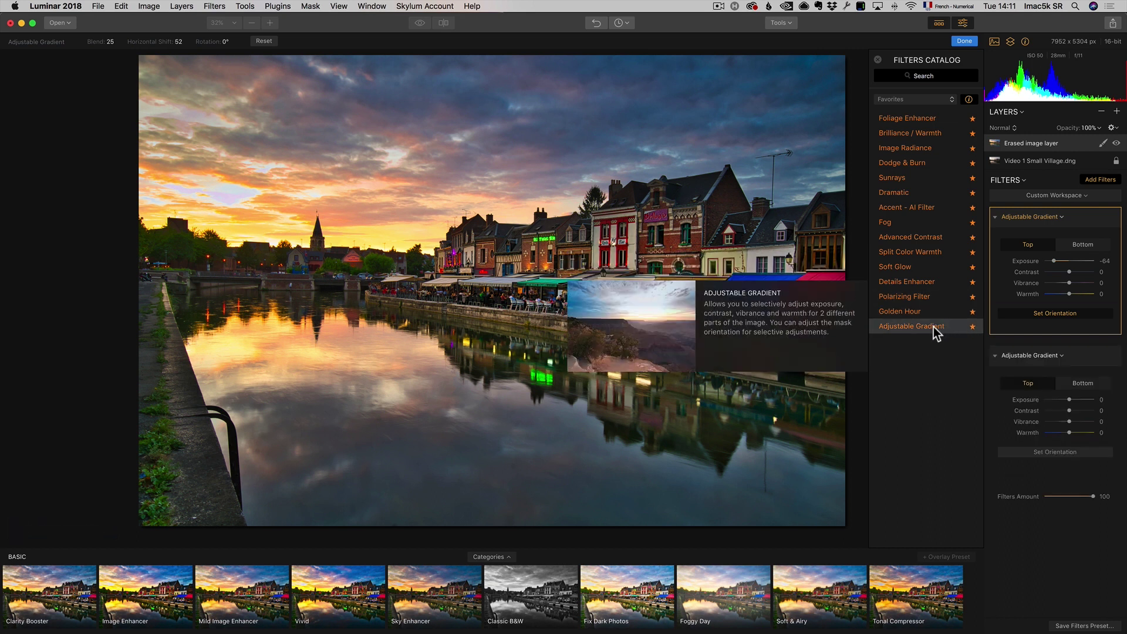
click(1078, 382)
drag(1069, 399, 1050, 400)
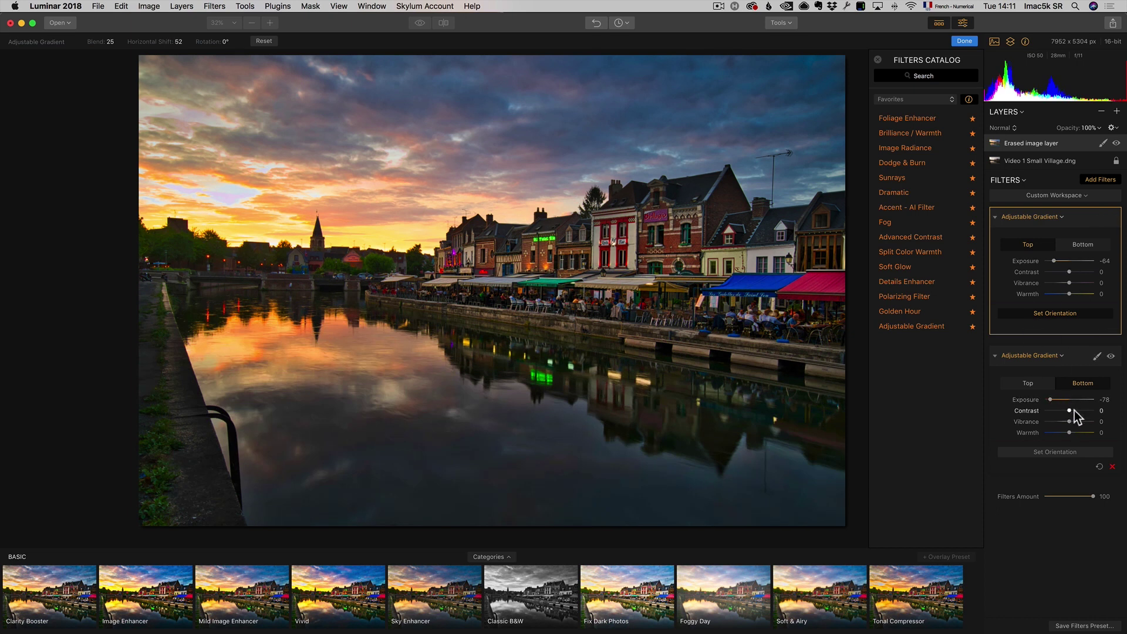
drag(1069, 411, 1071, 411)
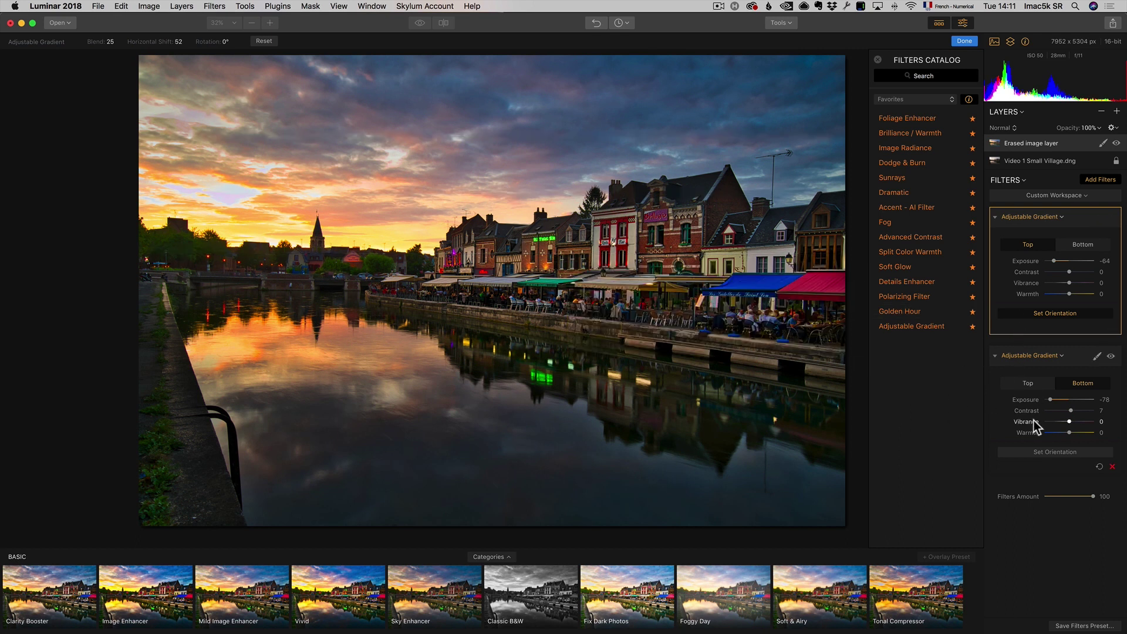
click(1053, 355)
click(1071, 367)
Step: Move the second gradient further down the photo to cover the water
click(1094, 452)
drag(495, 339, 524, 470)
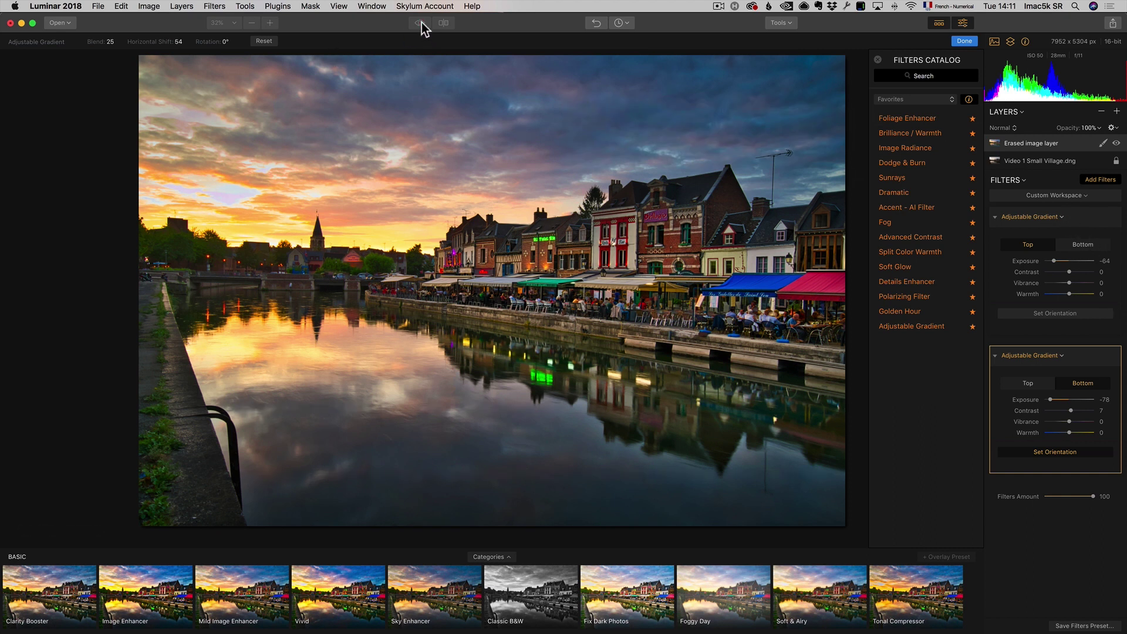
click(962, 41)
Step: Toggle between the original and edited photo twice, ending on the edited version
click(420, 23)
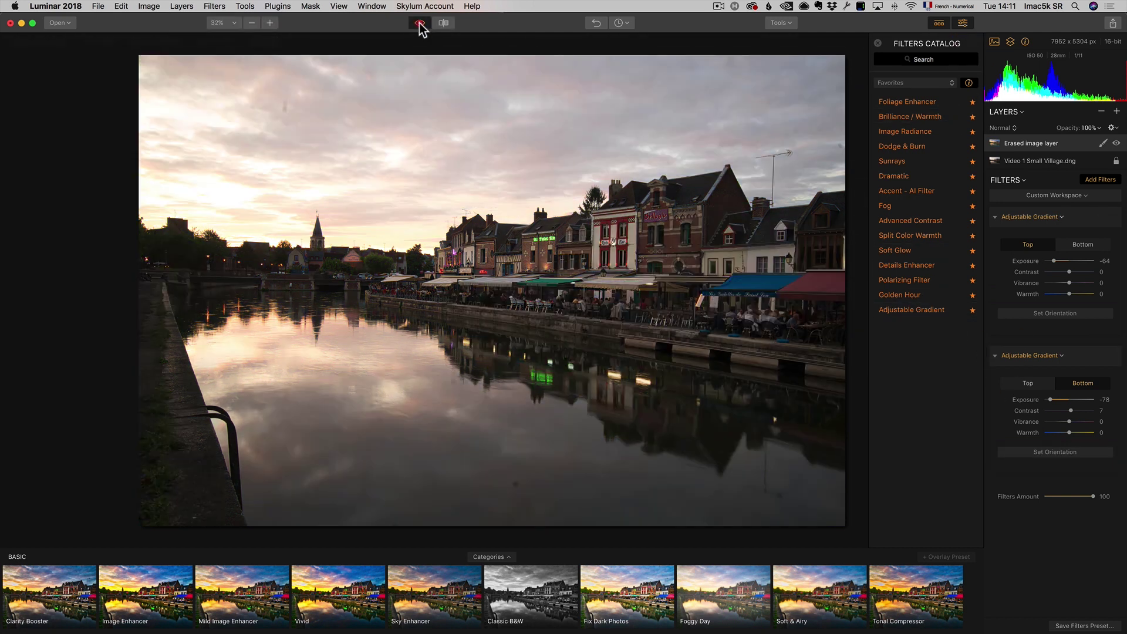
click(420, 23)
click(420, 24)
click(419, 24)
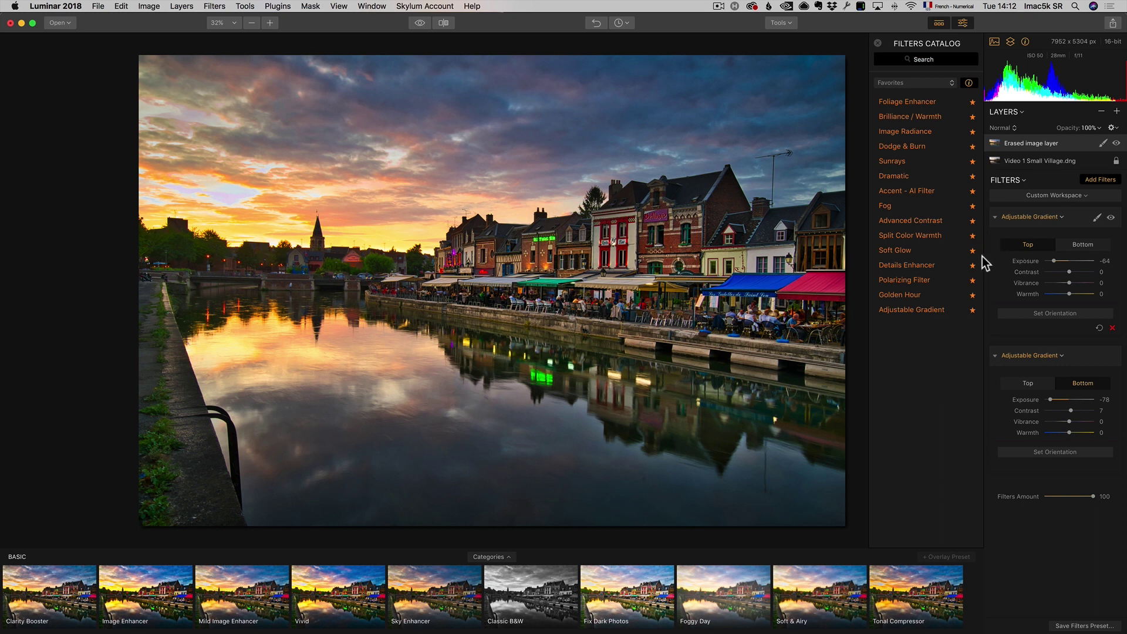
Step: Add a Saturation / Vibrance filter from the Essential category with Vibrance at -7
mouse_move(981, 284)
click(951, 82)
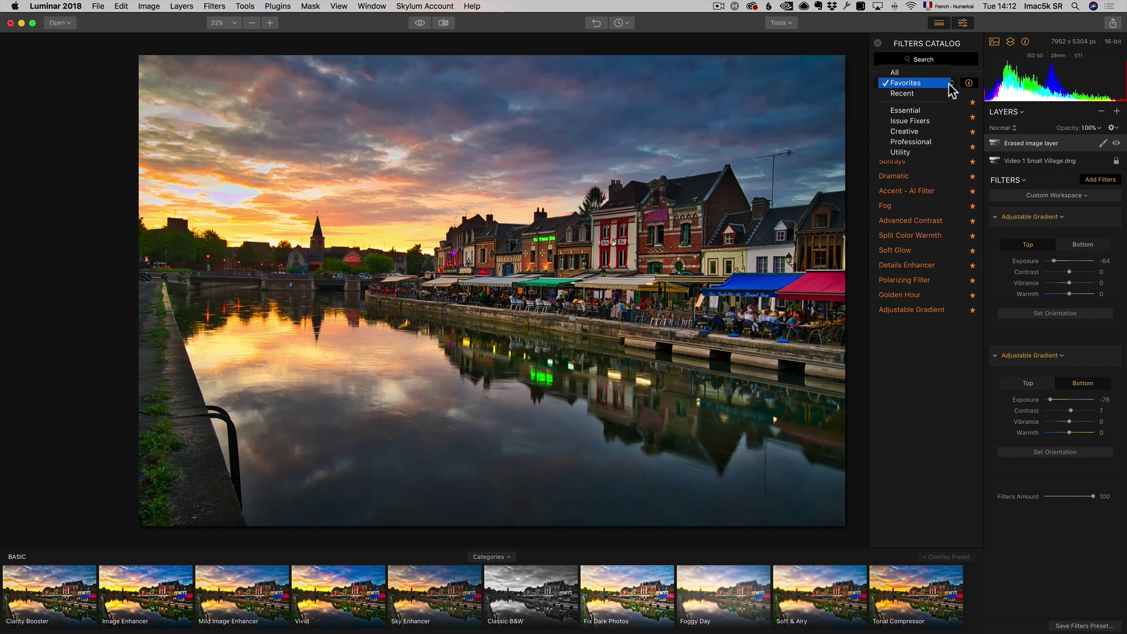
click(916, 111)
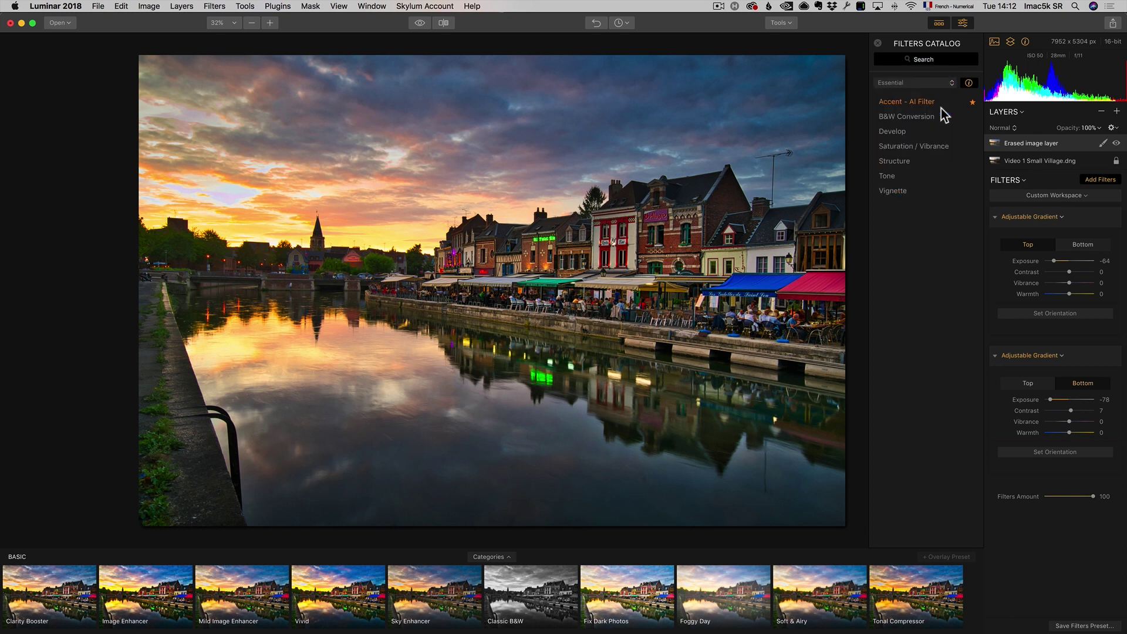
click(943, 146)
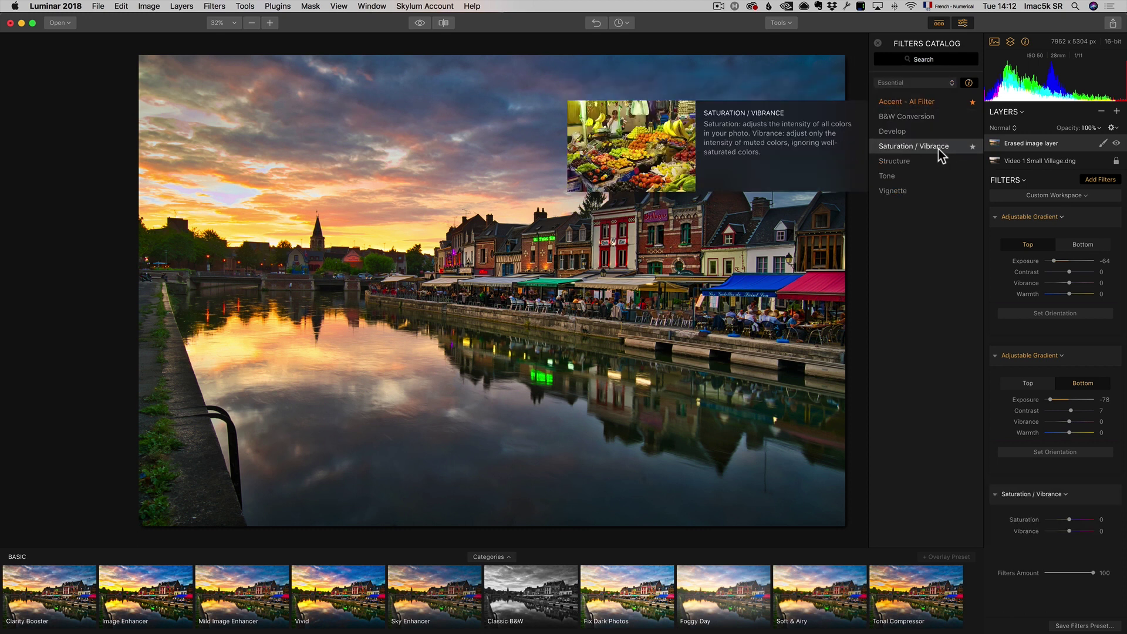
drag(1069, 531, 1061, 532)
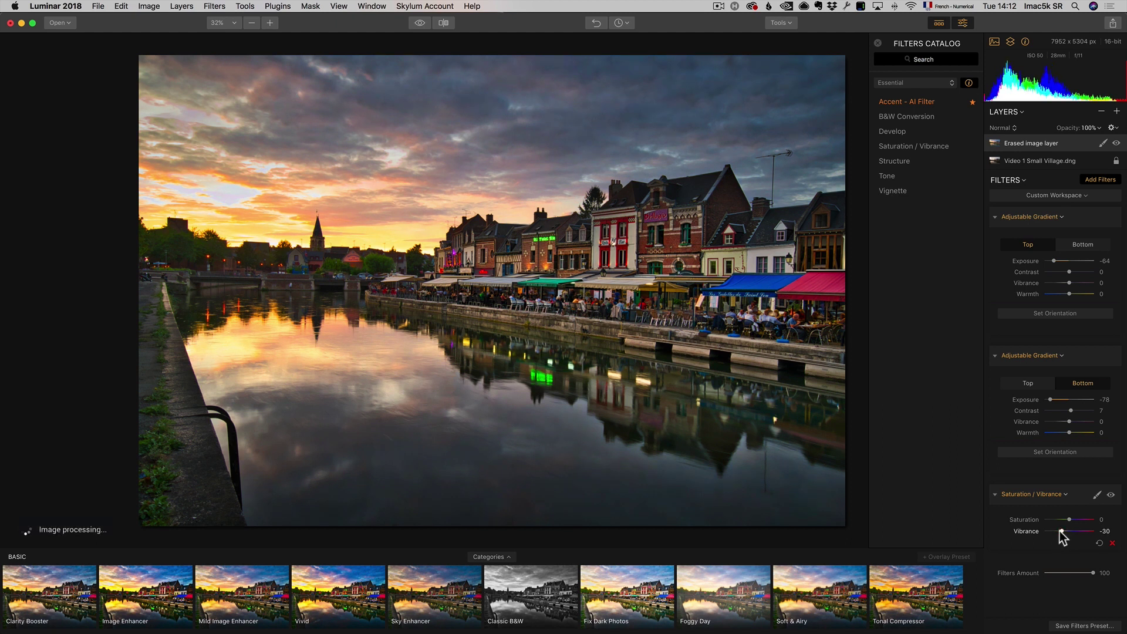
drag(1061, 531, 1066, 531)
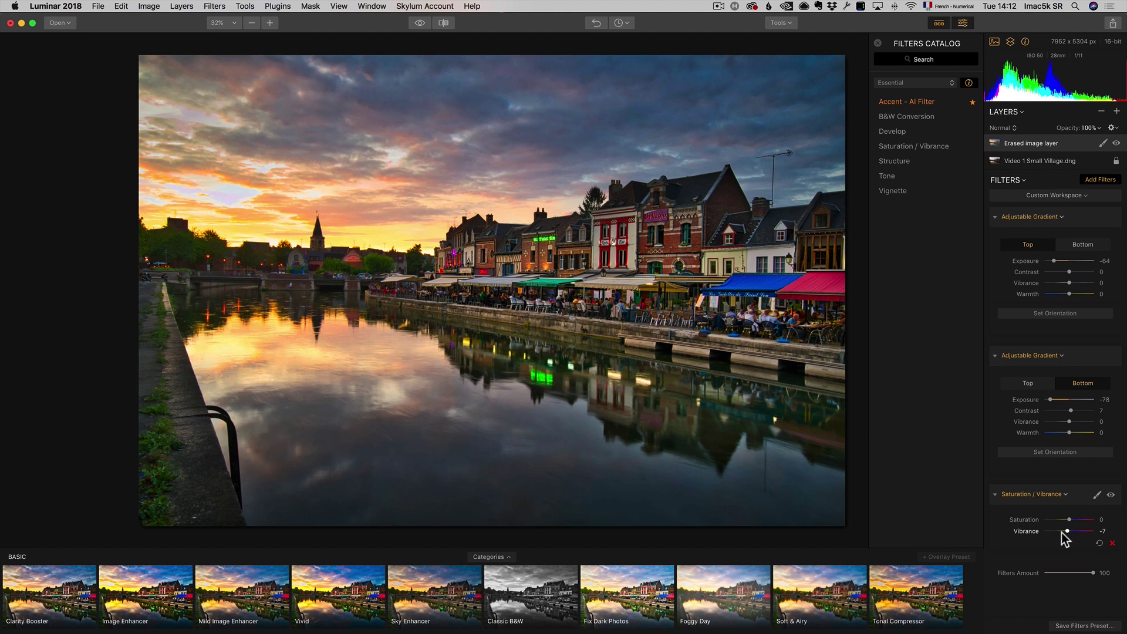